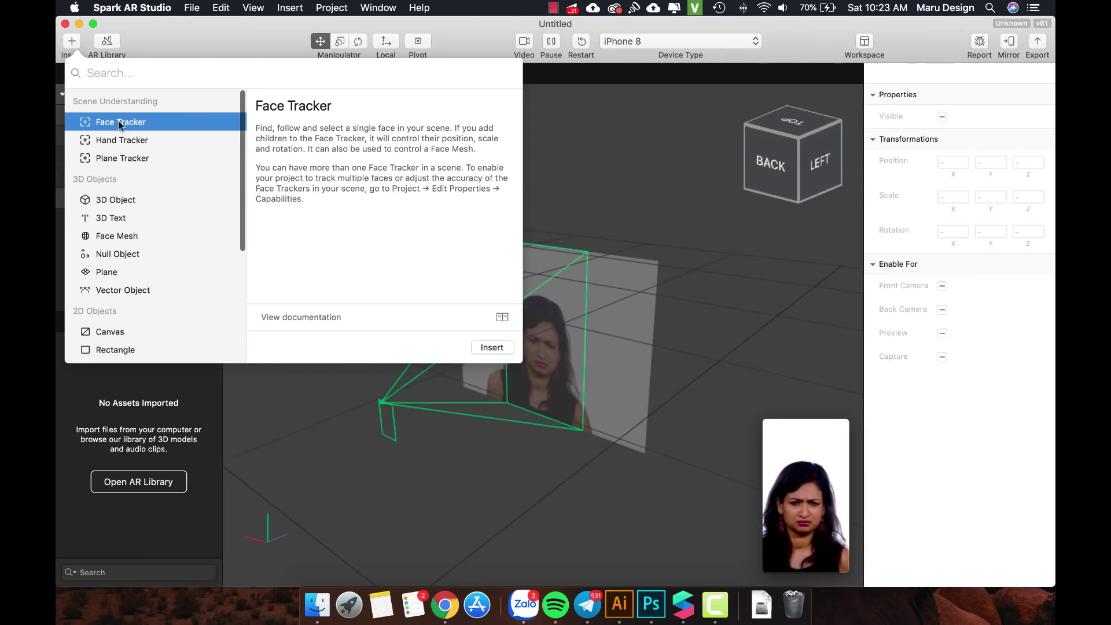
Add a face tracker to the scene and insert a face mesh as its child
left_click(497, 348)
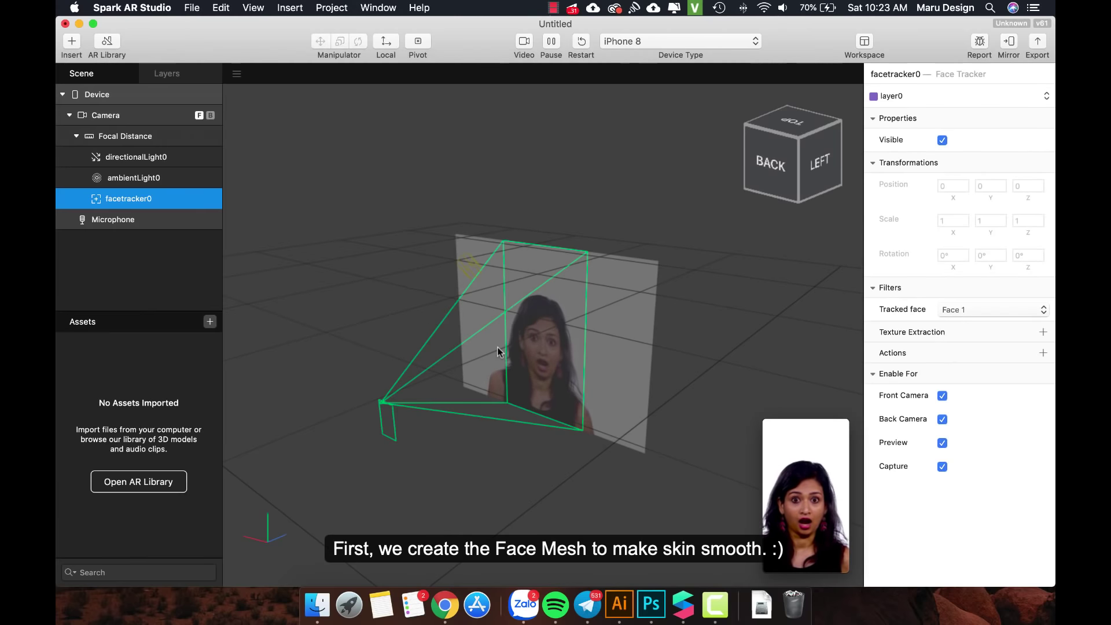
right_click(125, 196)
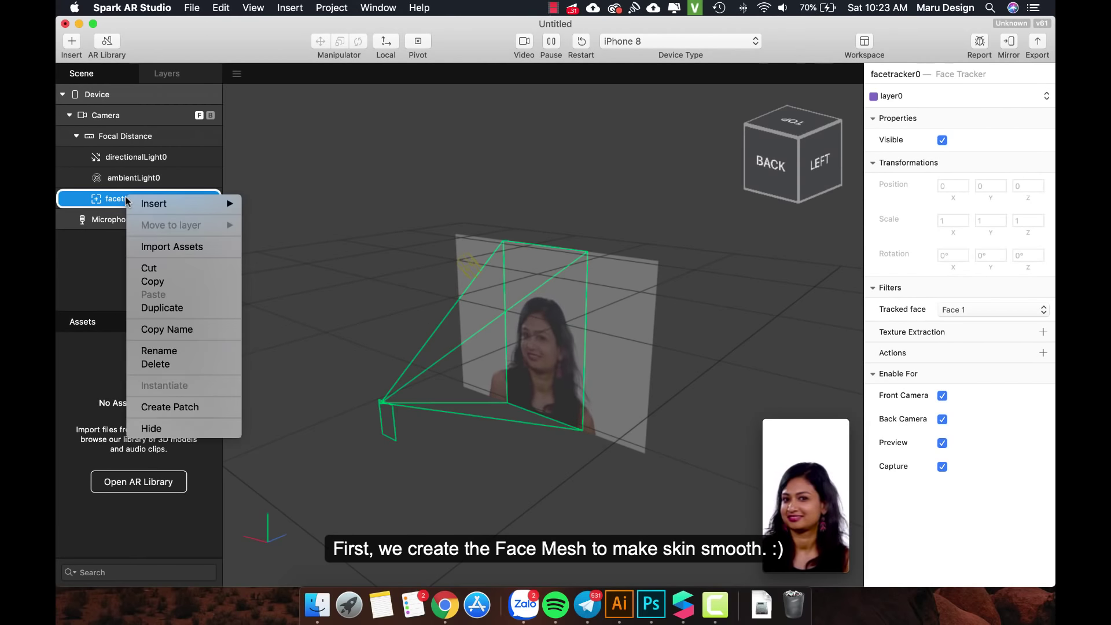
mouse_move(172, 206)
left_click(288, 293)
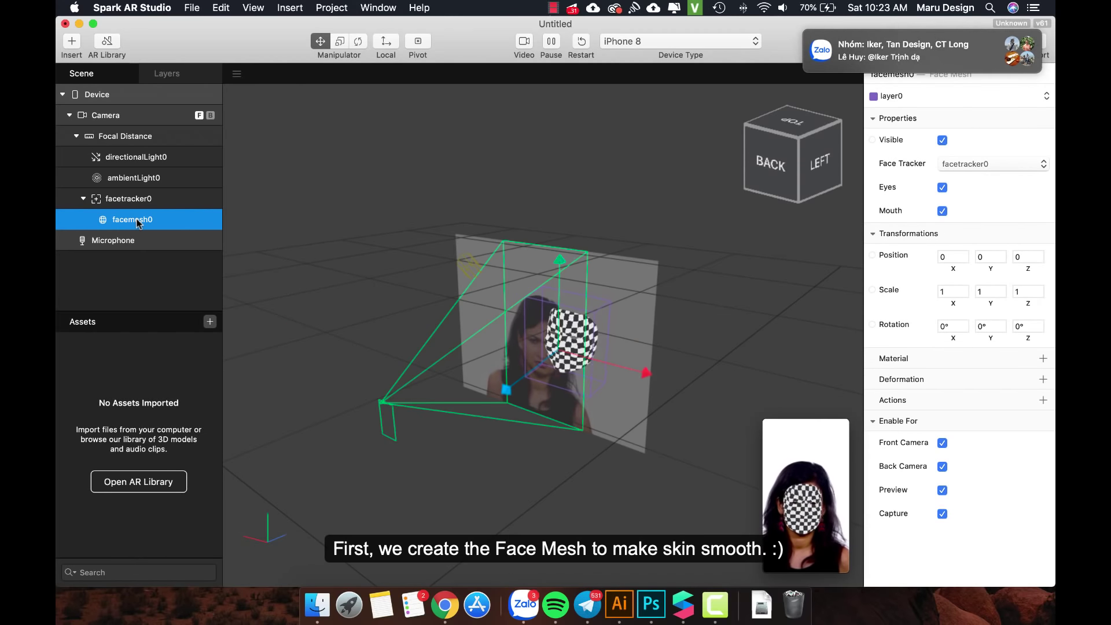
Rename the face mesh as Retouch
double_click(143, 224)
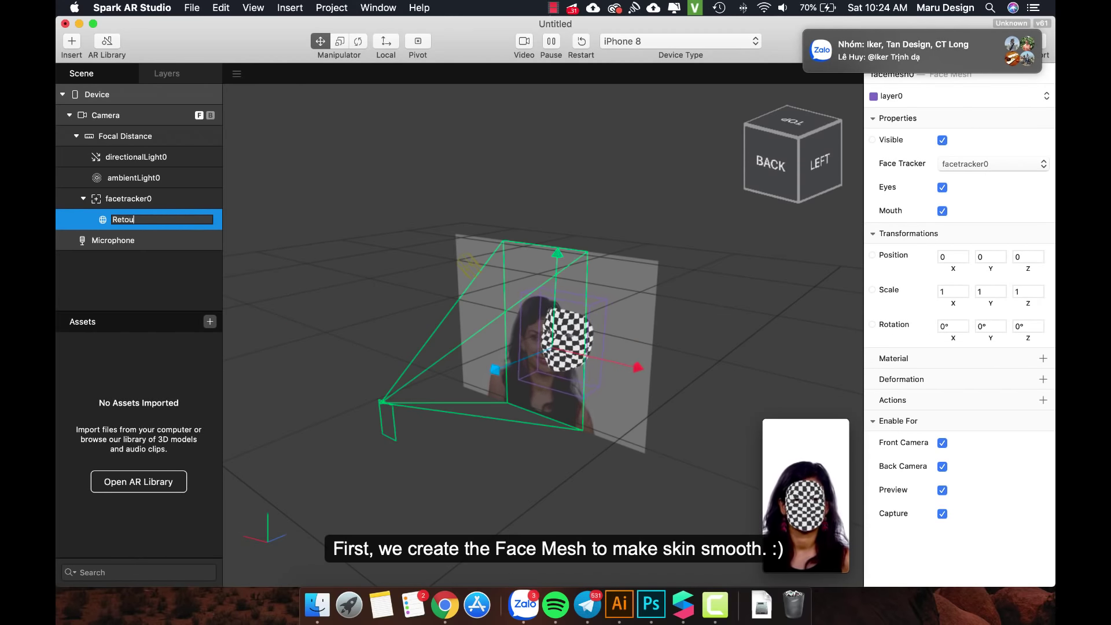
type("Retouch")
key("Return")
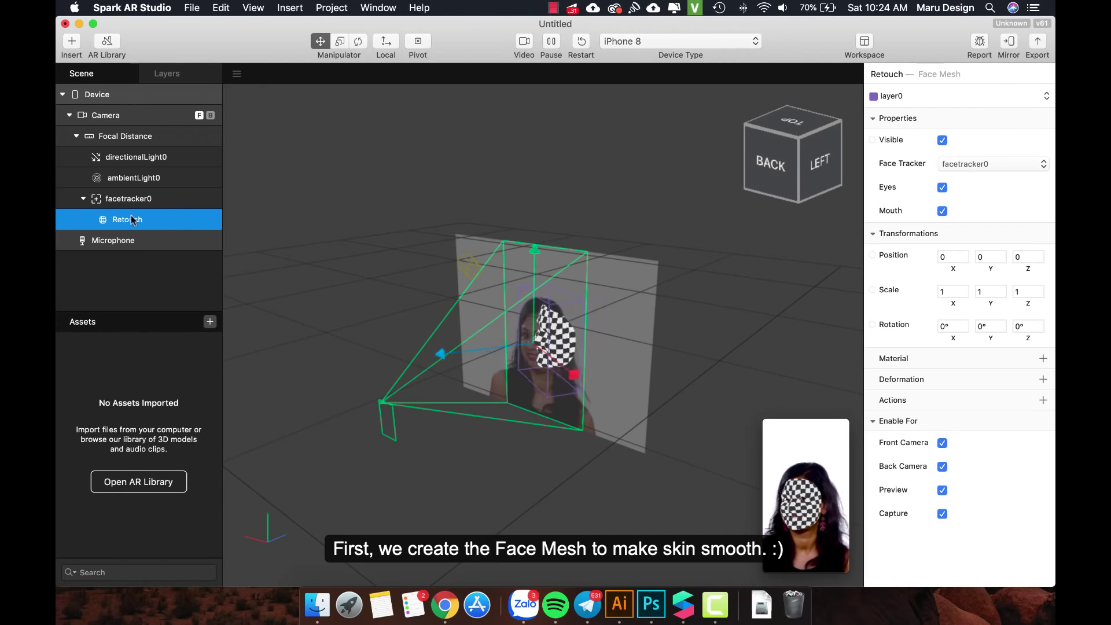
Switch the preview video source to the live FaceTime HD Camera
left_click(524, 41)
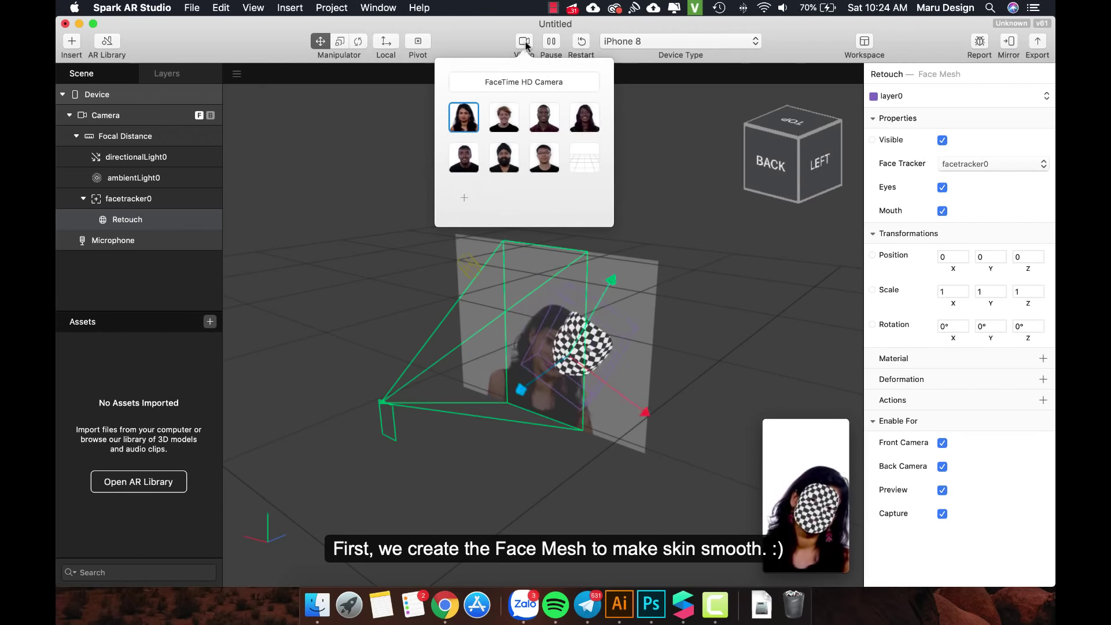
left_click(518, 82)
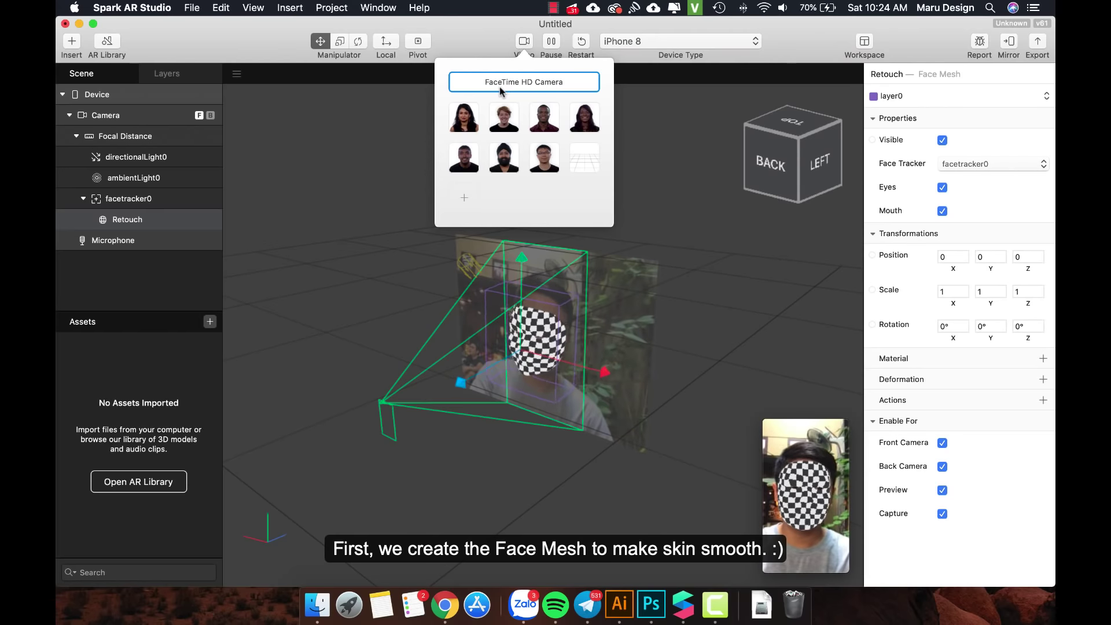
Create a new material for the Retouch face mesh and rename that material as Mat_Retouch
double_click(165, 220)
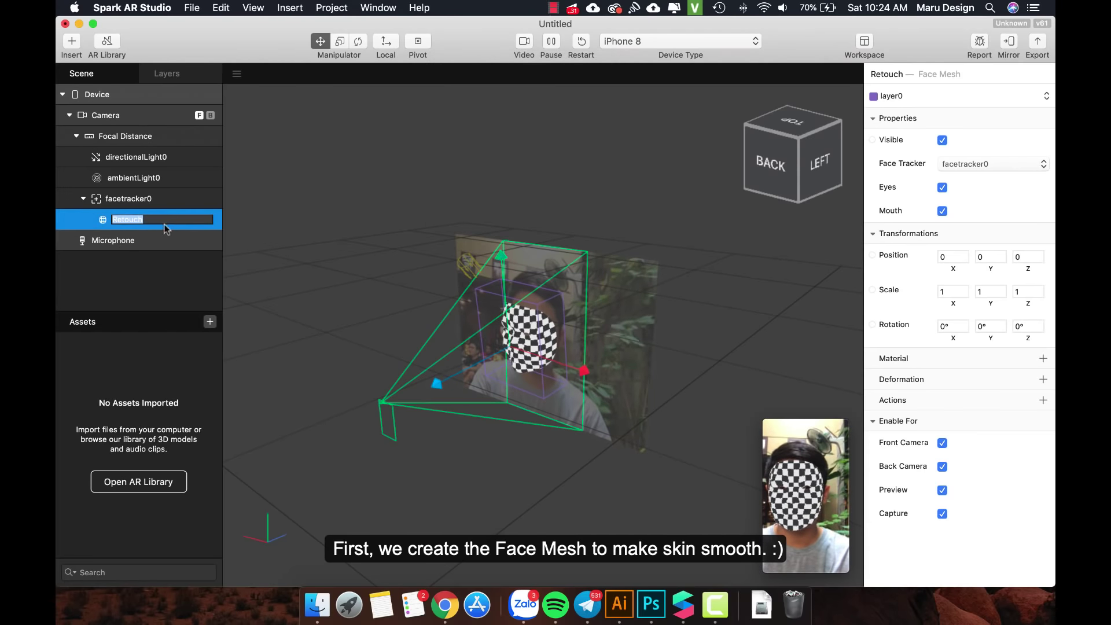
left_click(1042, 359)
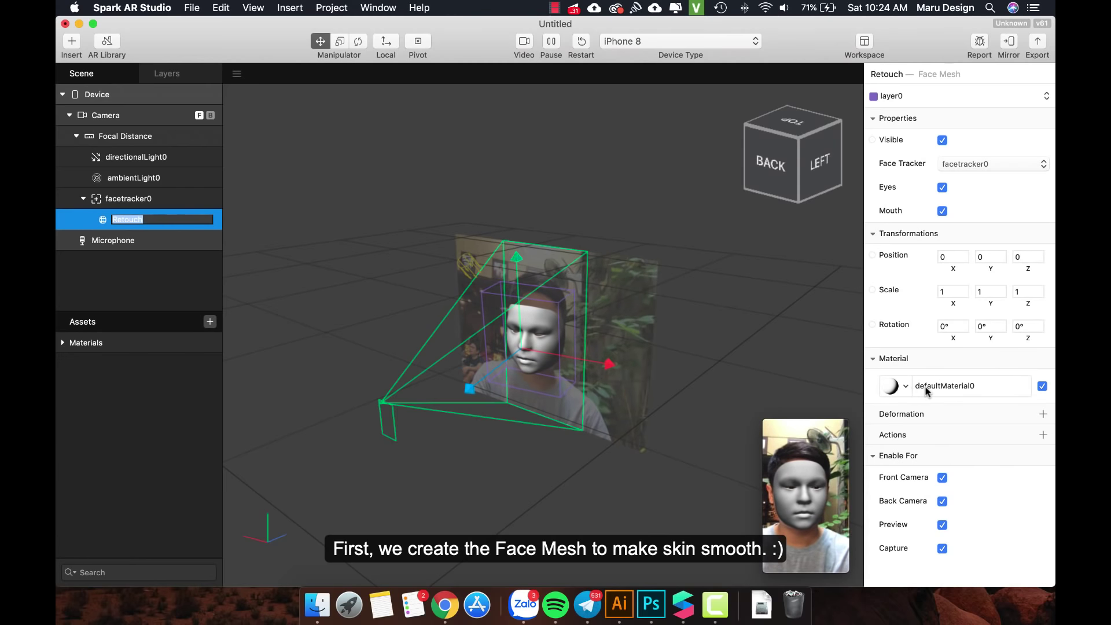
left_click(62, 342)
left_click(119, 369)
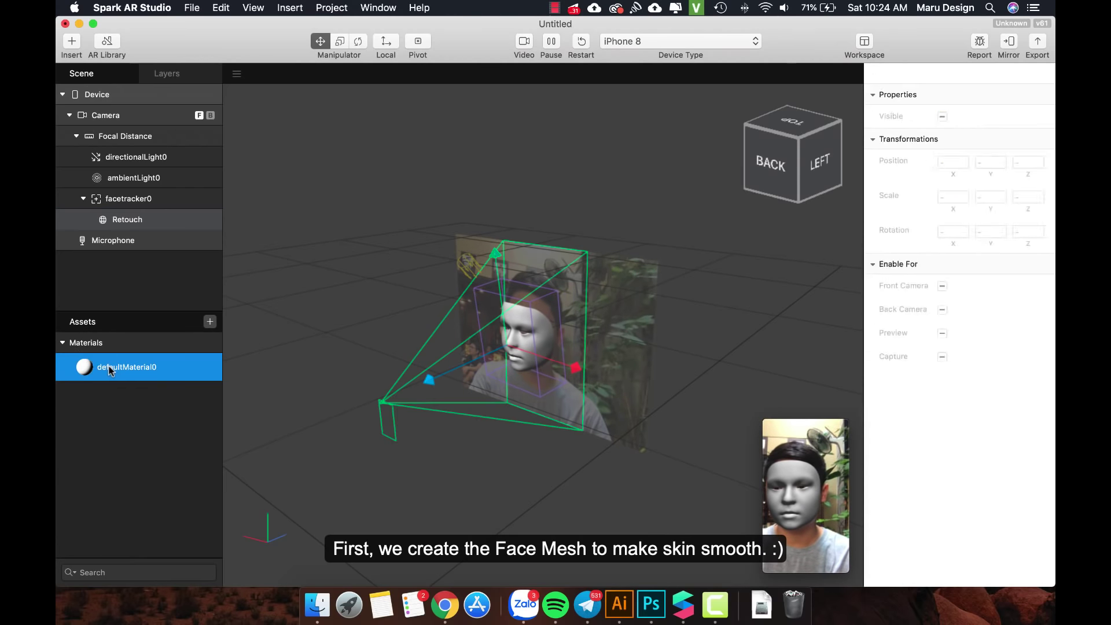
left_click(120, 369)
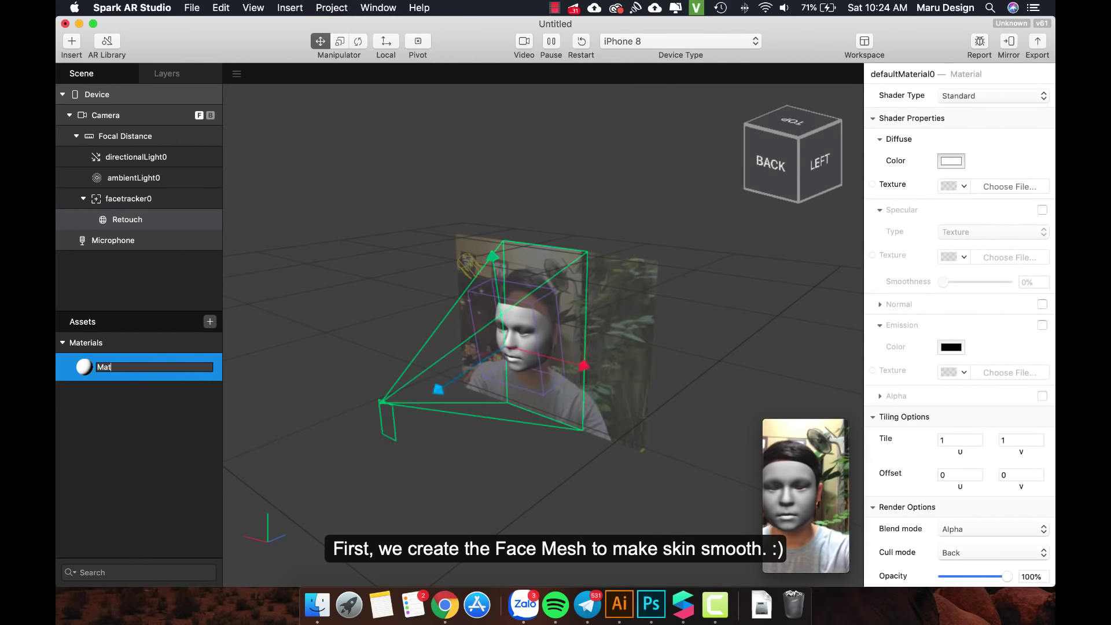
type("Mat_Retouch")
key("Return")
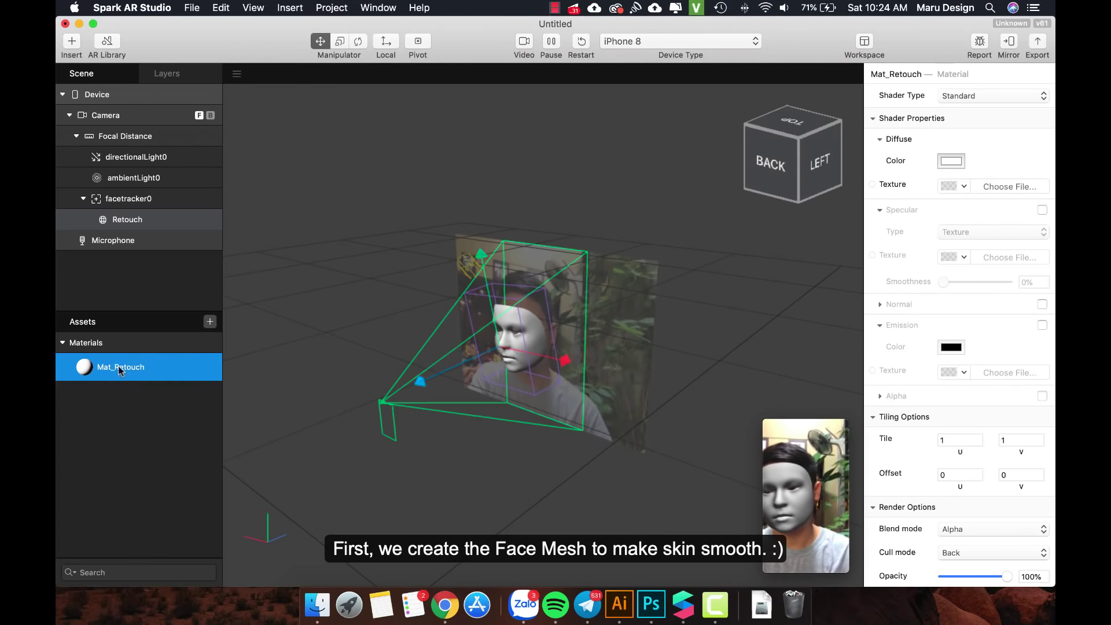
Set Mat_Retouch's shader type to Retouching and its skin smoothing to 55%
left_click(978, 96)
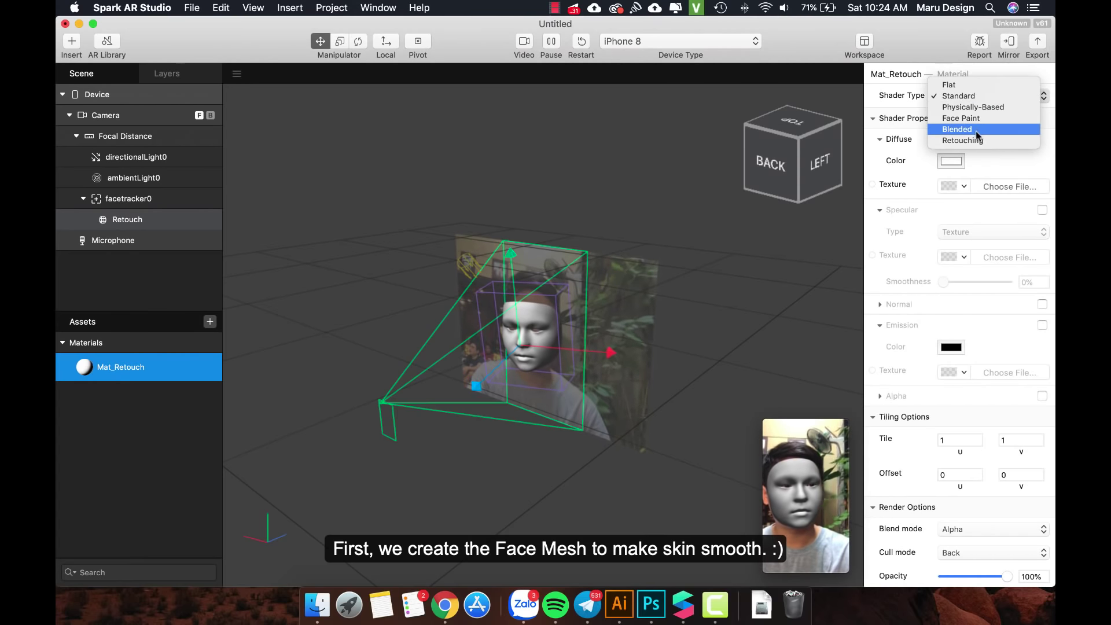
left_click(977, 141)
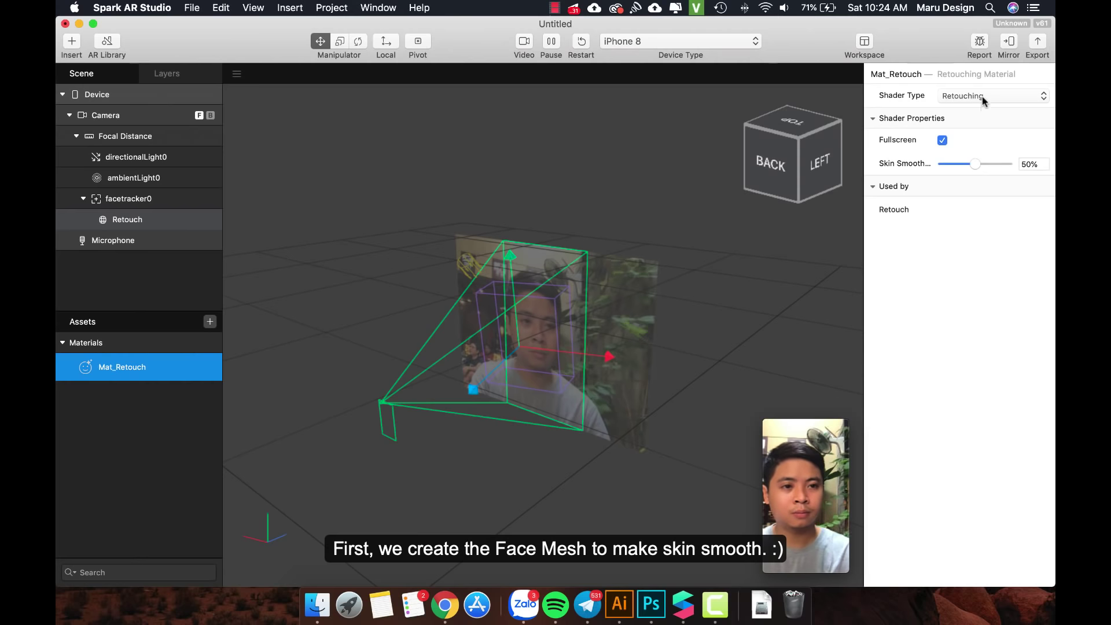
left_click_drag(975, 164, 882, 172)
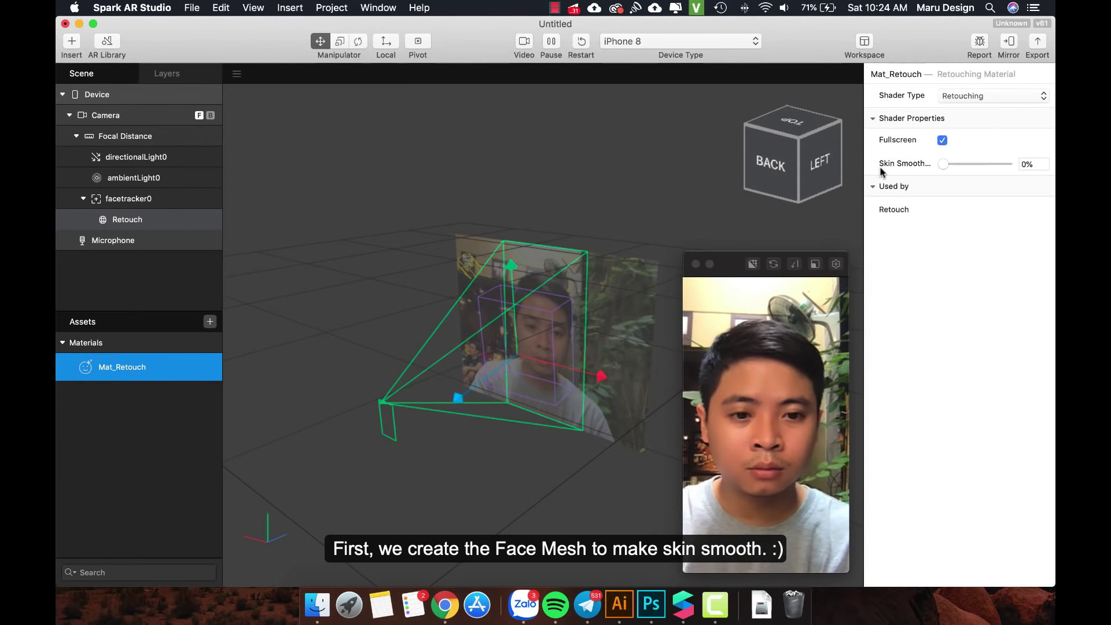
left_click_drag(1013, 170, 979, 166)
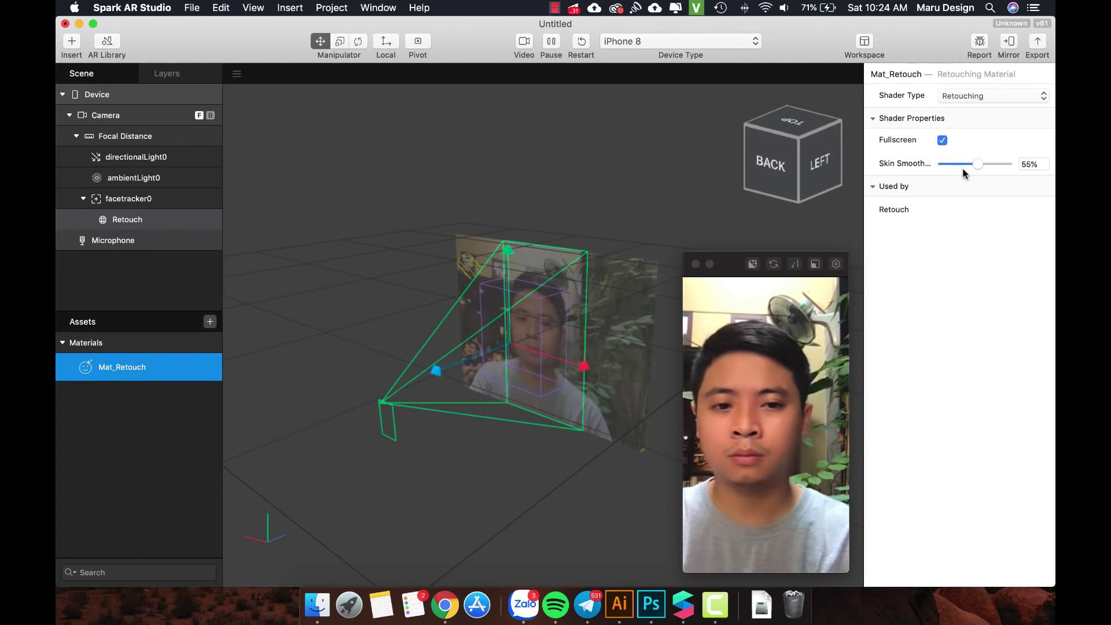
left_click(169, 221)
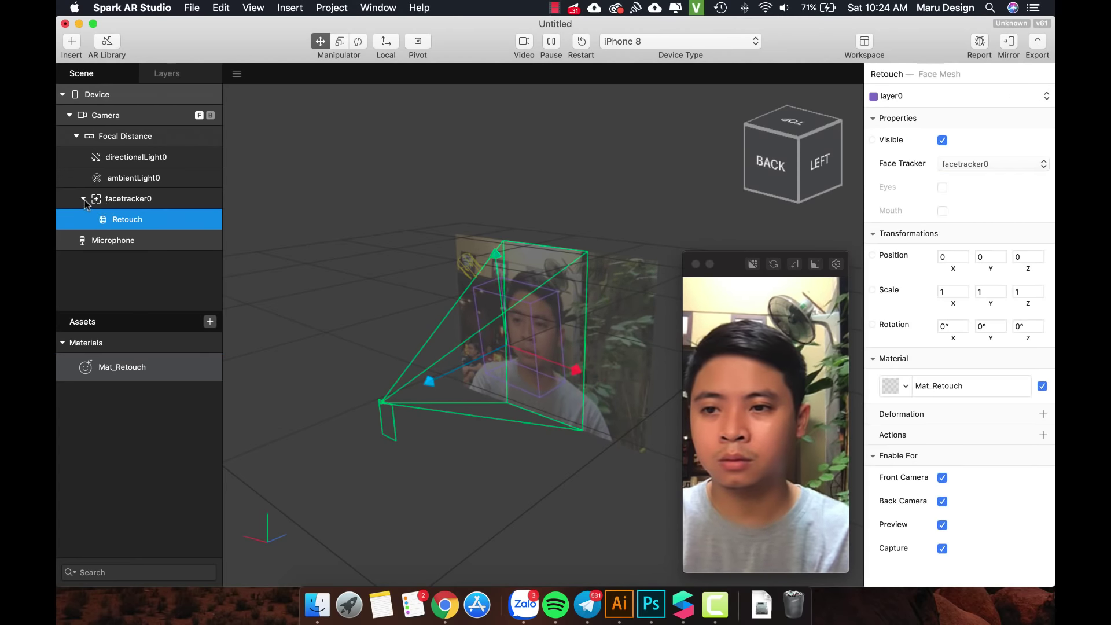
left_click(110, 200)
right_click(150, 198)
mouse_move(191, 203)
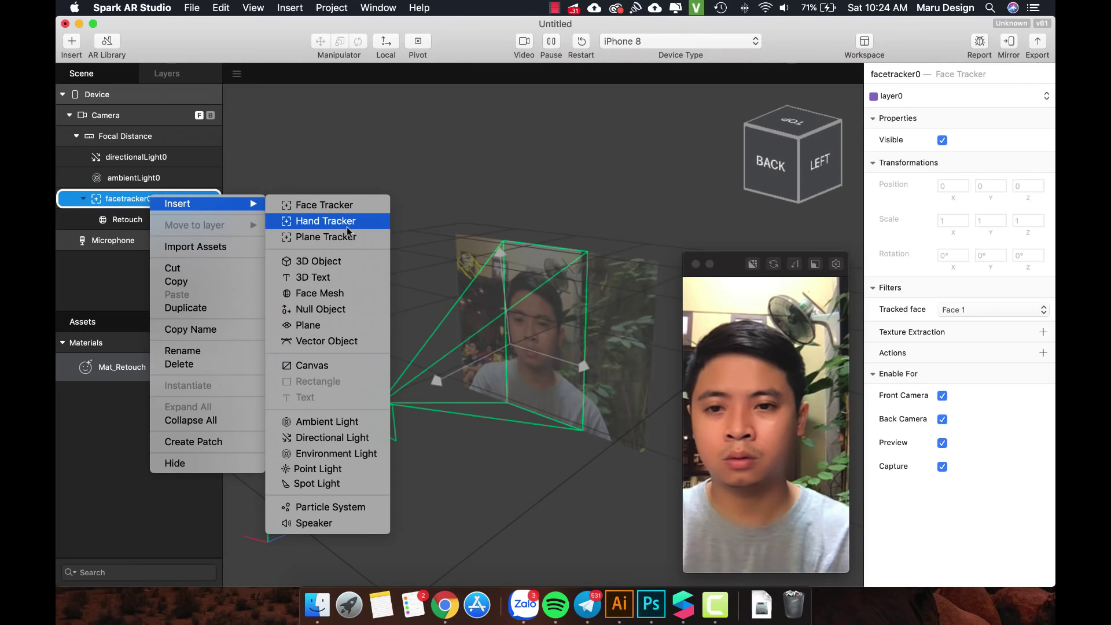
left_click(457, 163)
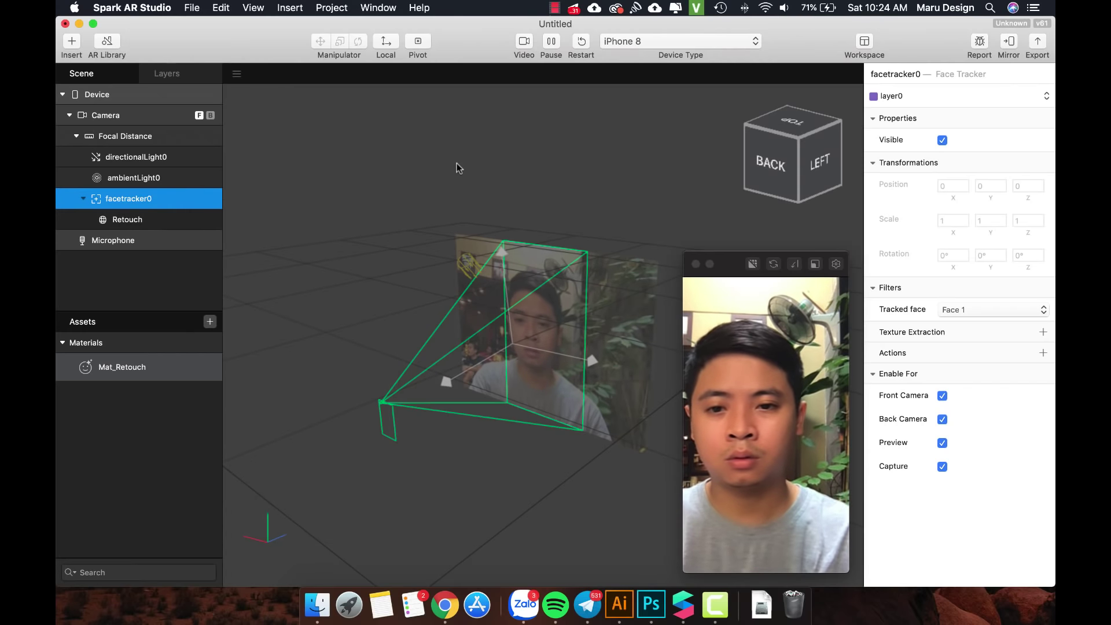
Switch to Finder and preview the prepared UI state images and ear mask images in the UI Pattern folder
left_click(317, 604)
left_click_drag(580, 128, 536, 157)
left_click(470, 223)
key("space")
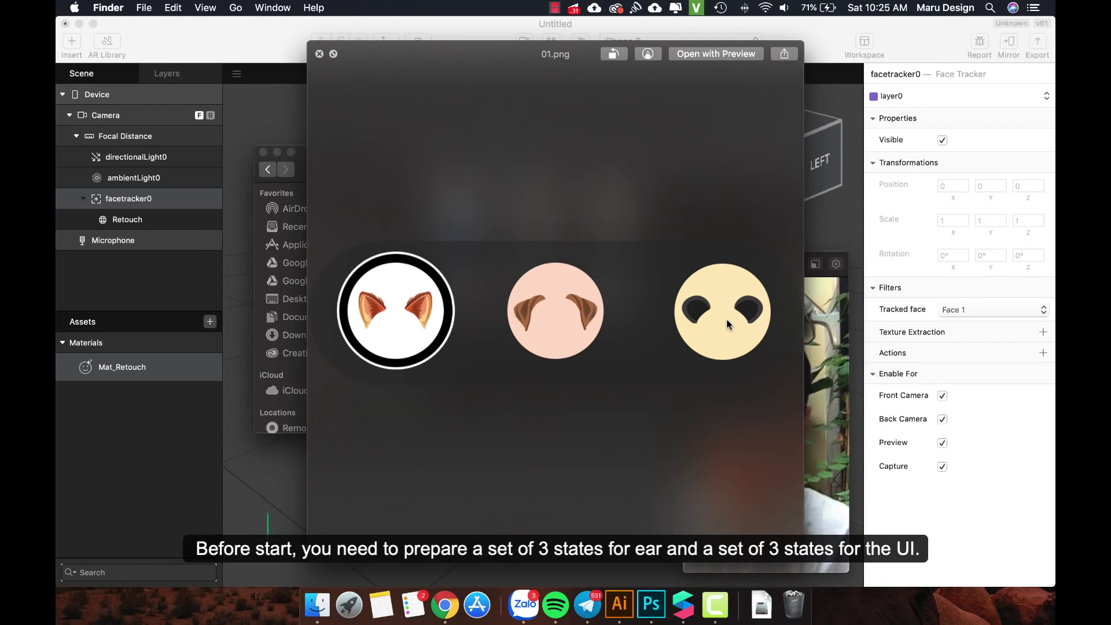
left_click(320, 54)
key("space")
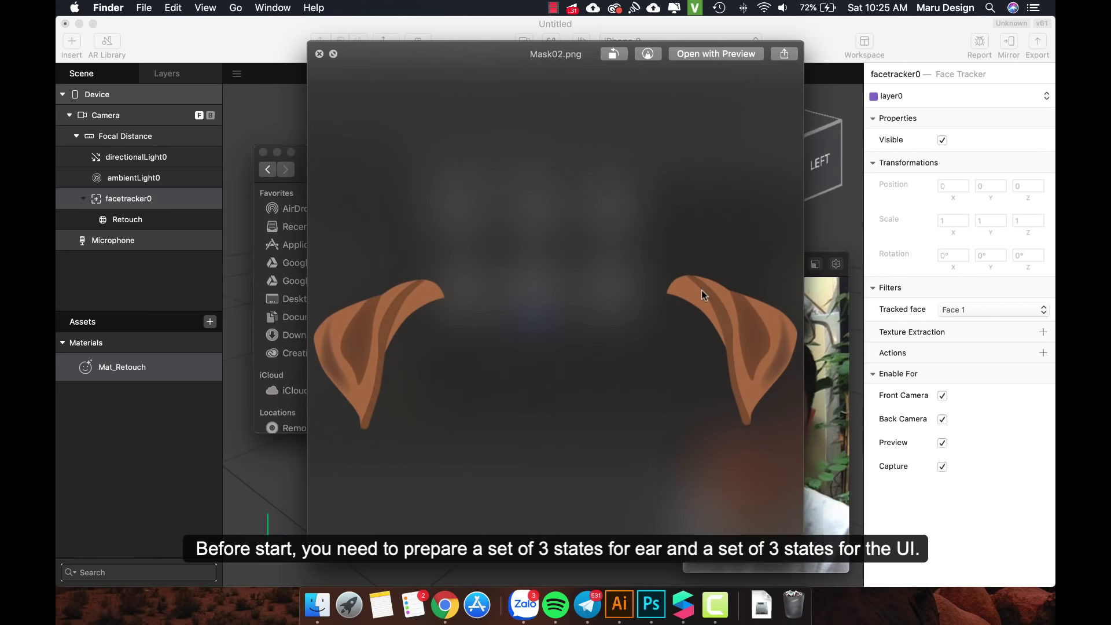
left_click(320, 55)
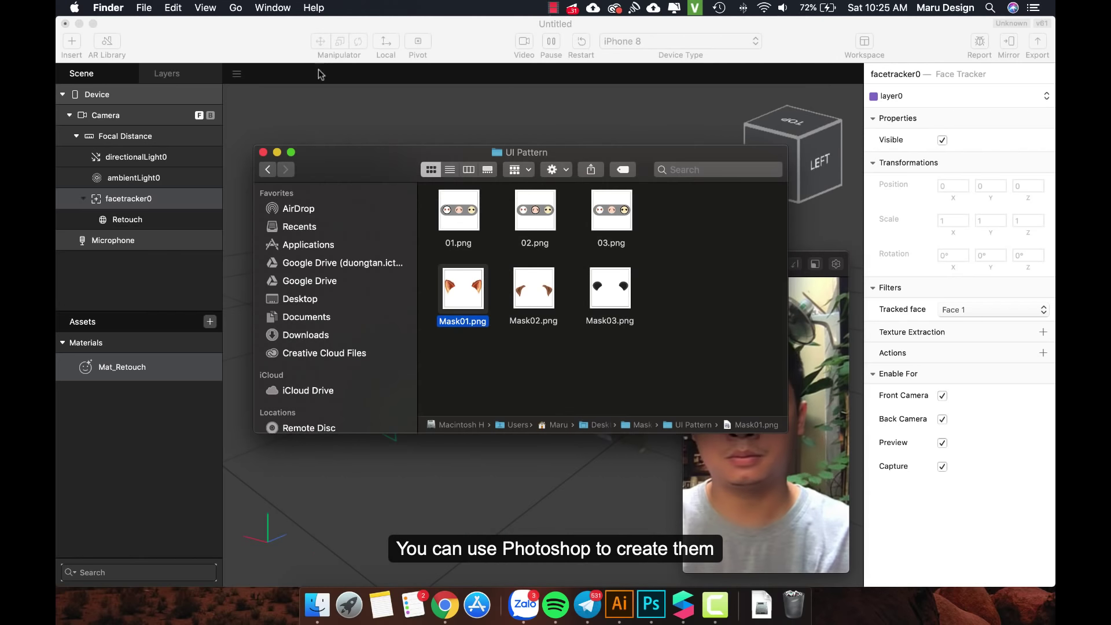
left_click(263, 153)
Insert a plane as a child of the face tracker in the Spark AR Studio scene
left_click(139, 201)
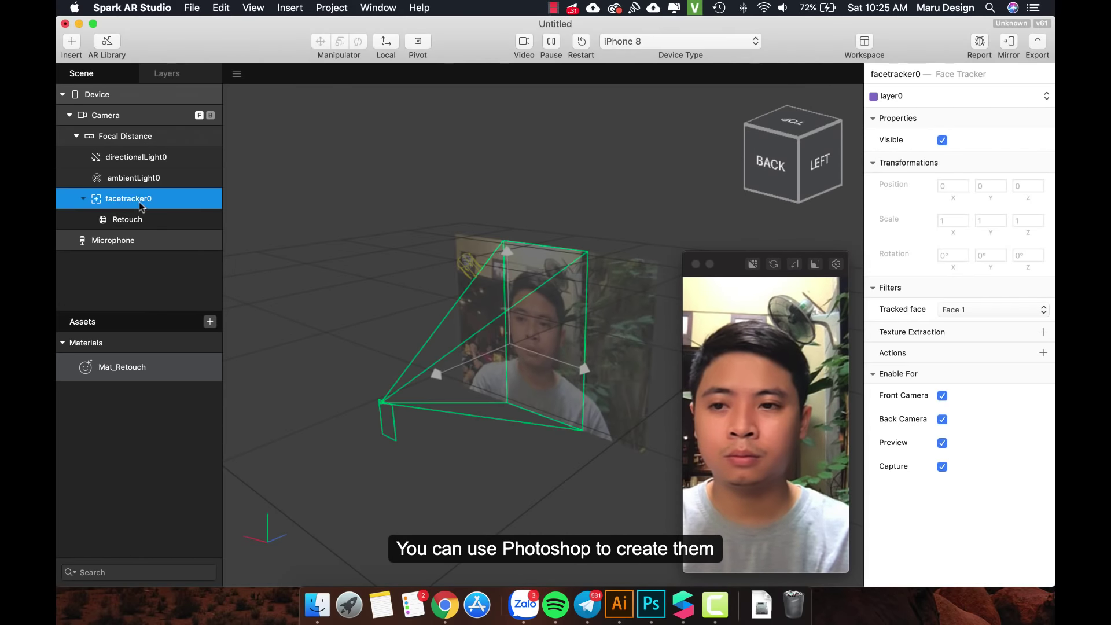
right_click(139, 200)
mouse_move(212, 210)
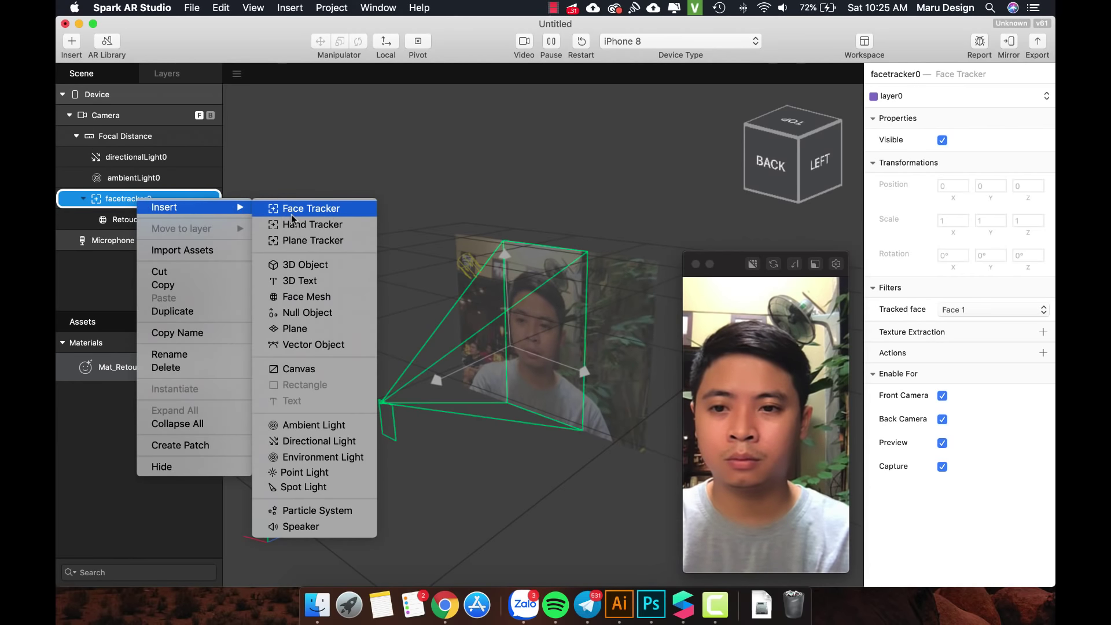
left_click(294, 326)
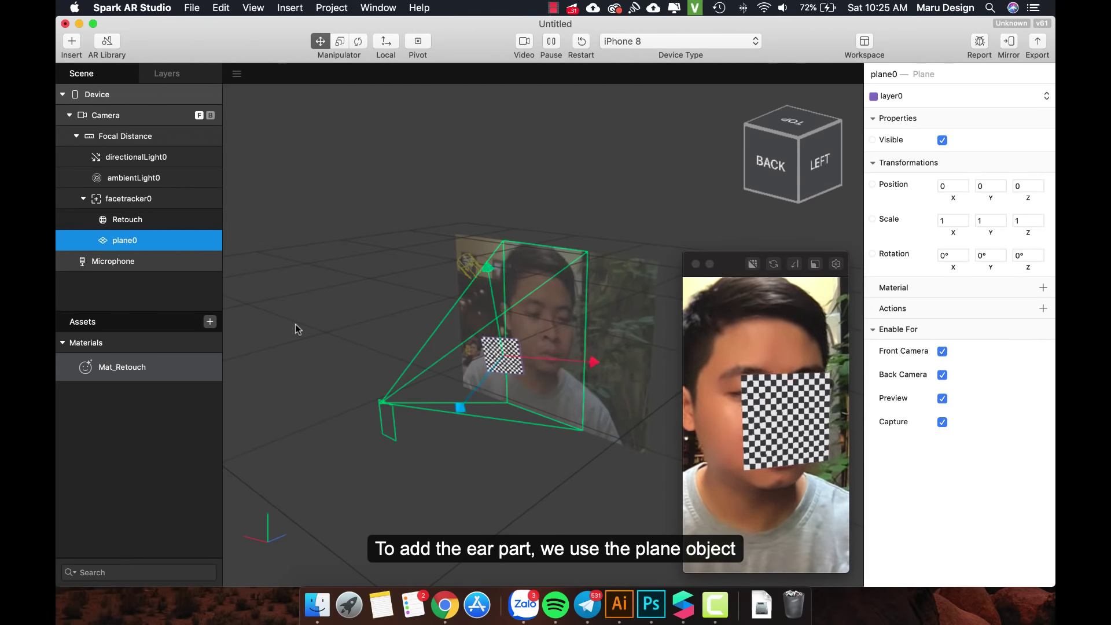
Set the plane's scale to 2 on the X, Y and Z axes
left_click(960, 222)
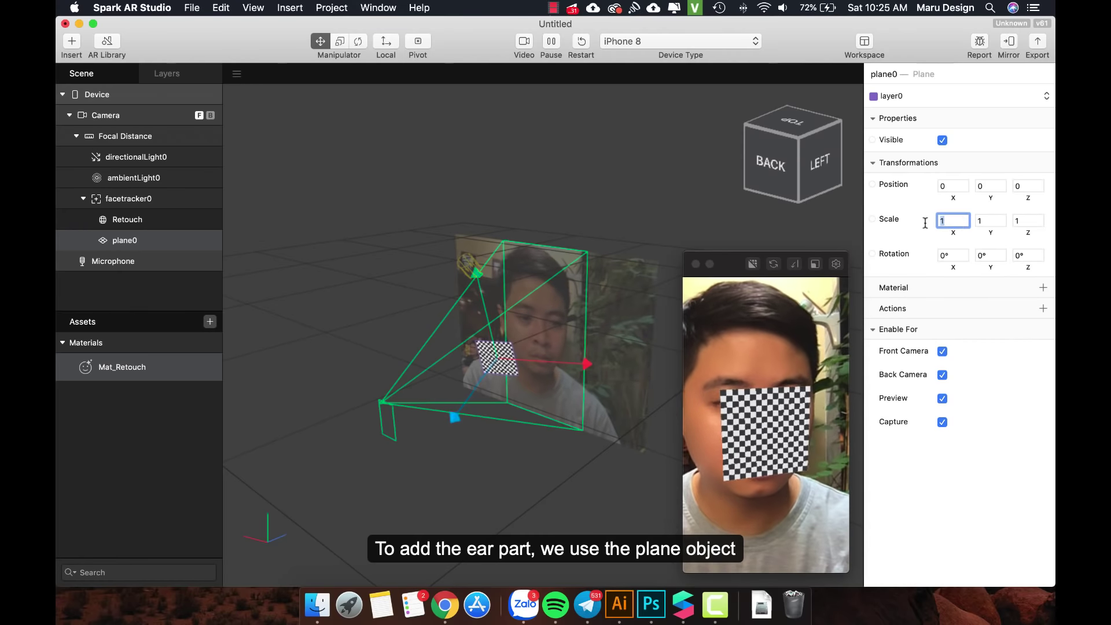
type("2")
key("Tab")
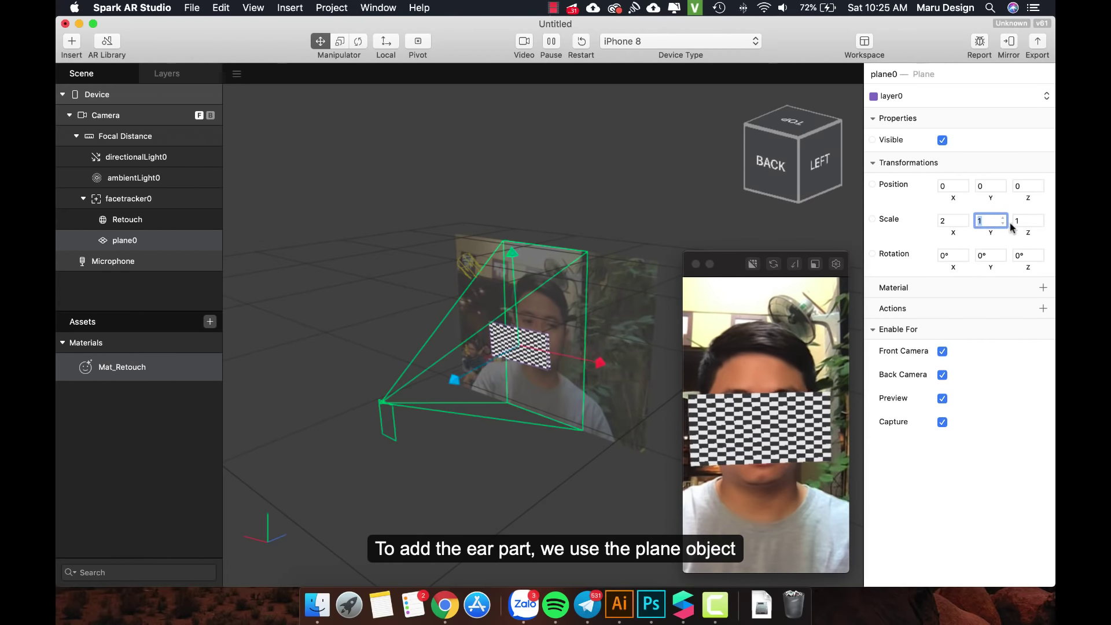
type("2")
key("Tab")
type("2")
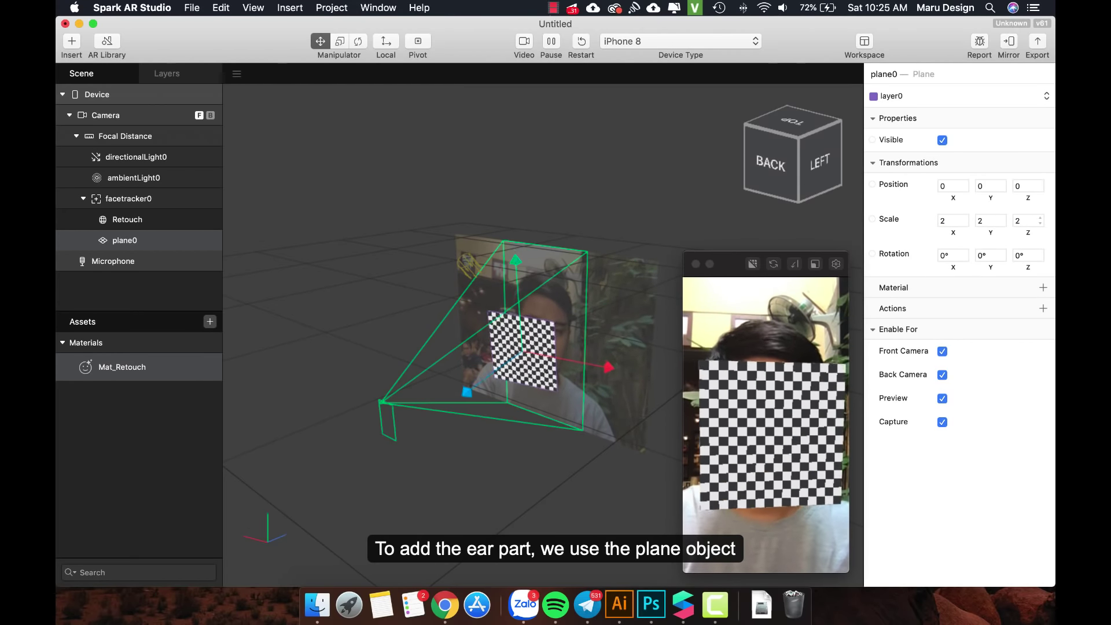
Position the plane above the face by setting its Y position to 15 and Z position to -10
left_click(977, 186)
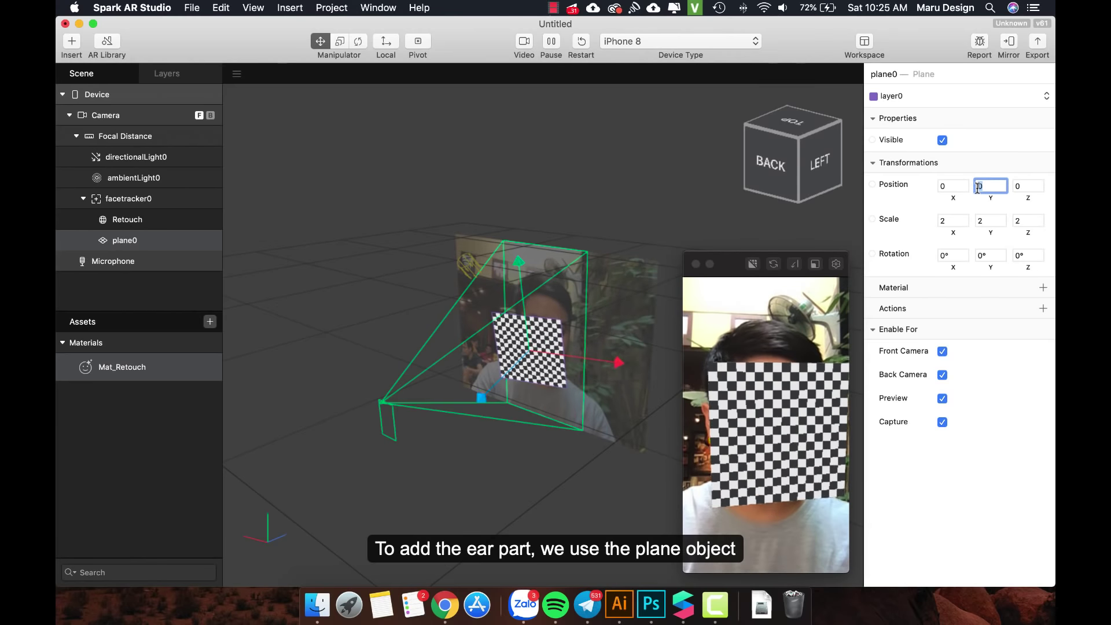
type("15")
key("Tab")
type("-")
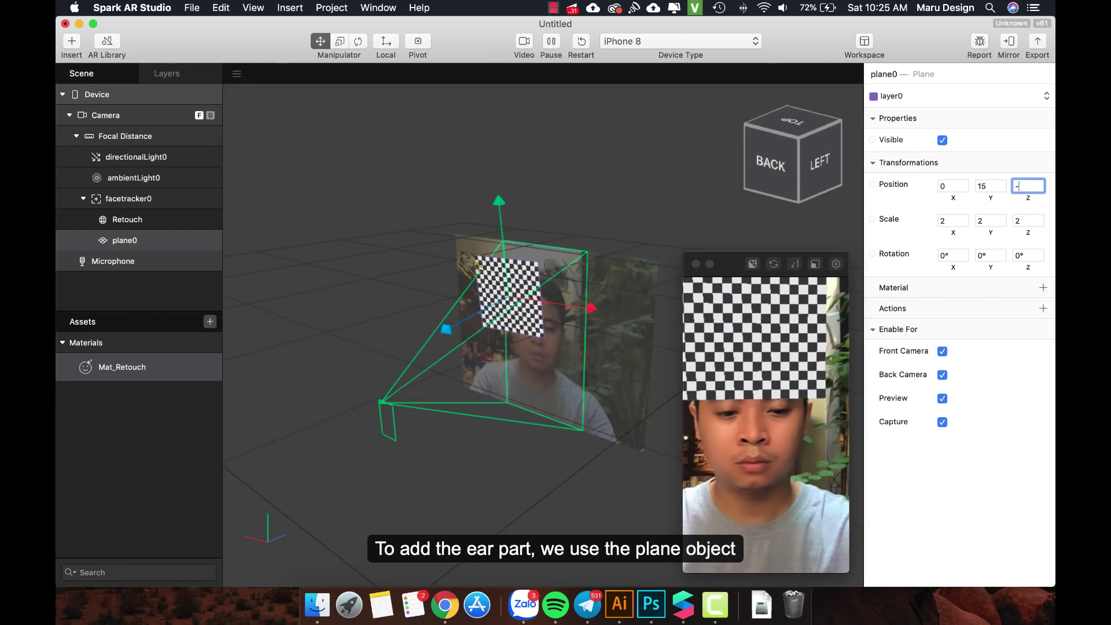
type("10")
left_click_drag(611, 332, 484, 328)
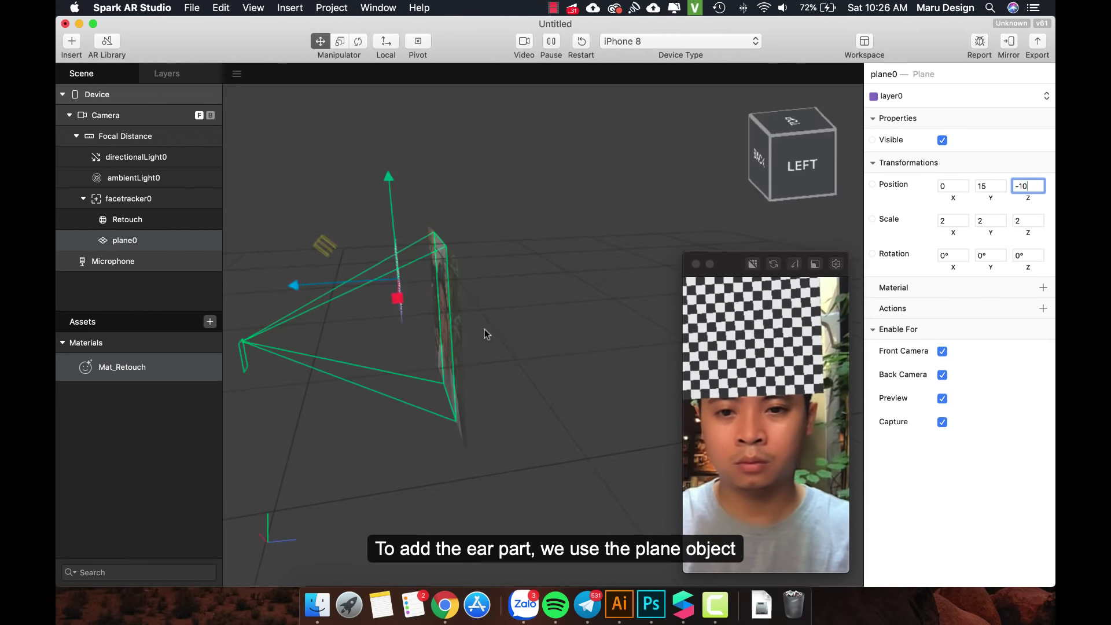
left_click_drag(462, 291, 588, 288)
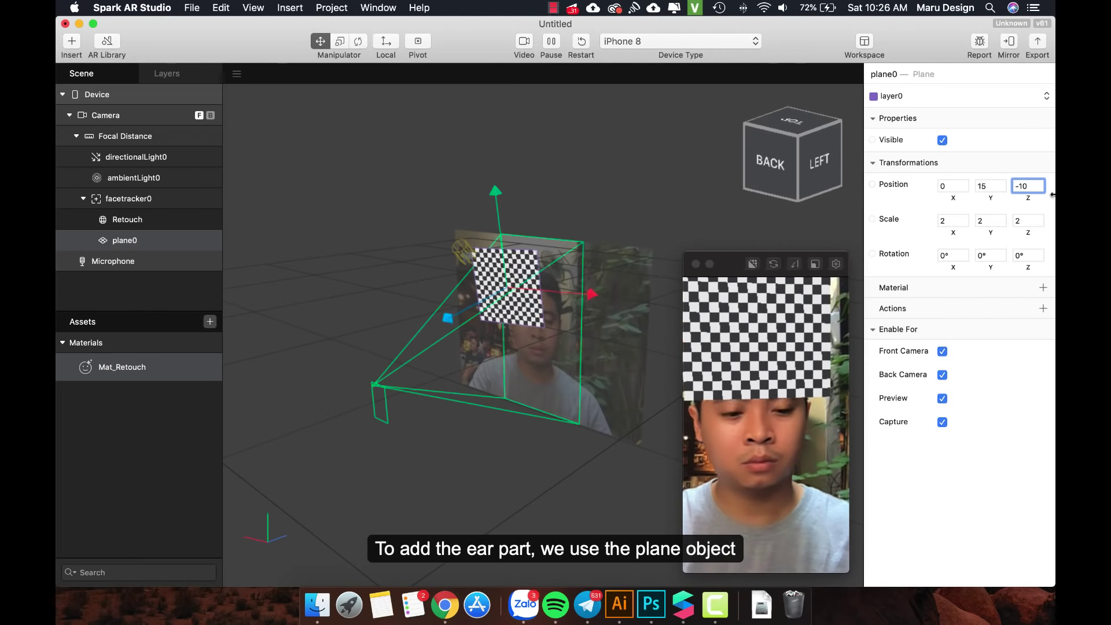
left_click_drag(588, 289, 630, 294)
Add a new default material to the plane and select that material for editing
left_click(154, 240)
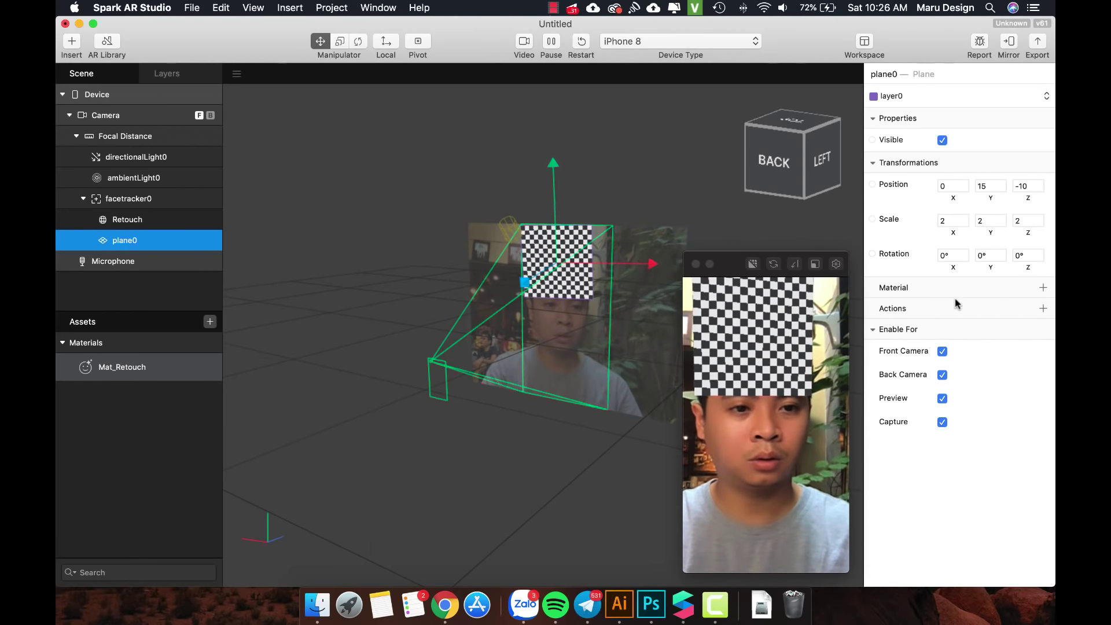
left_click(1042, 287)
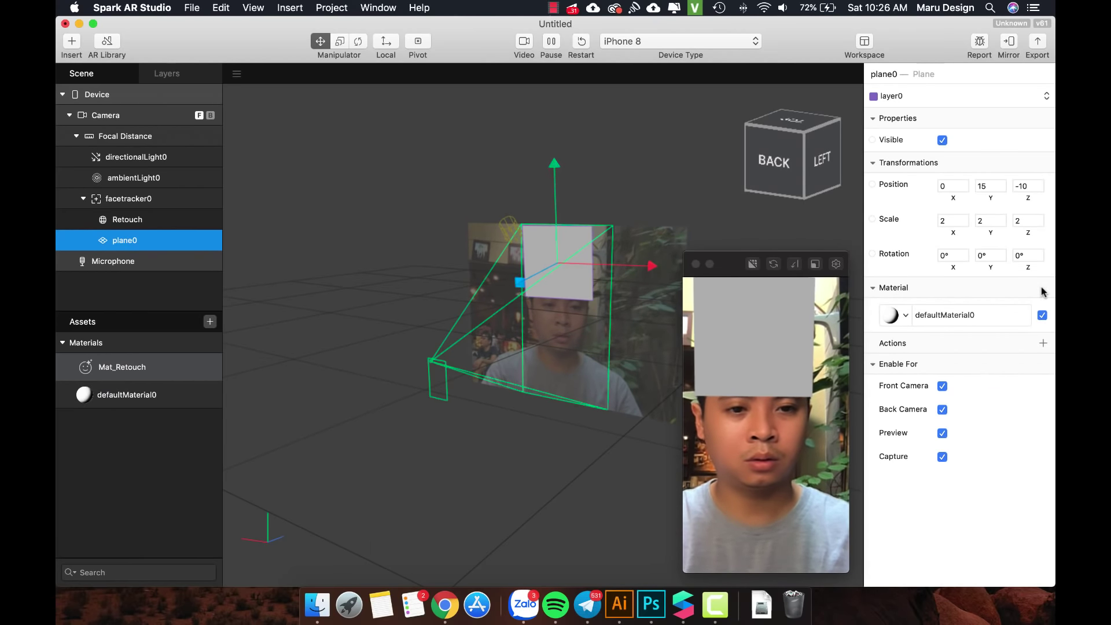
left_click(90, 394)
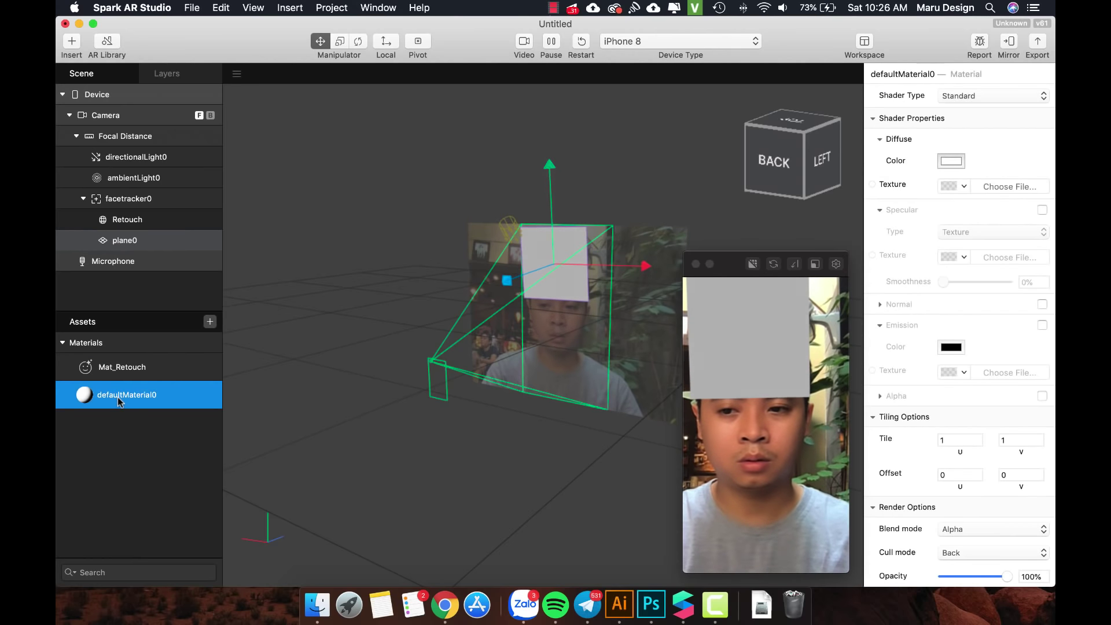
Import Mask01.png, Mask02.png and Mask03.png from Mask-Demo's UI Pattern folder as a sequence for the material's diffuse texture
left_click(962, 186)
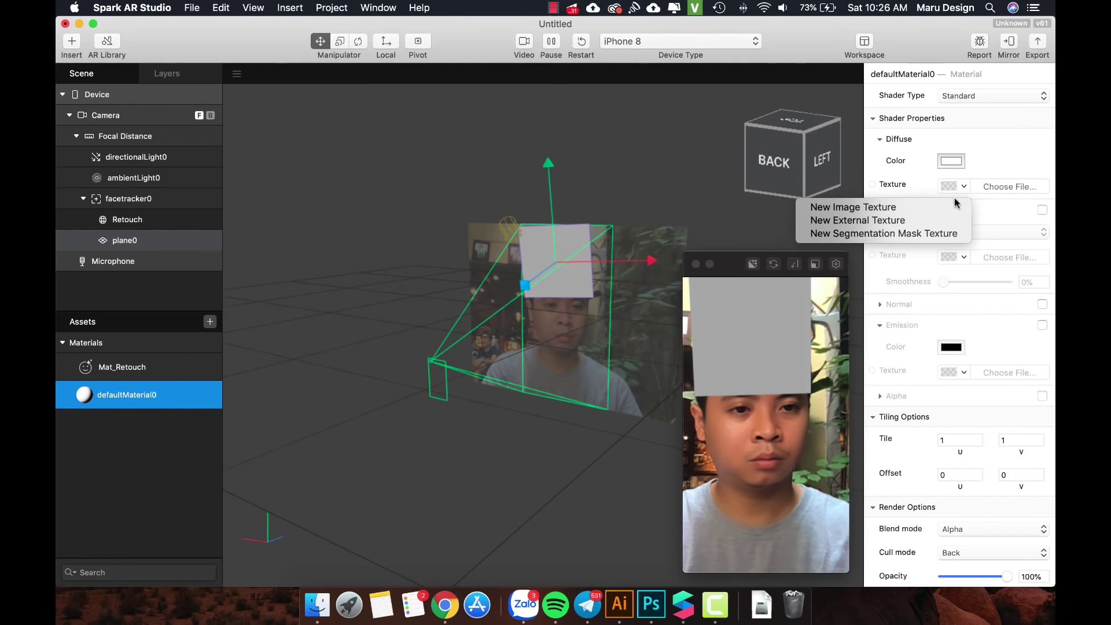
left_click(953, 208)
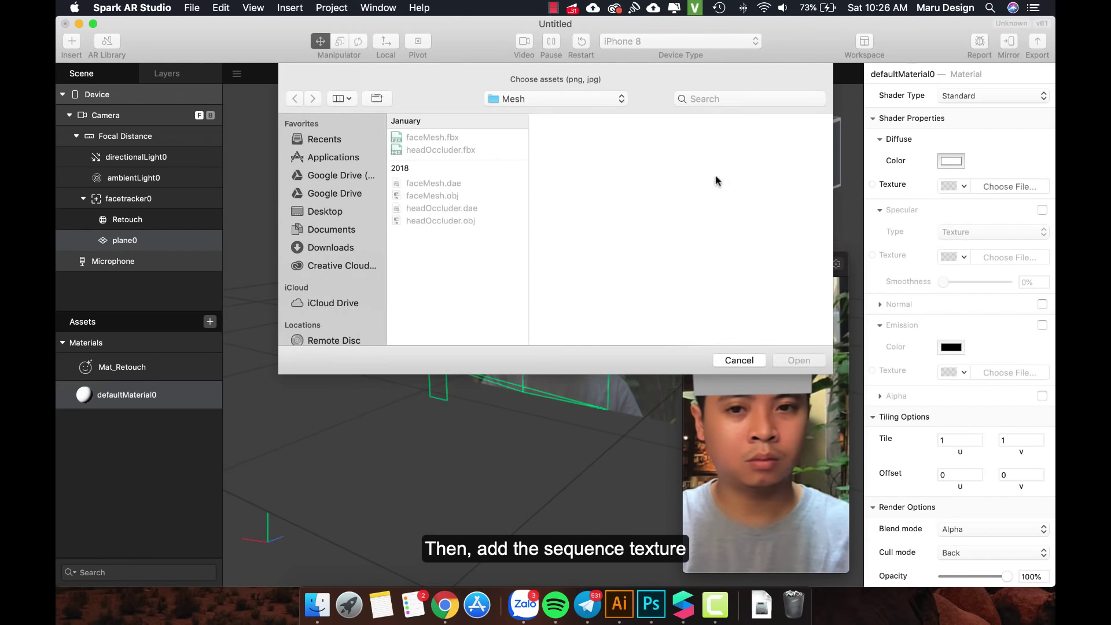
left_click(325, 212)
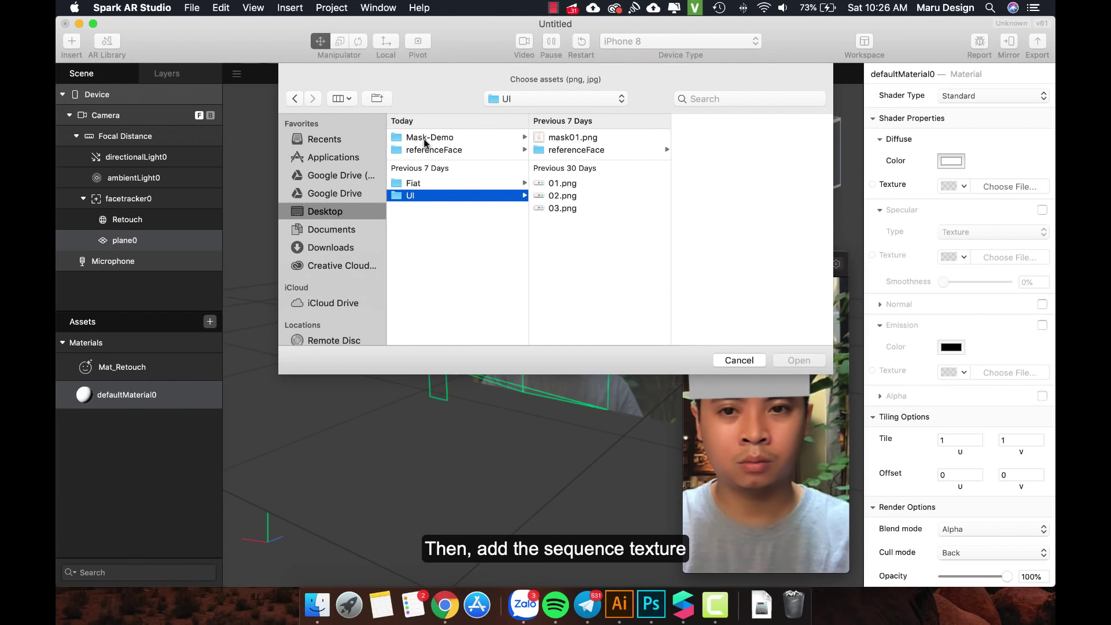
left_click(442, 137)
left_click(561, 138)
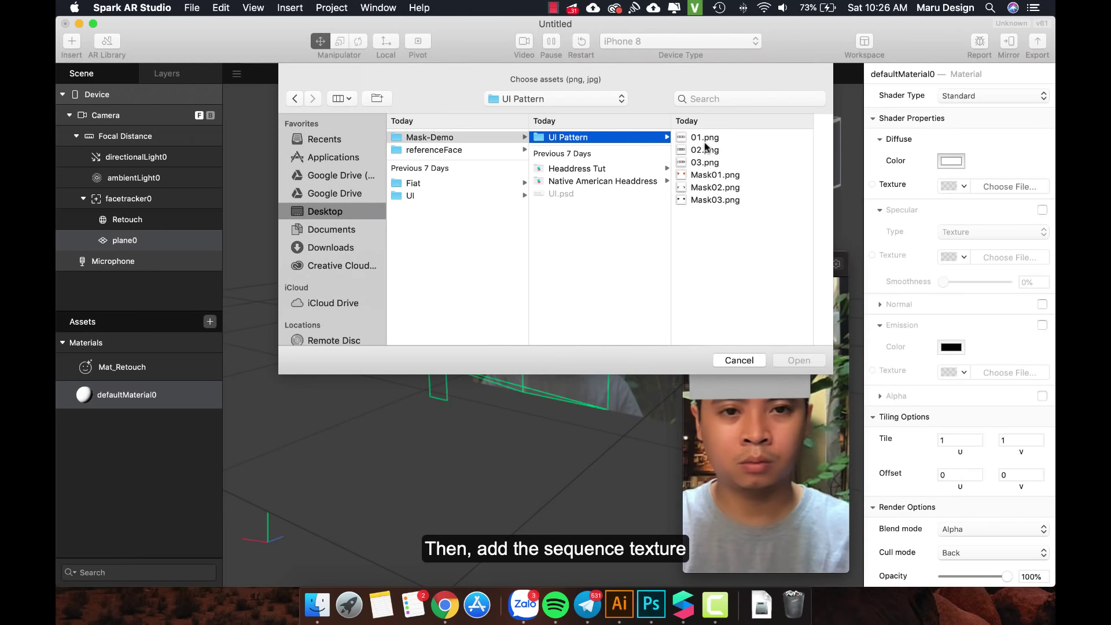
left_click(703, 168)
left_click(564, 175)
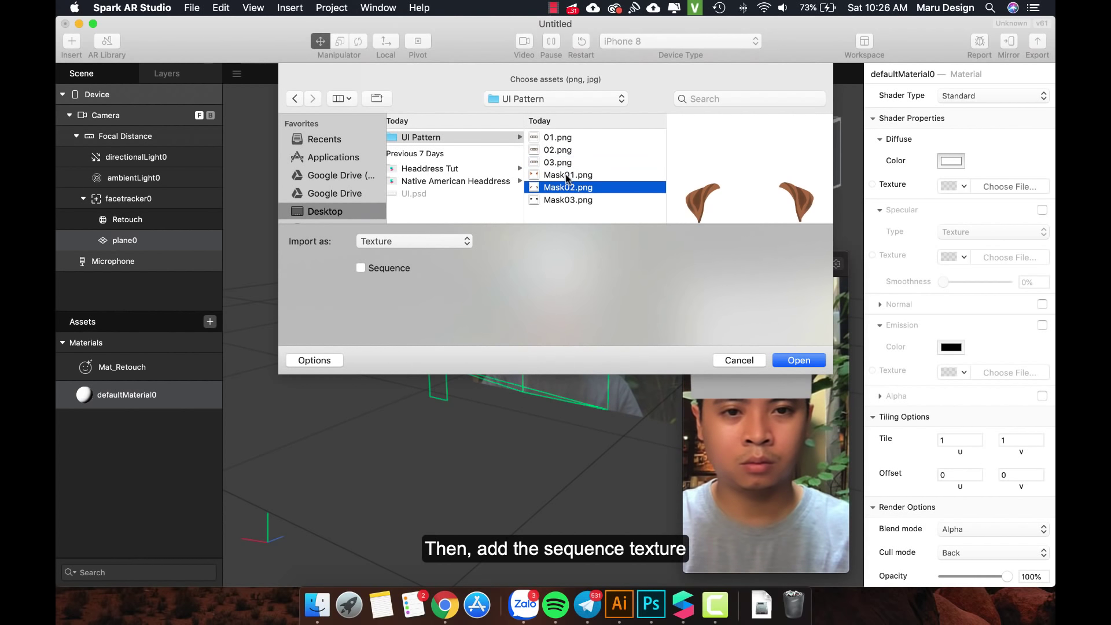
left_click(565, 187, "shift")
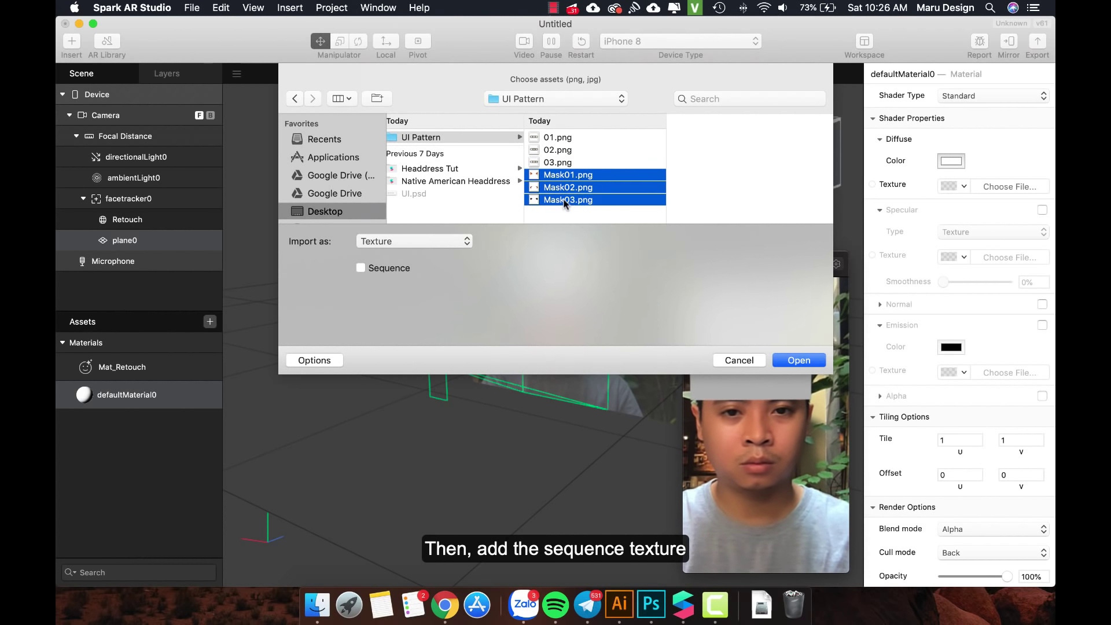
left_click(361, 268)
left_click(787, 361)
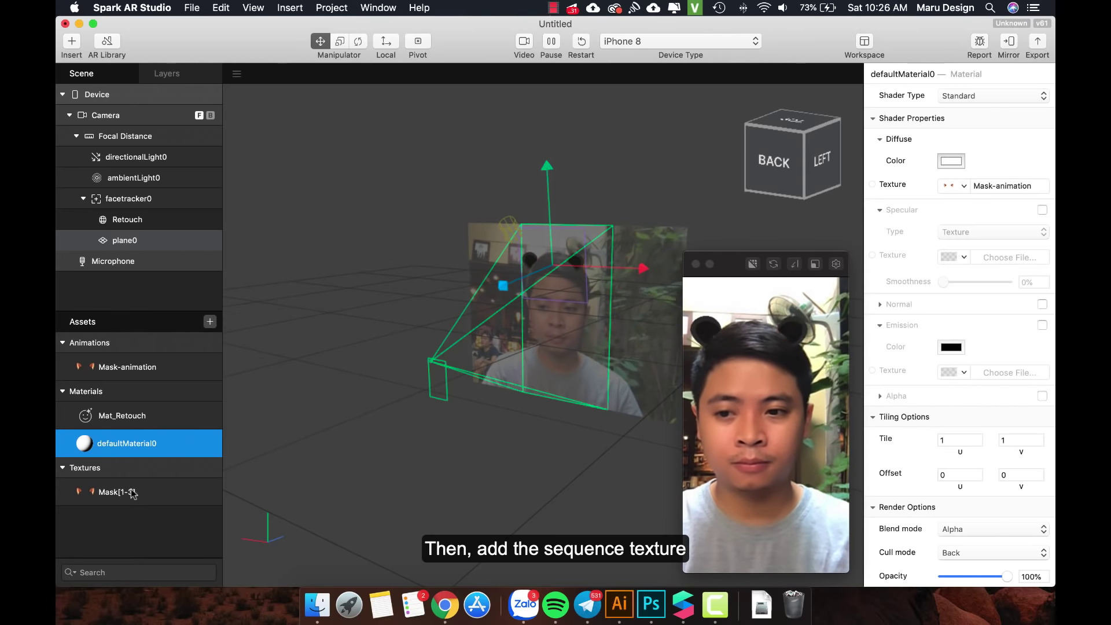
Set the frame rate of the ear mask animation sequence to 1 FPS
left_click(120, 367)
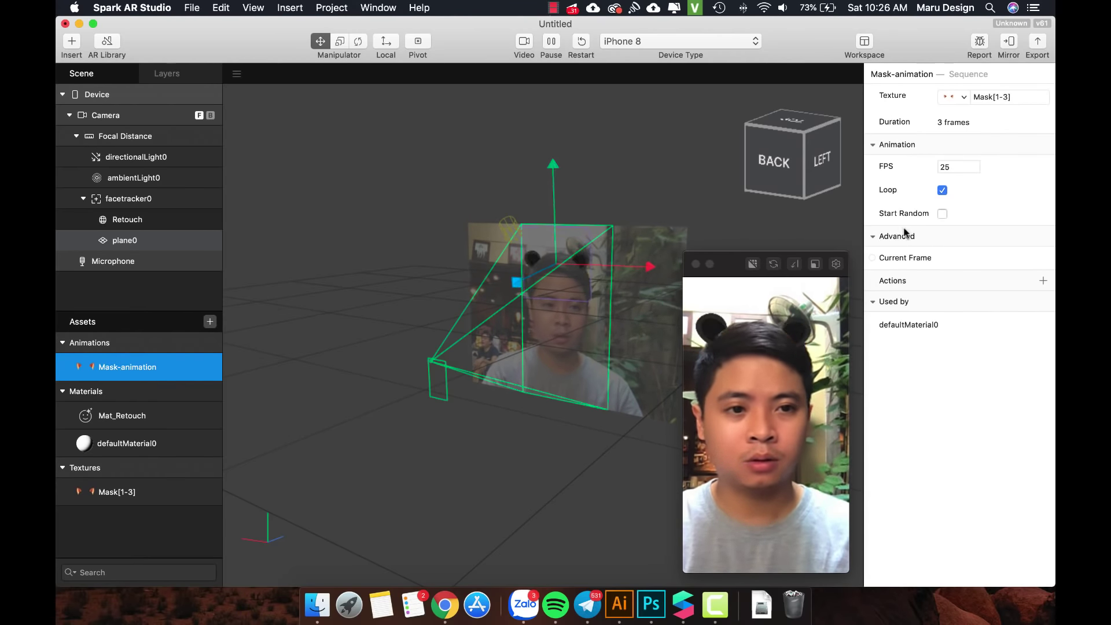
double_click(951, 167)
type("1")
key("Return")
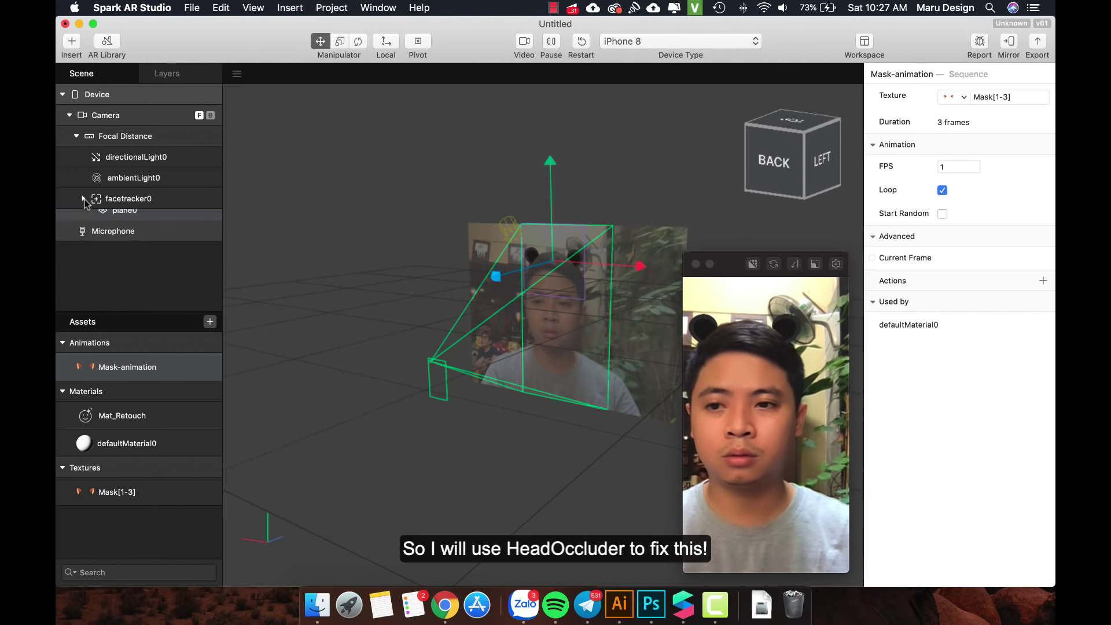
right_click(122, 199)
mouse_move(232, 202)
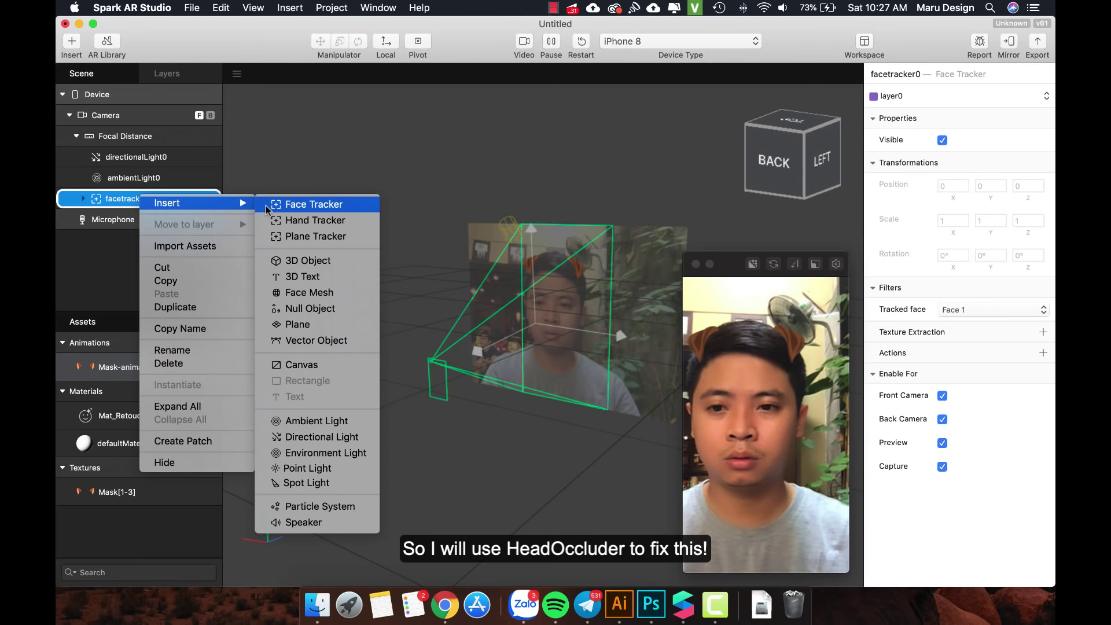
left_click(314, 259)
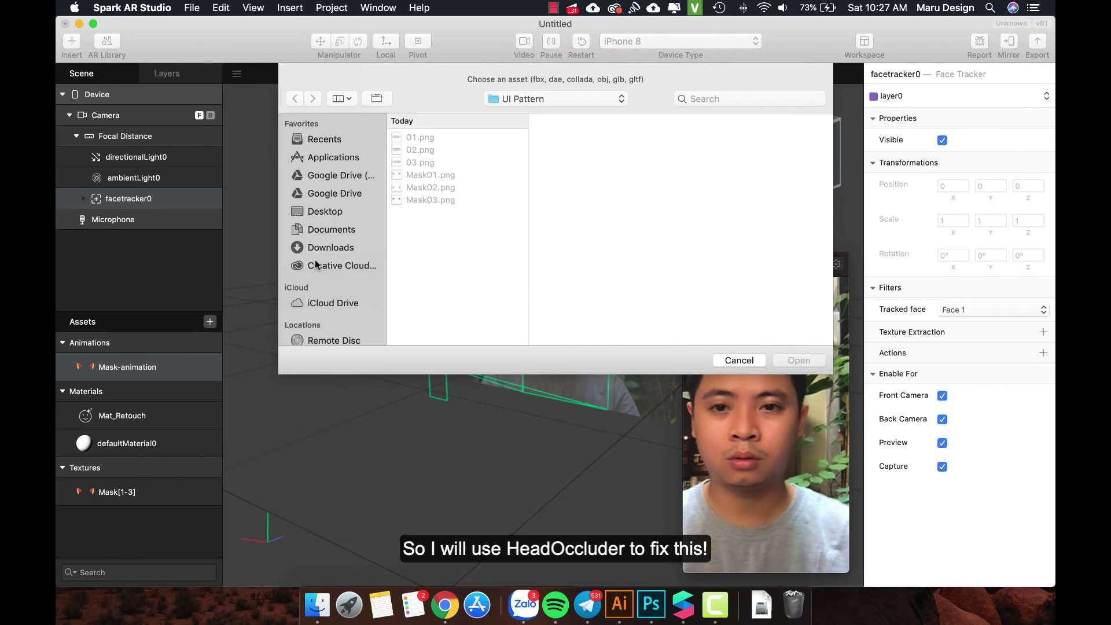
left_click(323, 212)
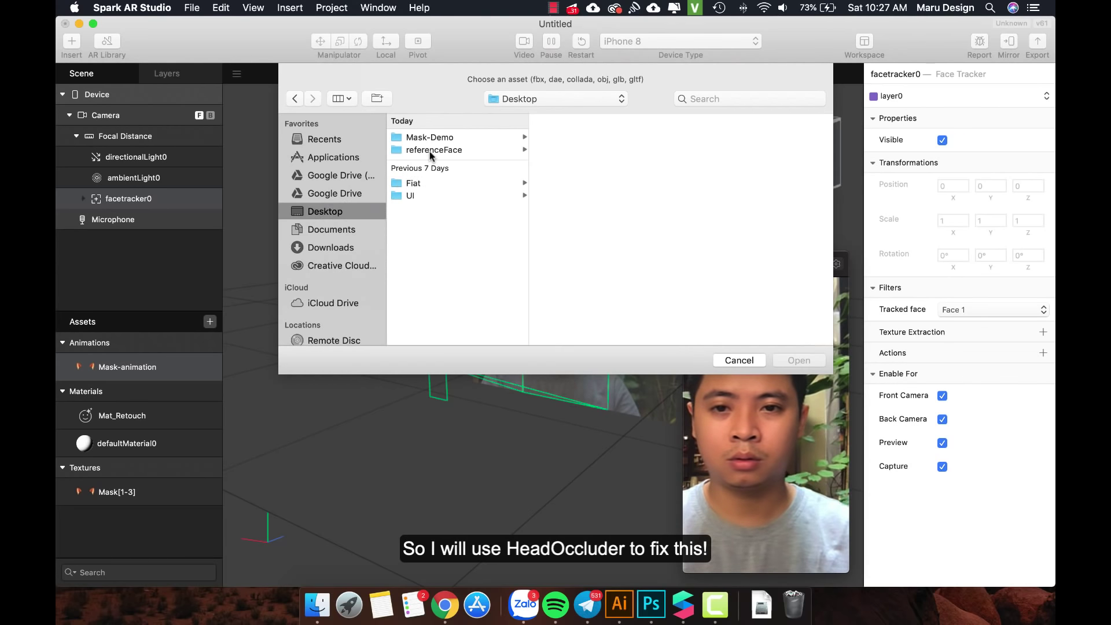
left_click(452, 150)
left_click(559, 139)
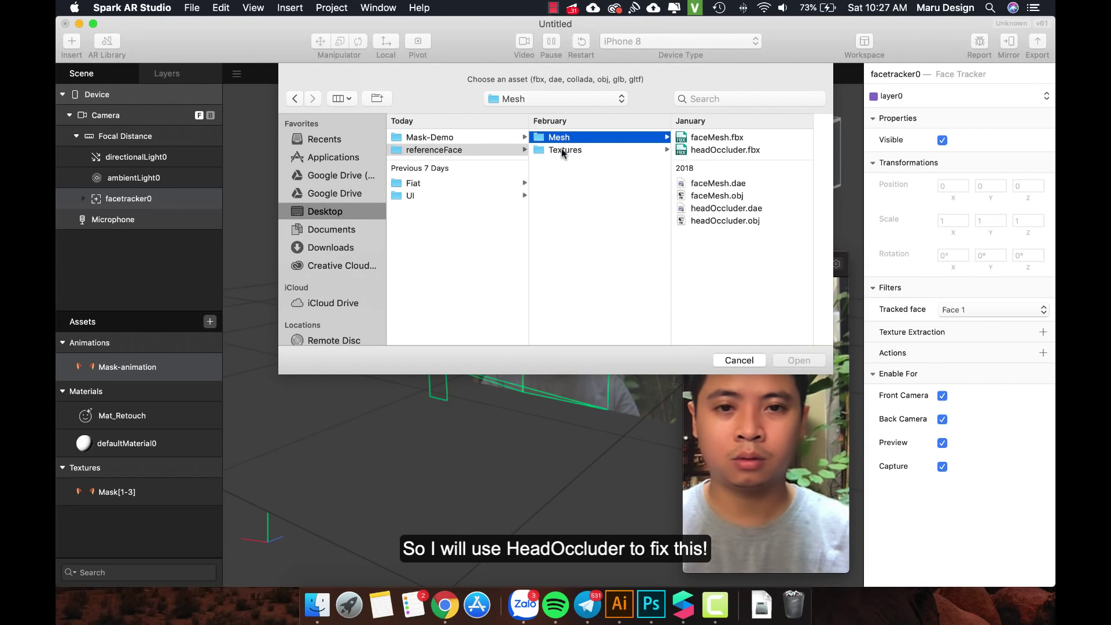
left_click(719, 208)
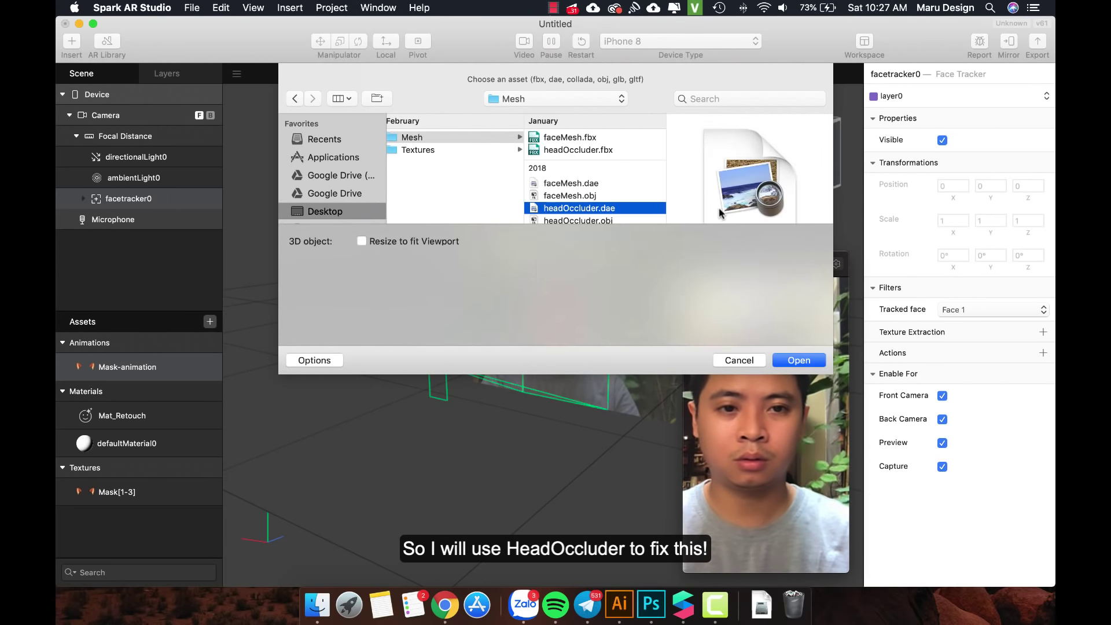
left_click(563, 220)
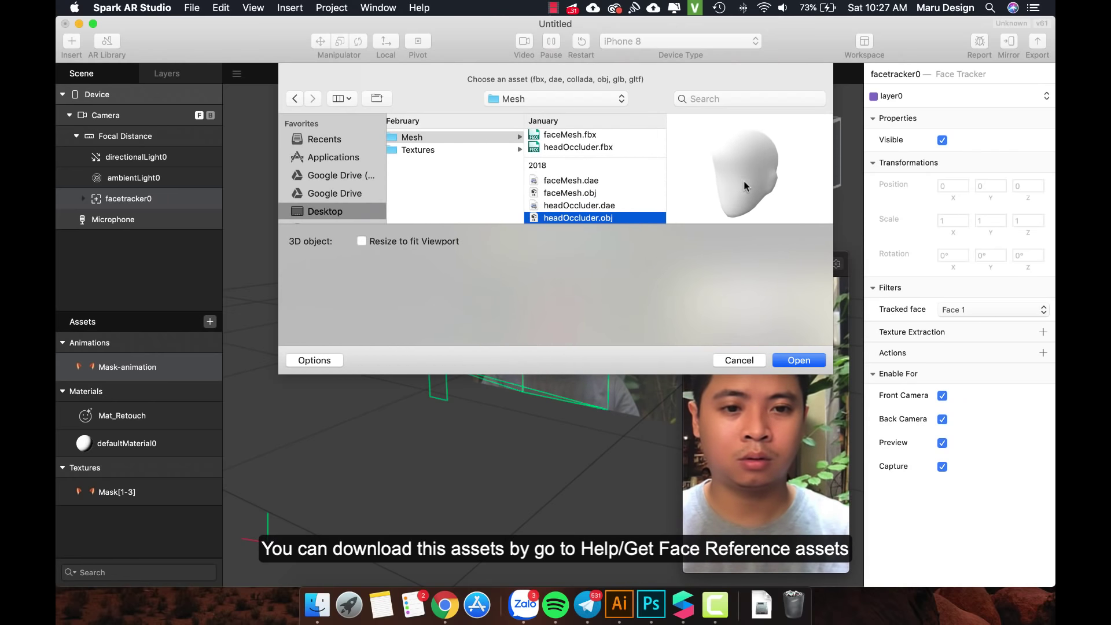
left_click(738, 360)
Get the face reference assets and save them to the Desktop, replacing the existing copy
left_click(378, 8)
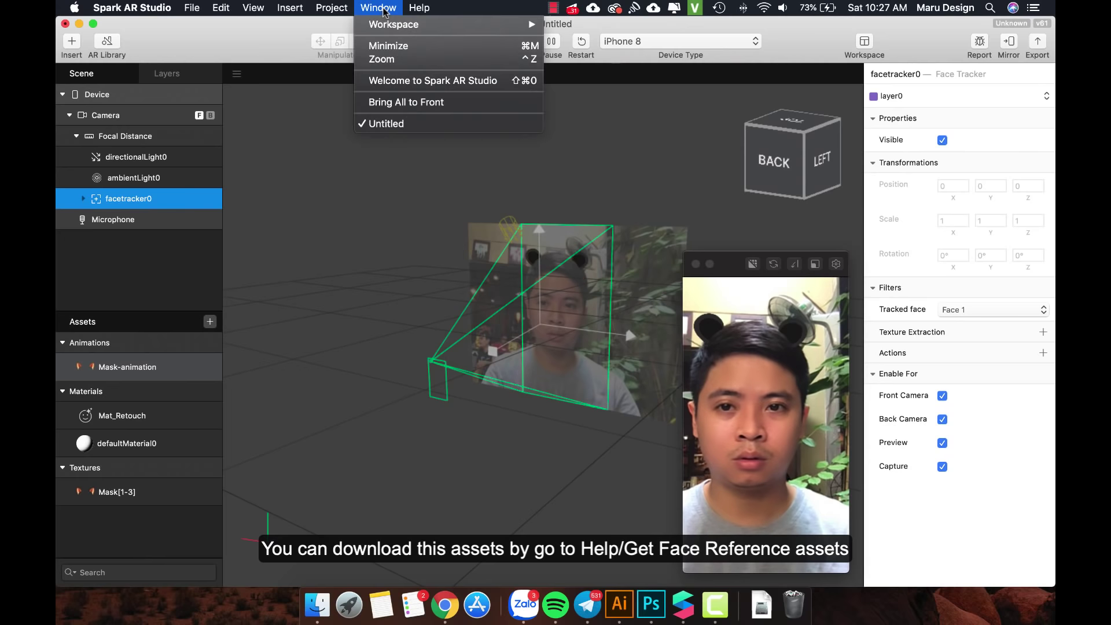
mouse_move(417, 11)
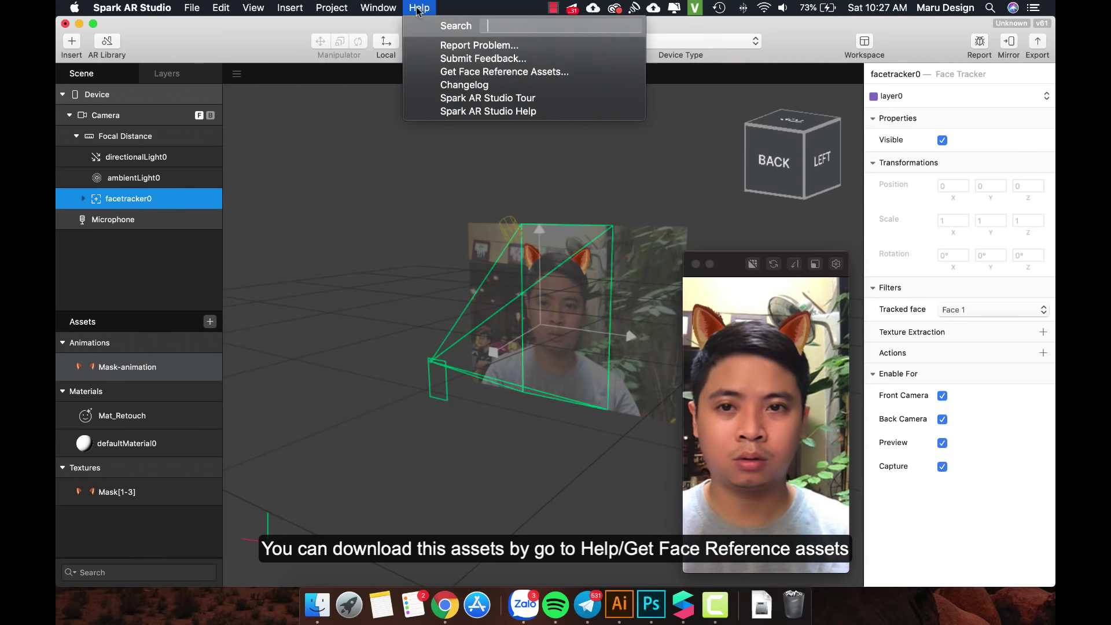
left_click(493, 77)
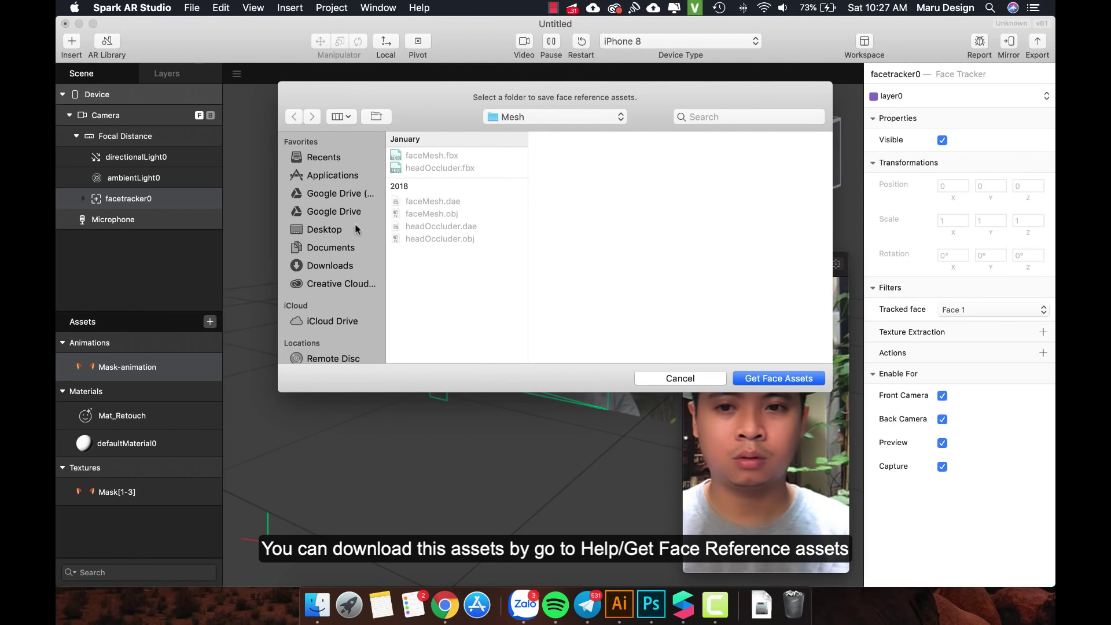
left_click(334, 234)
left_click(782, 379)
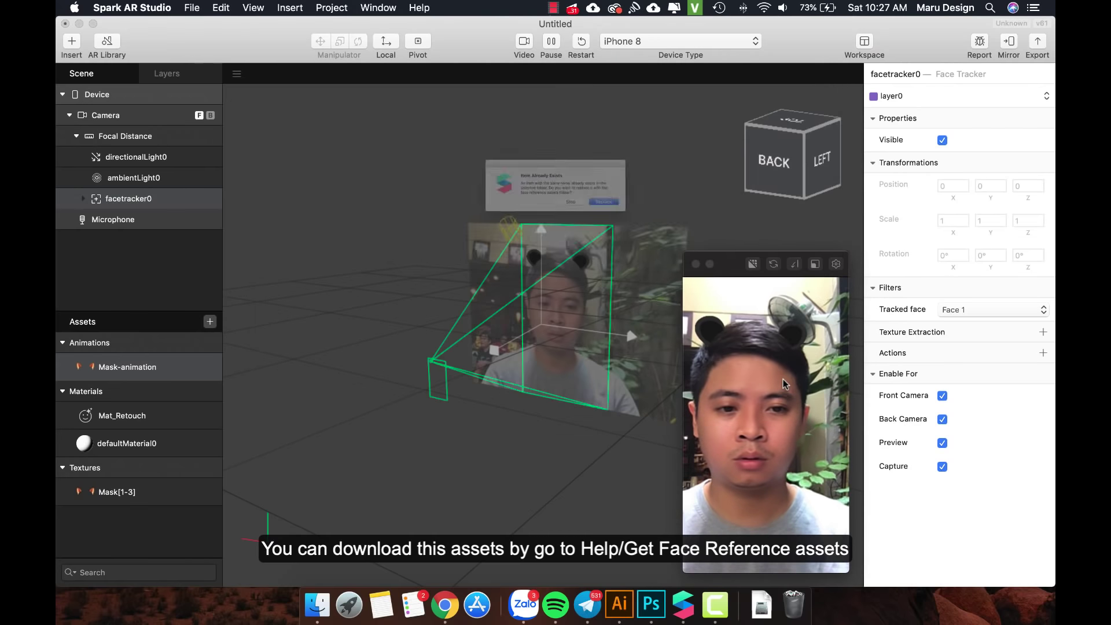
left_click(655, 221)
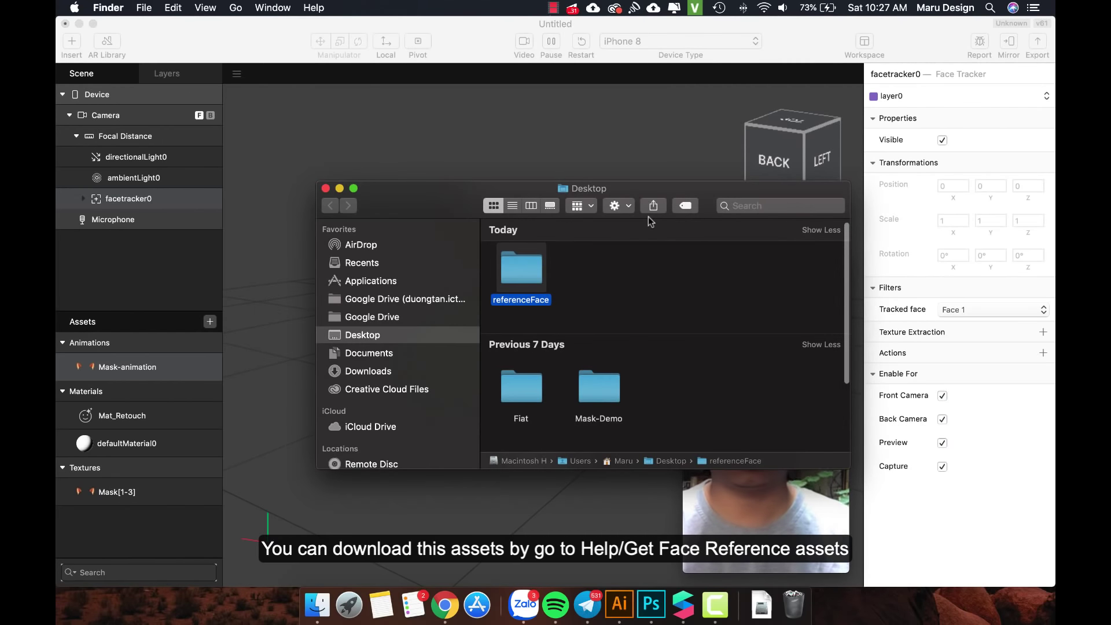
Examine the face mesh and head occluder files in referenceFace's Mesh folder in Finder, and close the window
double_click(520, 272)
left_click(530, 252)
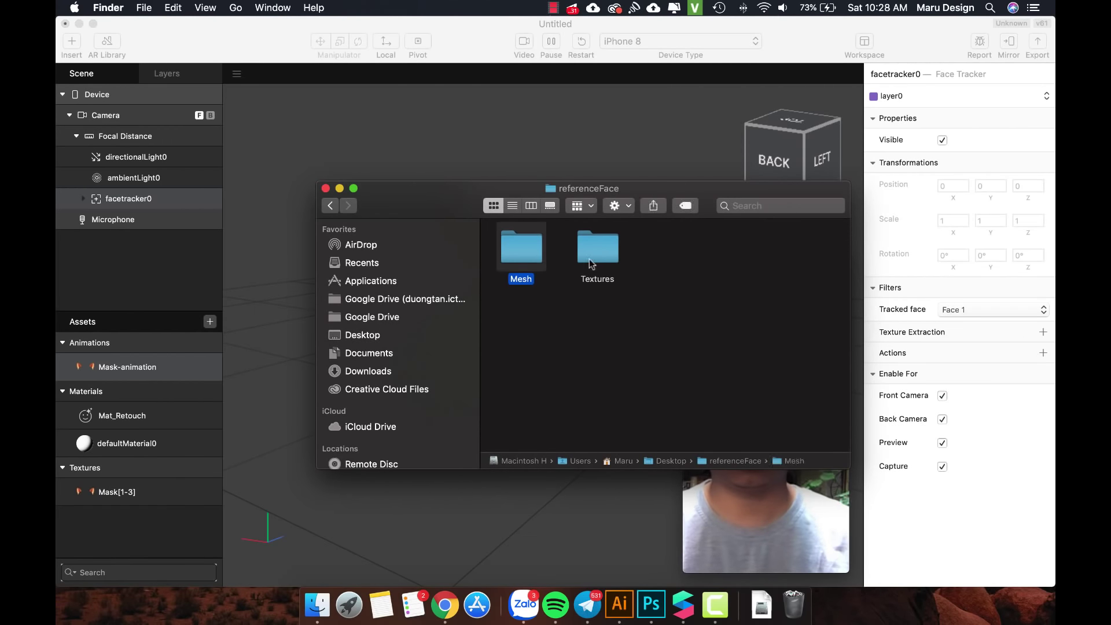
double_click(518, 252)
left_click(600, 335)
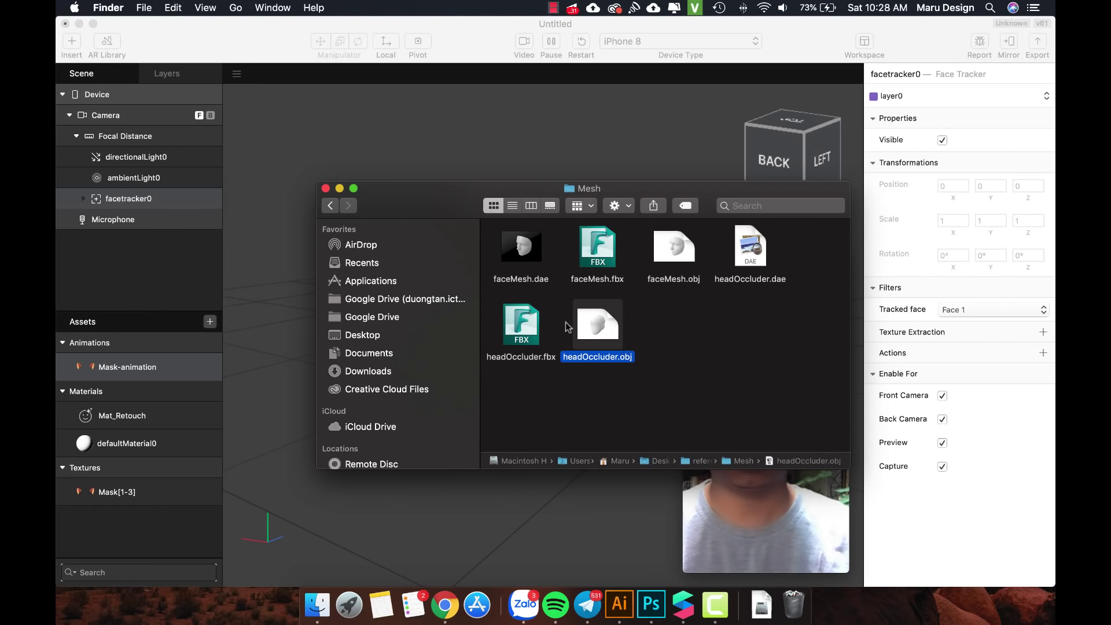
left_click(674, 246)
left_click(598, 327)
left_click(502, 241)
left_click(673, 245)
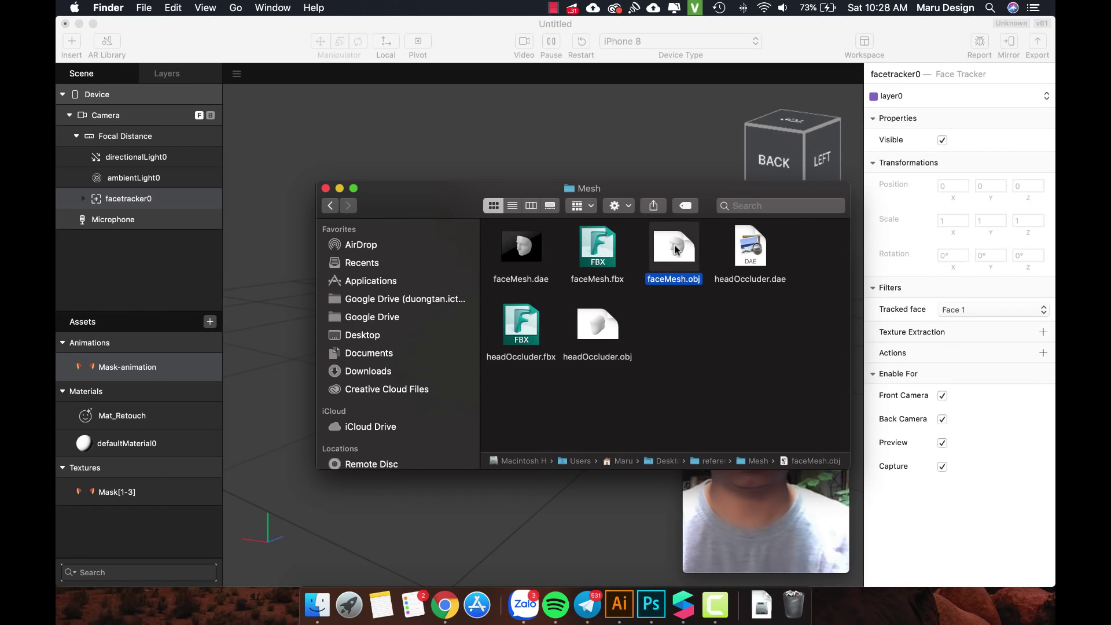
left_click(589, 326)
left_click(326, 189)
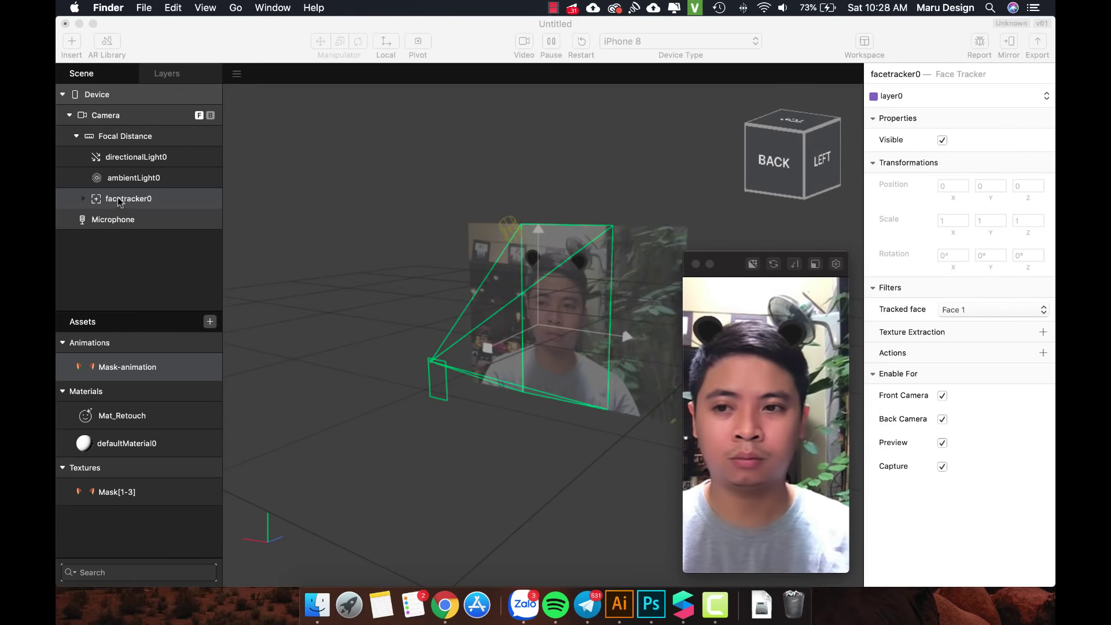
Insert headOccluder.obj from referenceFace's Mesh folder as a 3D object under the face tracker
left_click(127, 197)
left_click(132, 212)
left_click(130, 198)
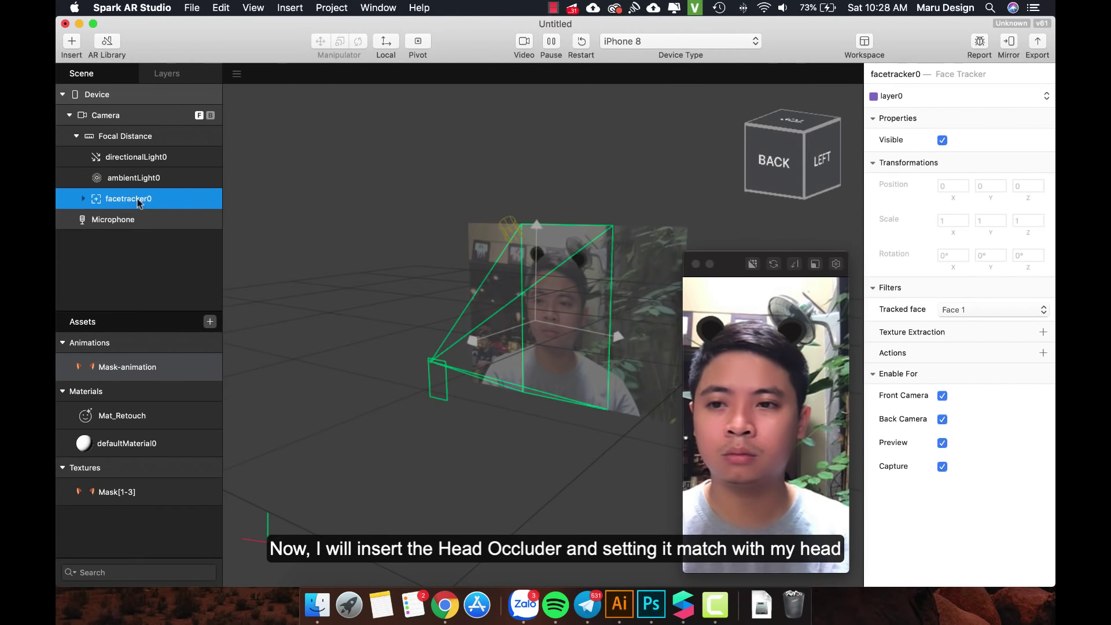
right_click(146, 199)
mouse_move(173, 205)
left_click(309, 263)
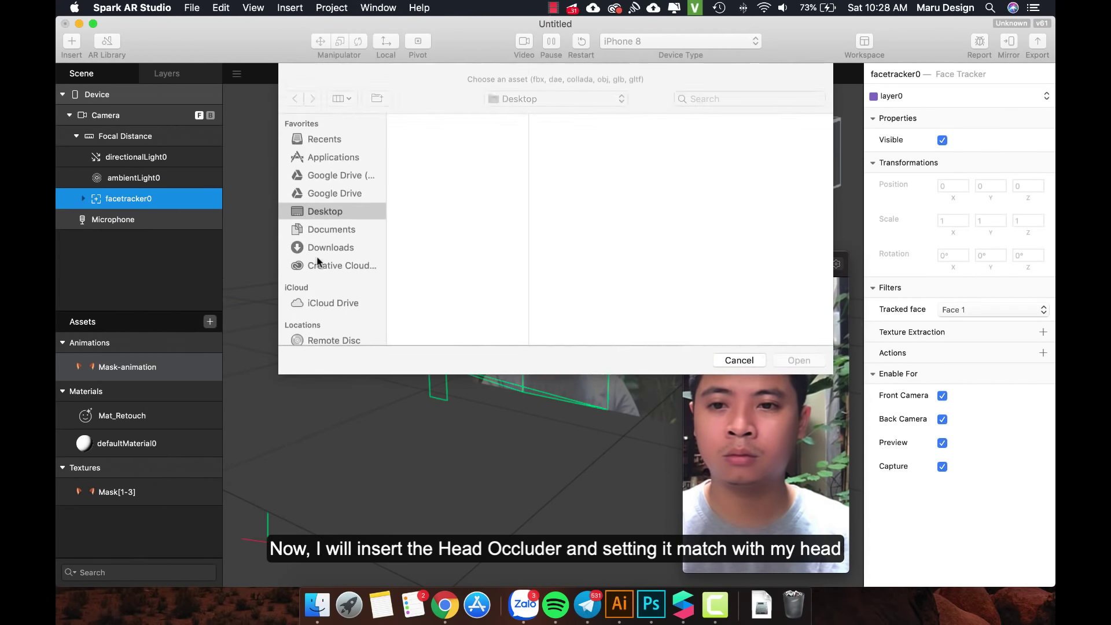
left_click(446, 150)
left_click(565, 139)
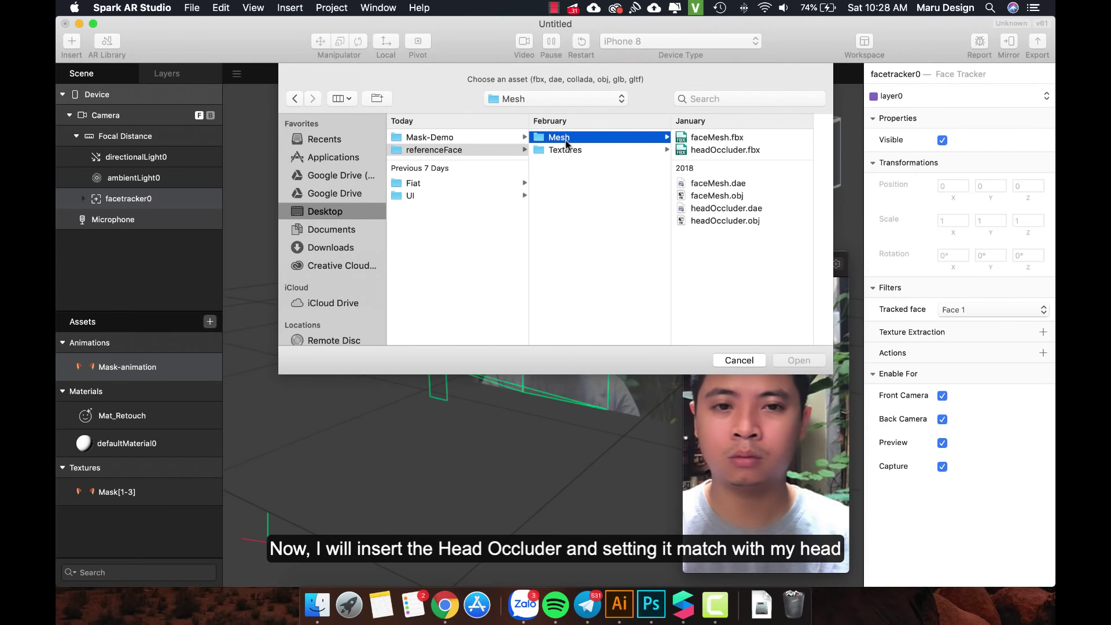
left_click(714, 209)
left_click(637, 216)
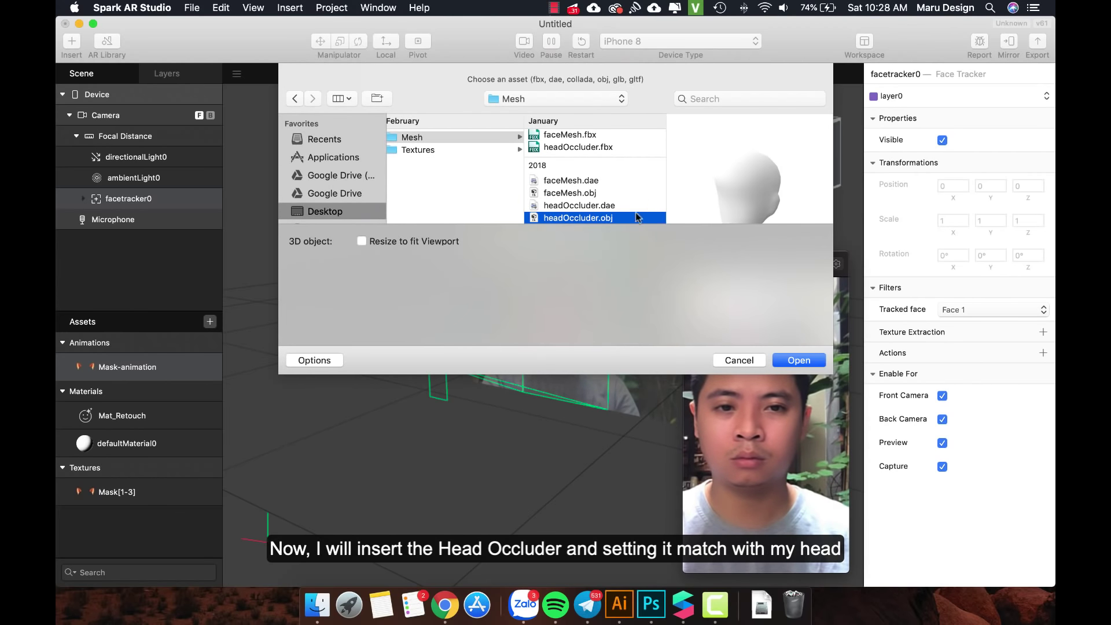
left_click(799, 361)
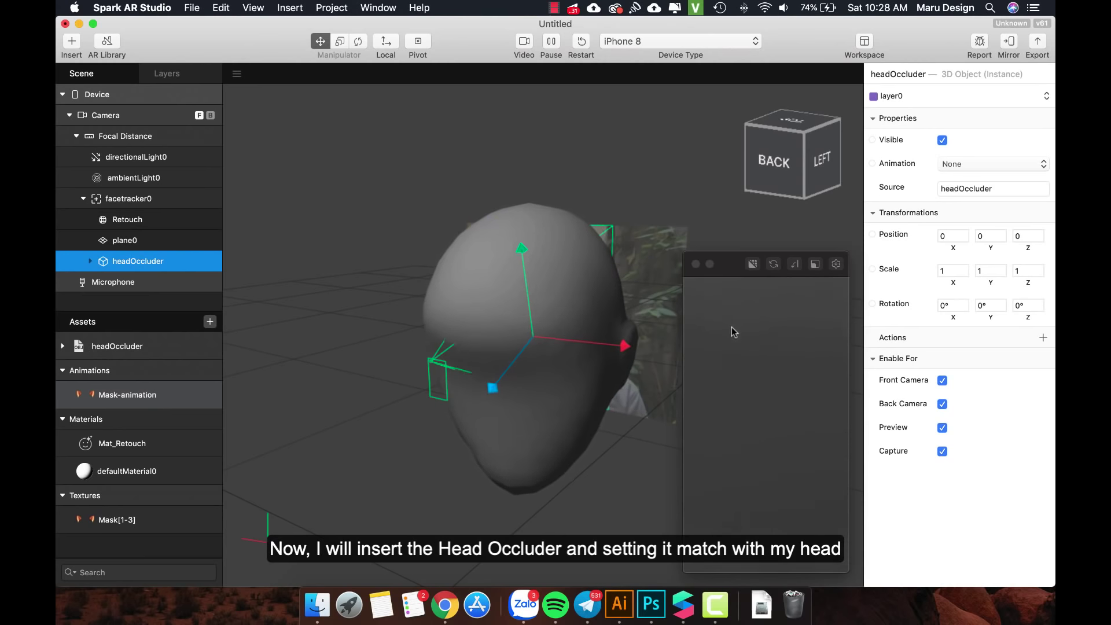
Set the head occluder's scale to 0.4 on X, 0.4 on Y and 0.5 on Z
left_click(950, 270)
type("0")
type("0.4")
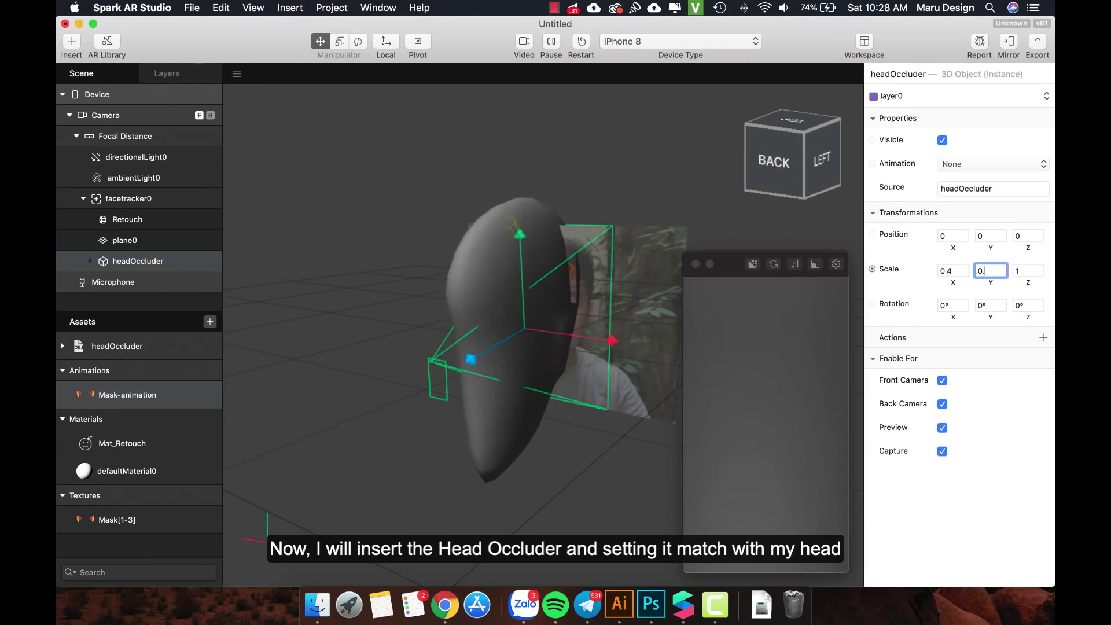
key("Tab")
type("0.5")
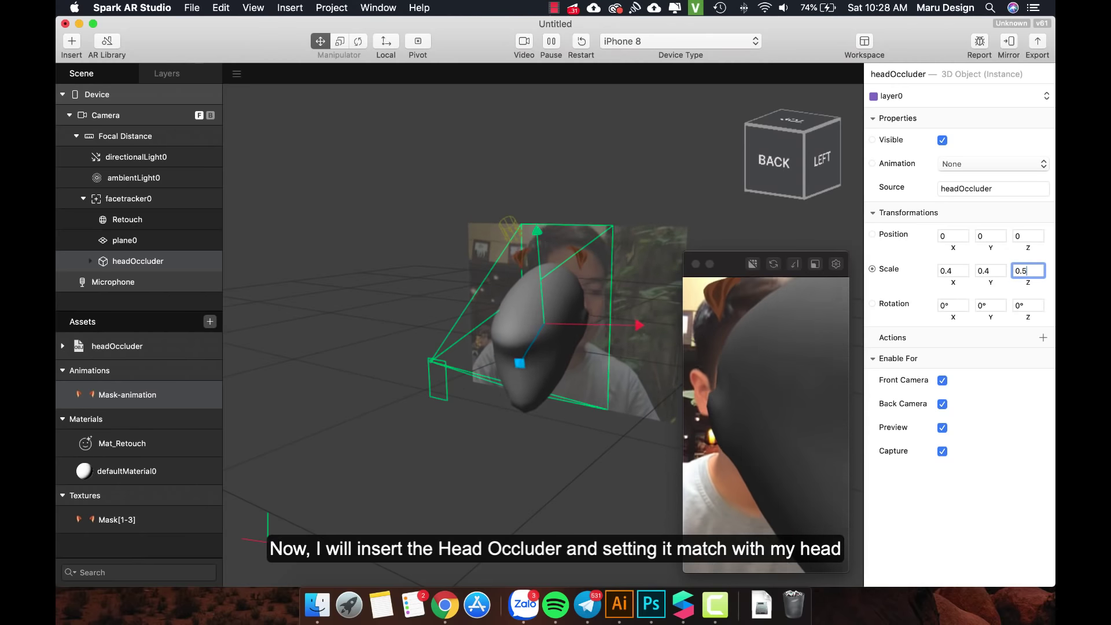
key("Return")
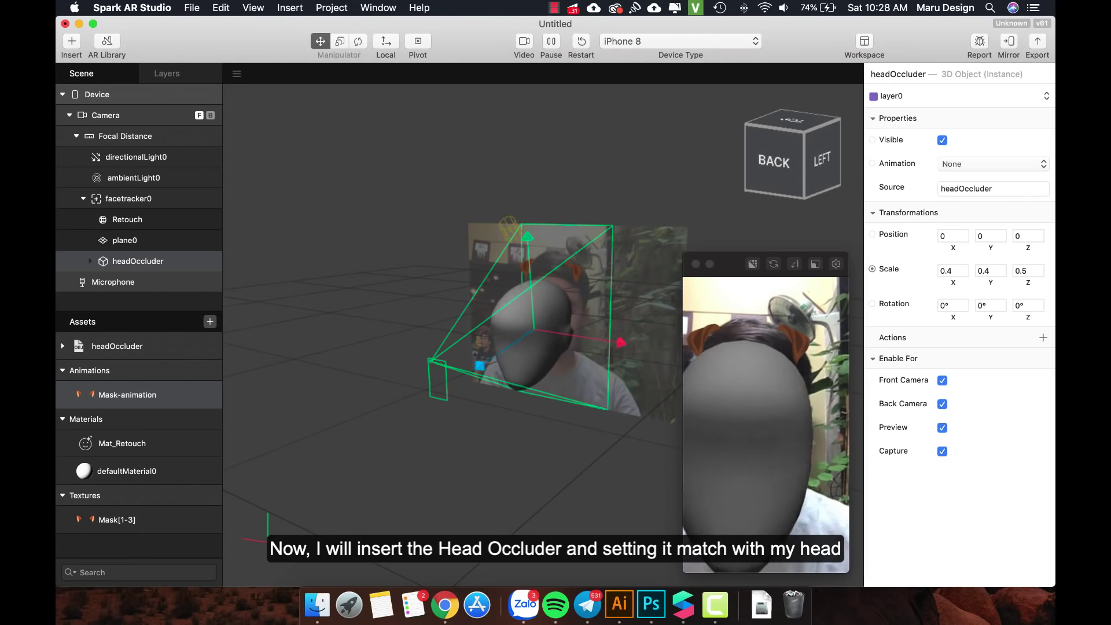
Set the head occluder's position to 3 on Y and -15 on Z
scroll(988, 240, "down", 1)
left_click(987, 236)
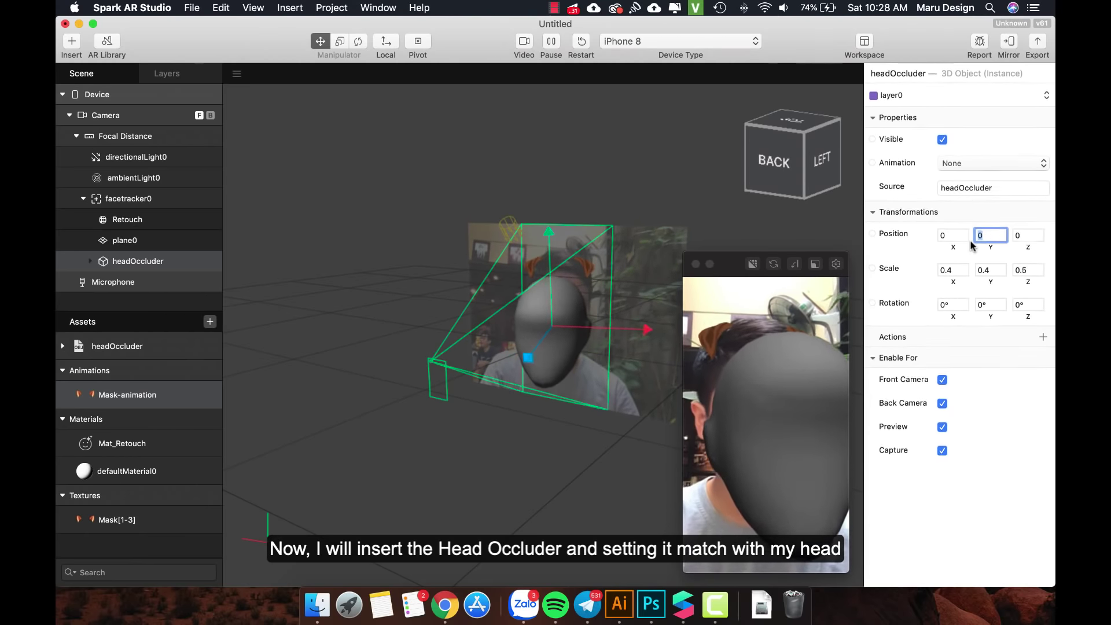
type("3")
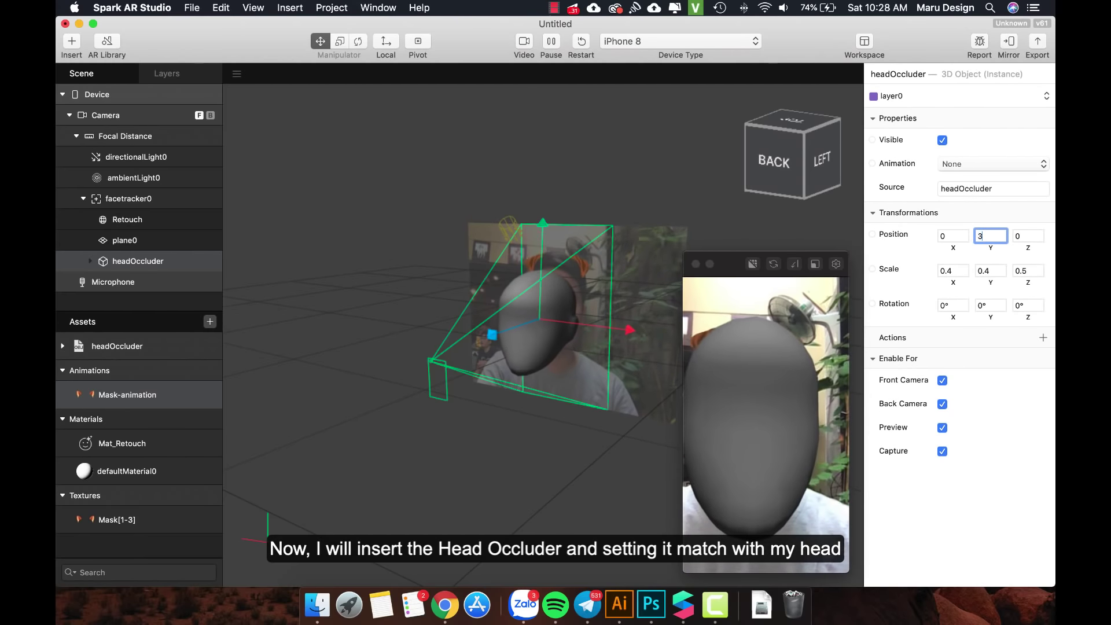
left_click(1028, 236)
type("-15")
key("Return")
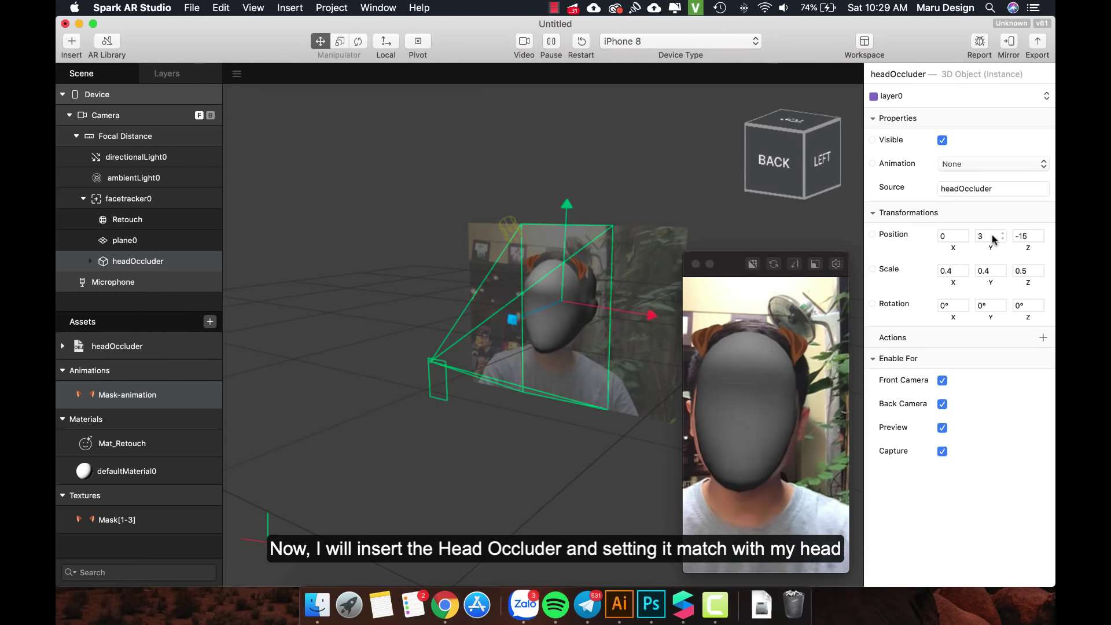
left_click(135, 240)
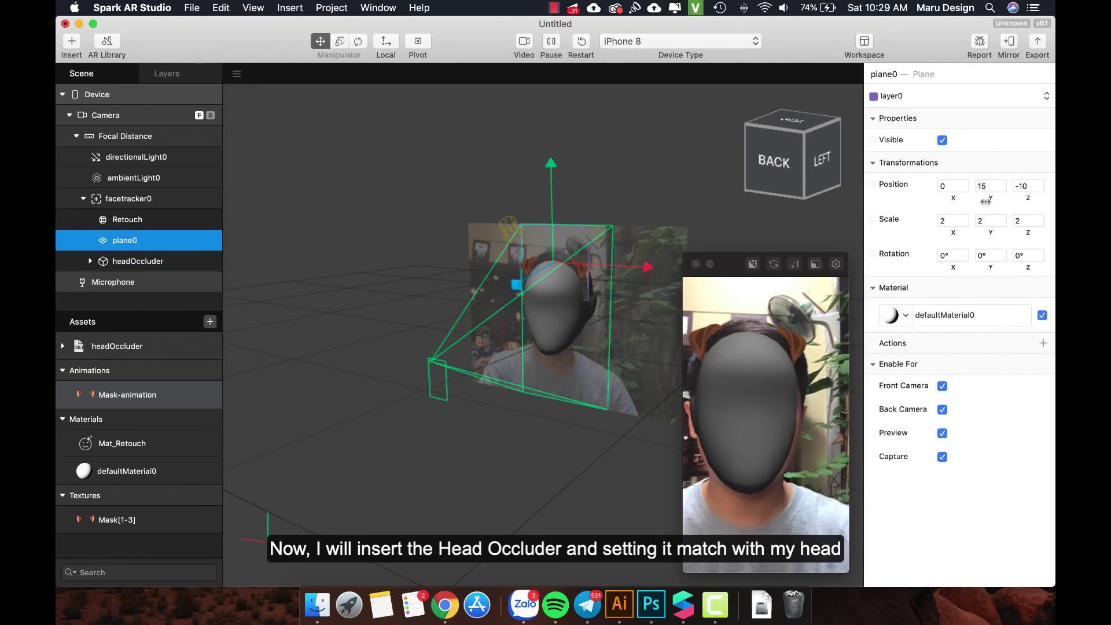
double_click(129, 240)
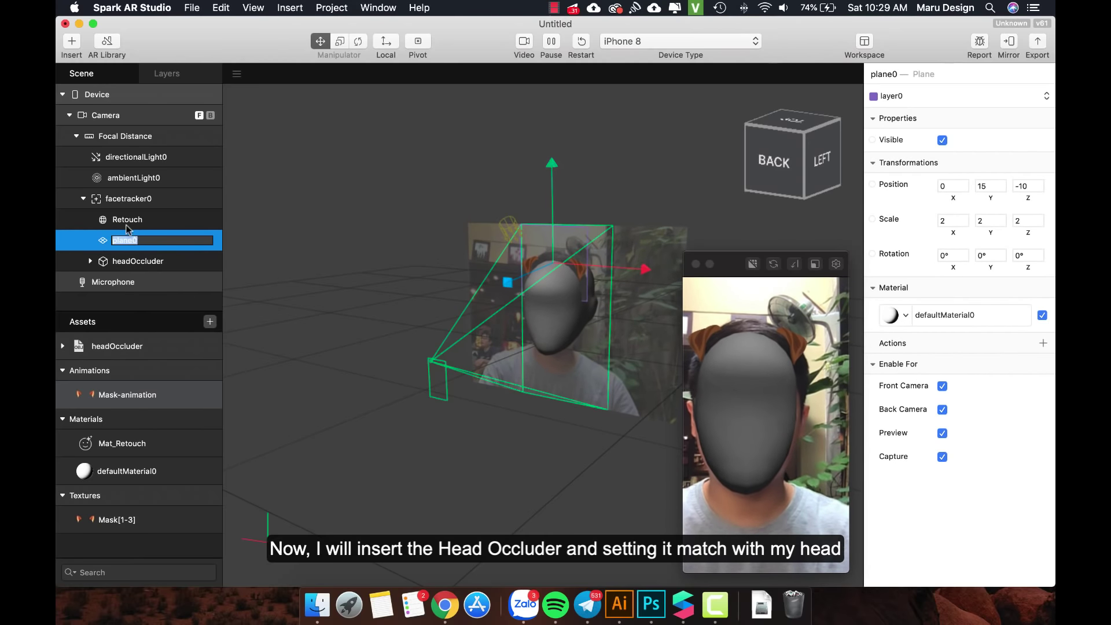
key("Return")
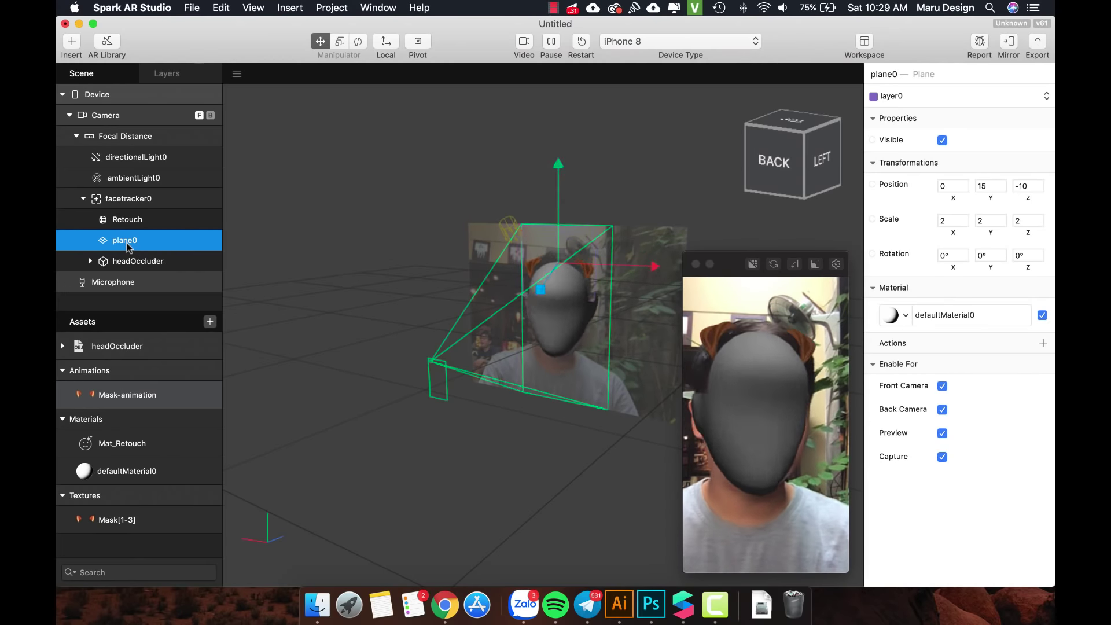
Raise the head occluder by setting its Y position to 5, keeping Z at -15
left_click(137, 262)
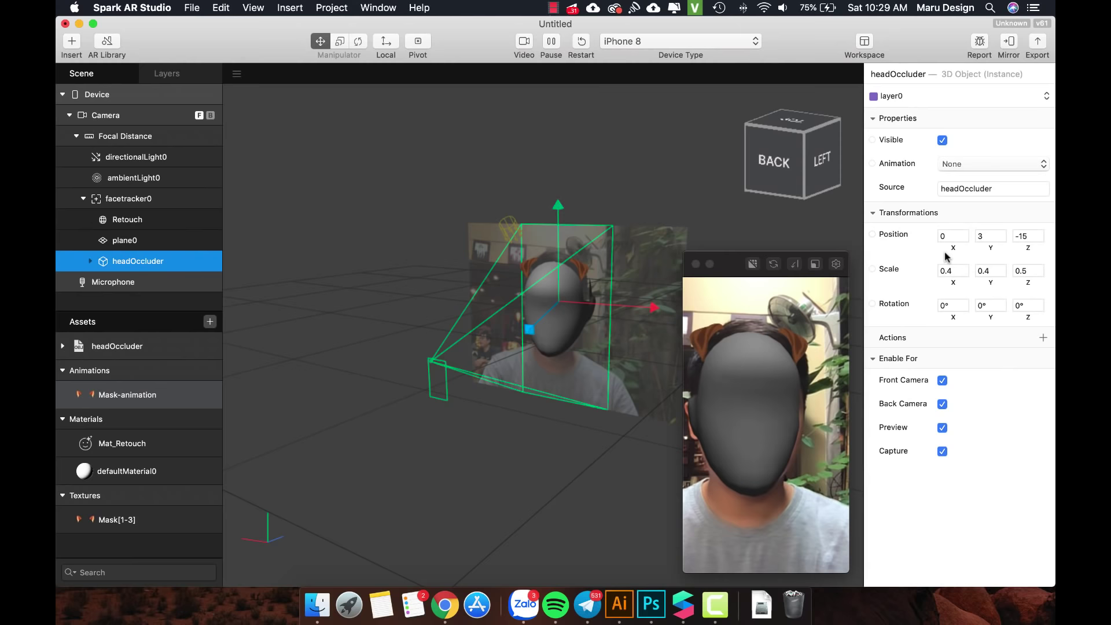
left_click(1029, 237)
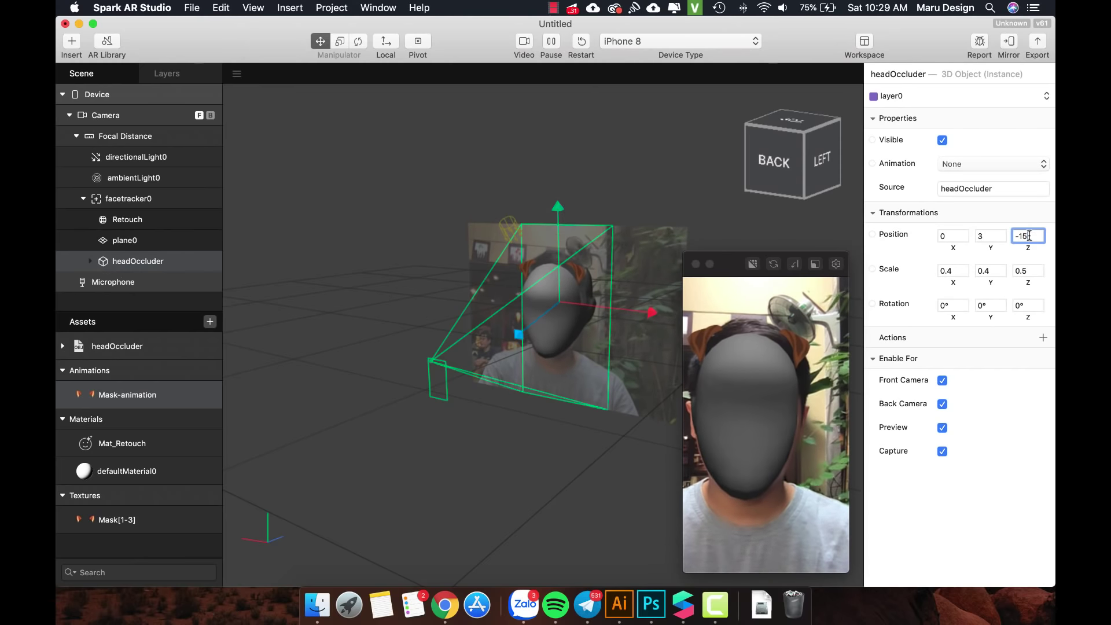
type("6")
key("Return")
key("super+z")
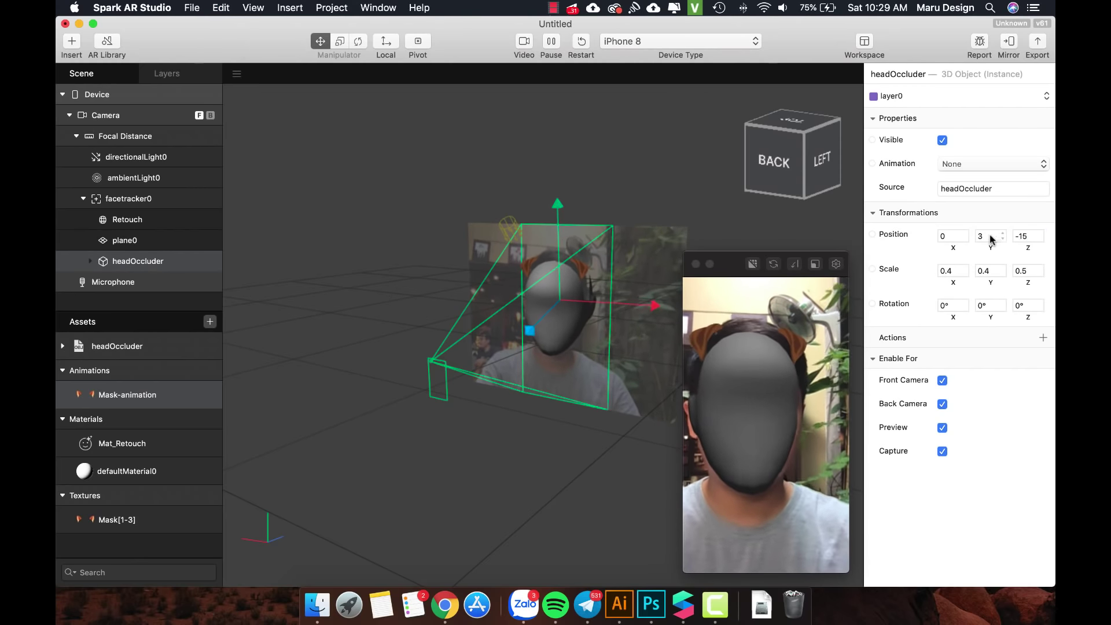
left_click(981, 236)
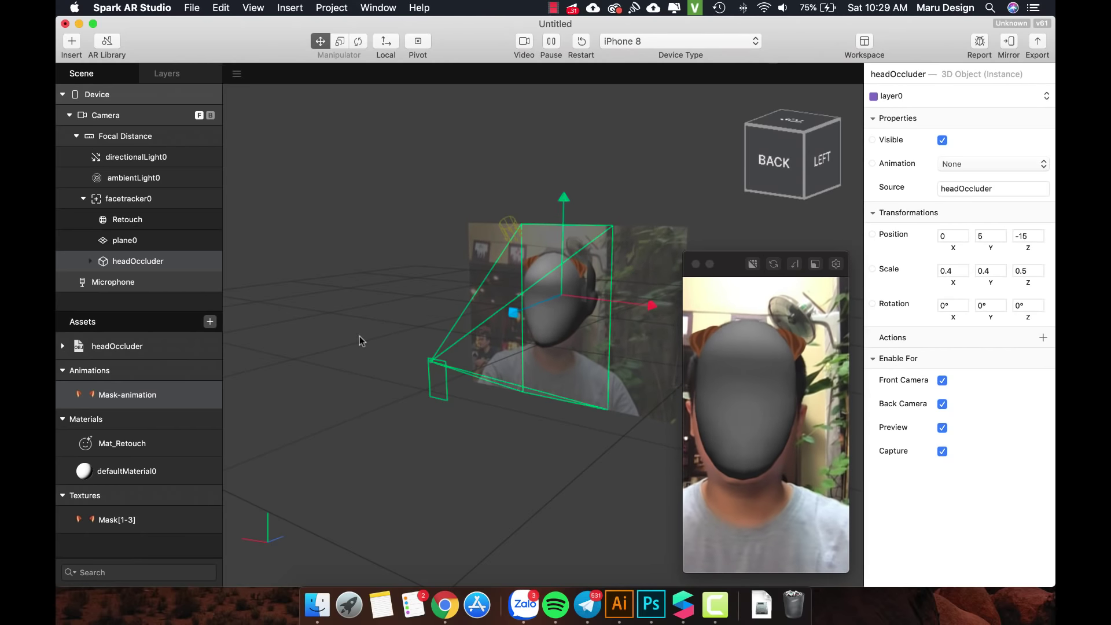
Lower the opacity of the headOccluder asset's DefaultMaterial to 1%
left_click(165, 262)
double_click(111, 261)
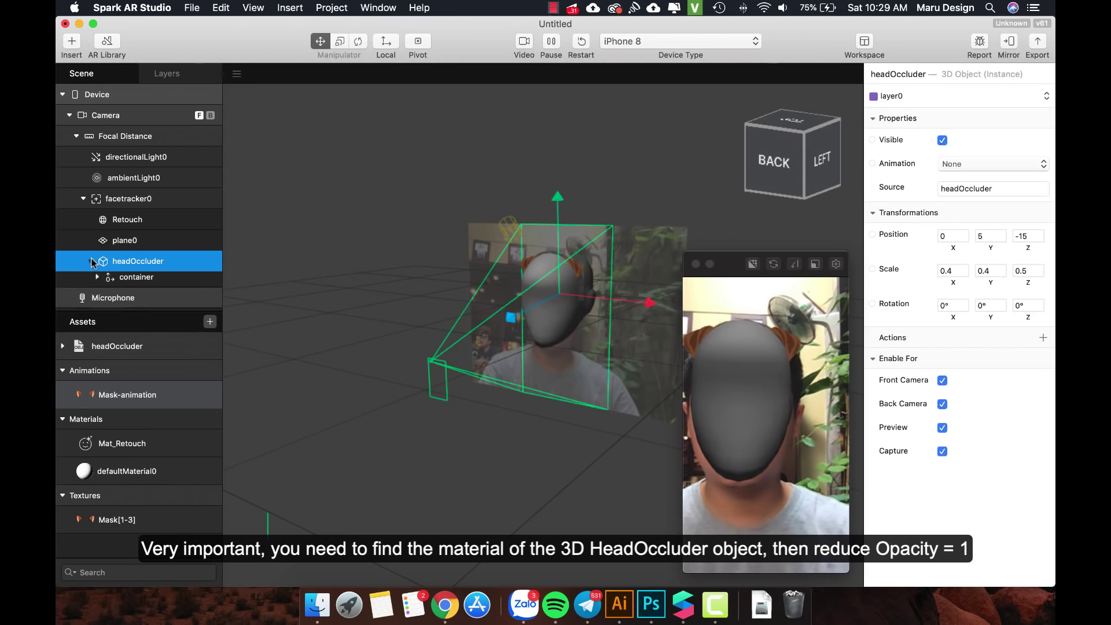
double_click(131, 266)
left_click(63, 346)
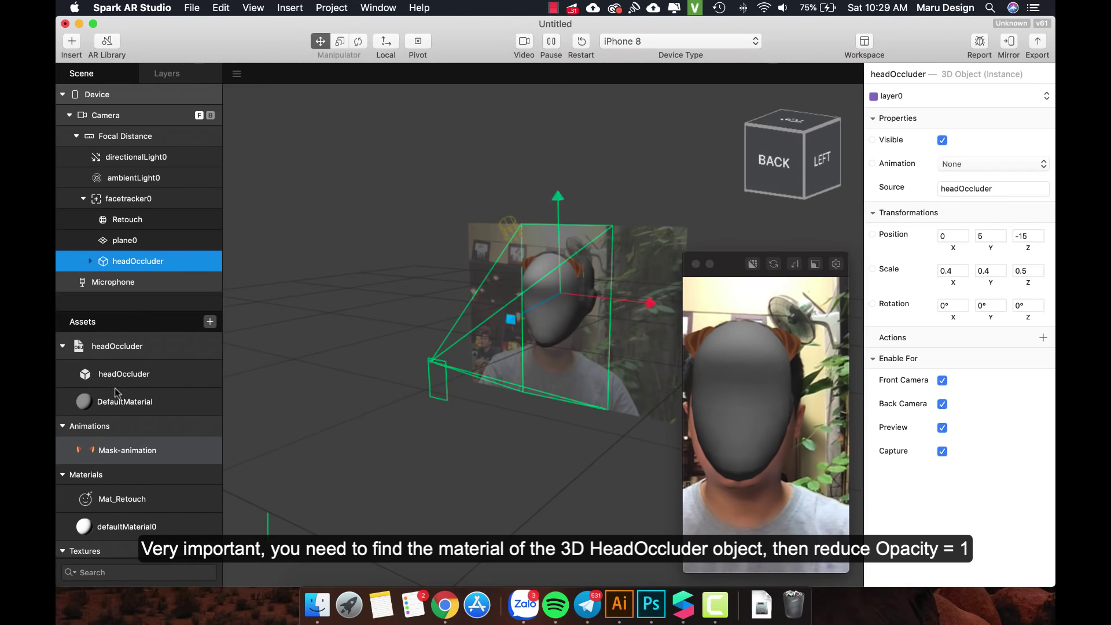
left_click(125, 404)
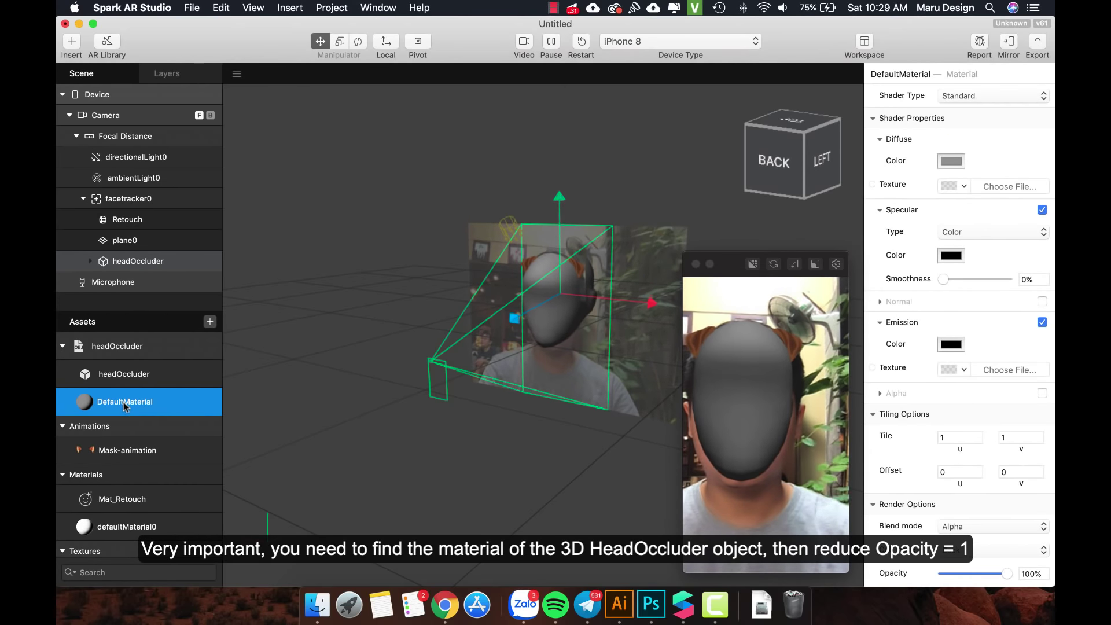
scroll(956, 387, "down", 3)
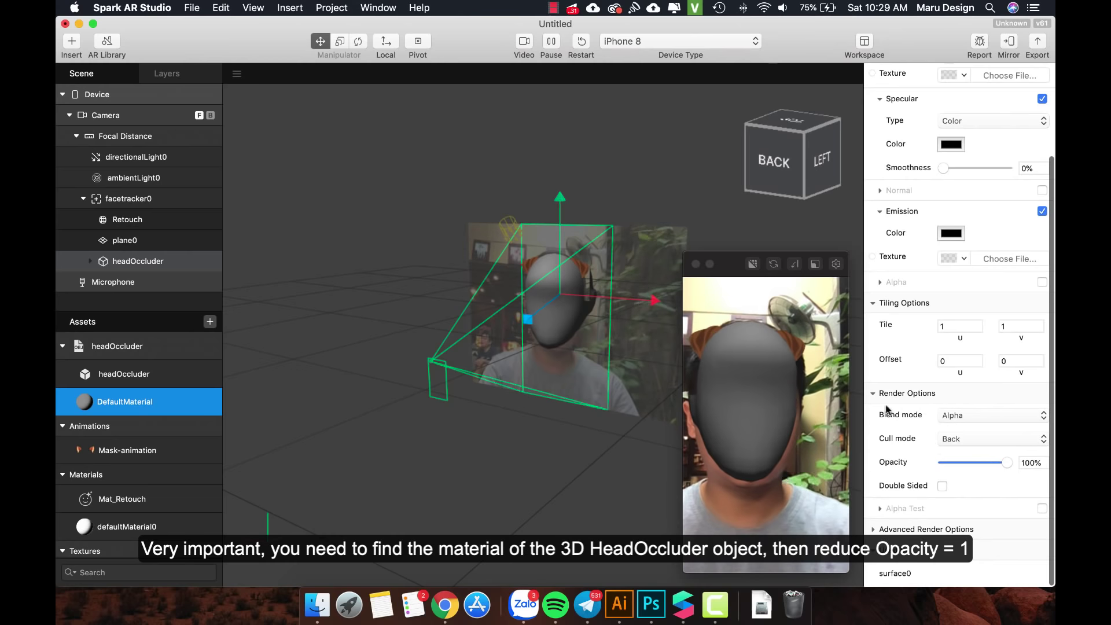
left_click_drag(952, 465, 940, 468)
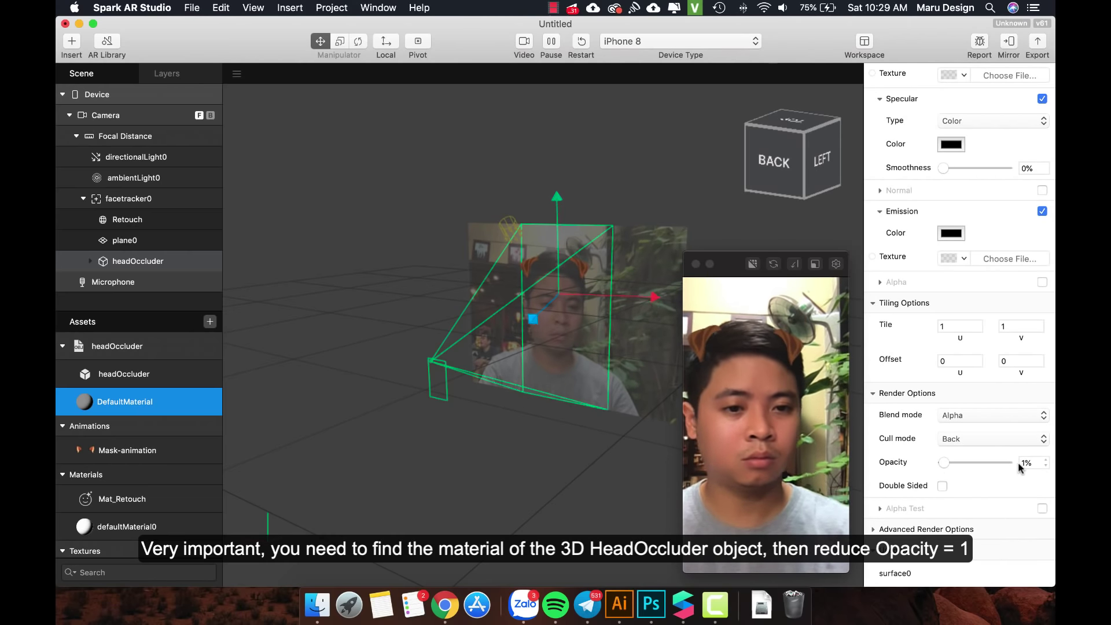
key("Return")
Move headOccluder above Retouch and plane0 so it is the first child of facetracker0
left_click(93, 263)
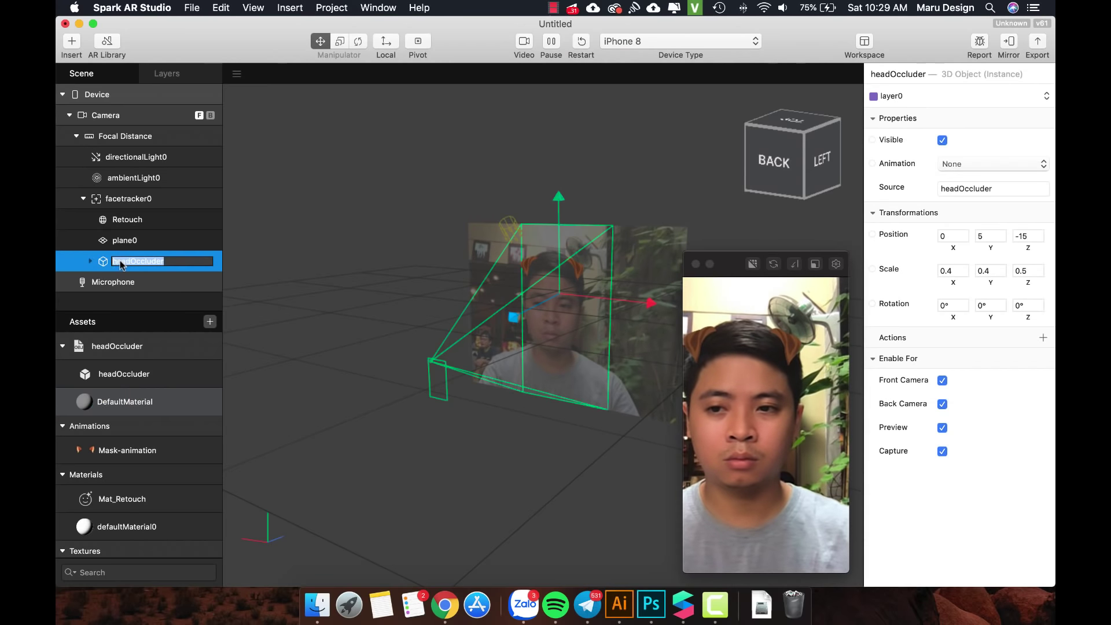
left_click(93, 263)
left_click_drag(93, 263, 114, 201)
left_click(90, 219)
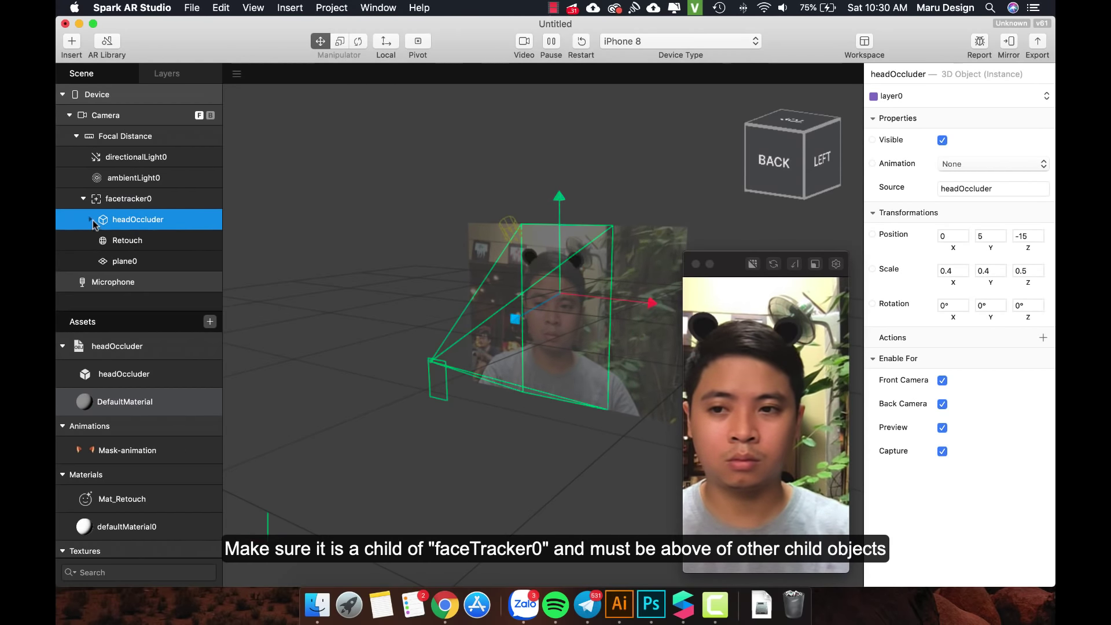
Set the Y position of plane0 to 13
left_click(130, 261)
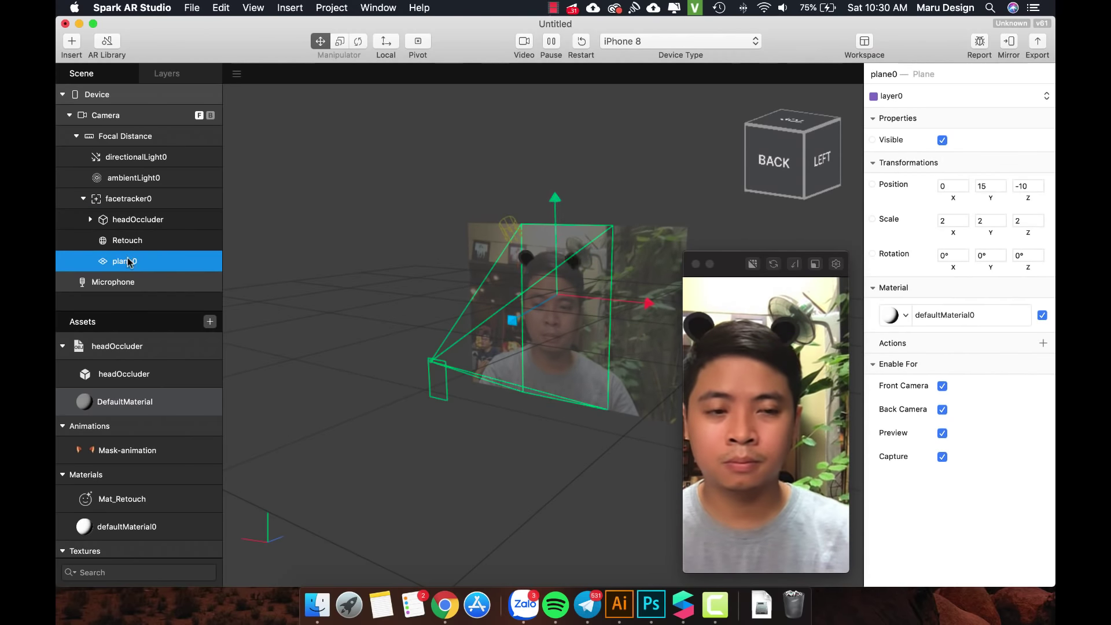
left_click(975, 186)
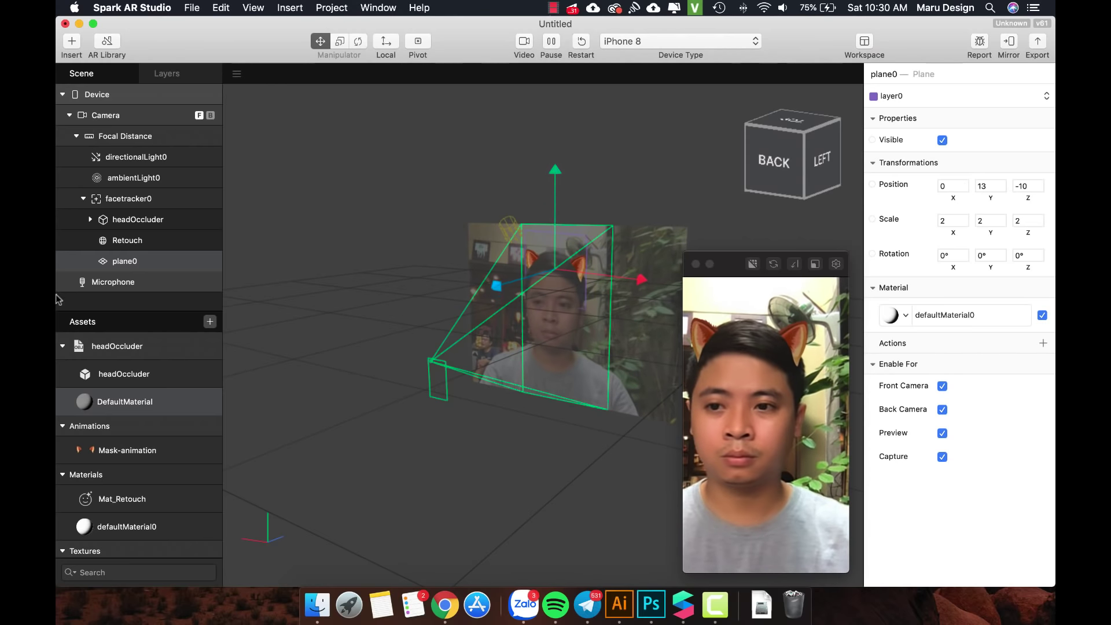
Collapse facetracker0 in the scene and the headOccluder, Animations, Materials and Textures groups in the assets
left_click(84, 199)
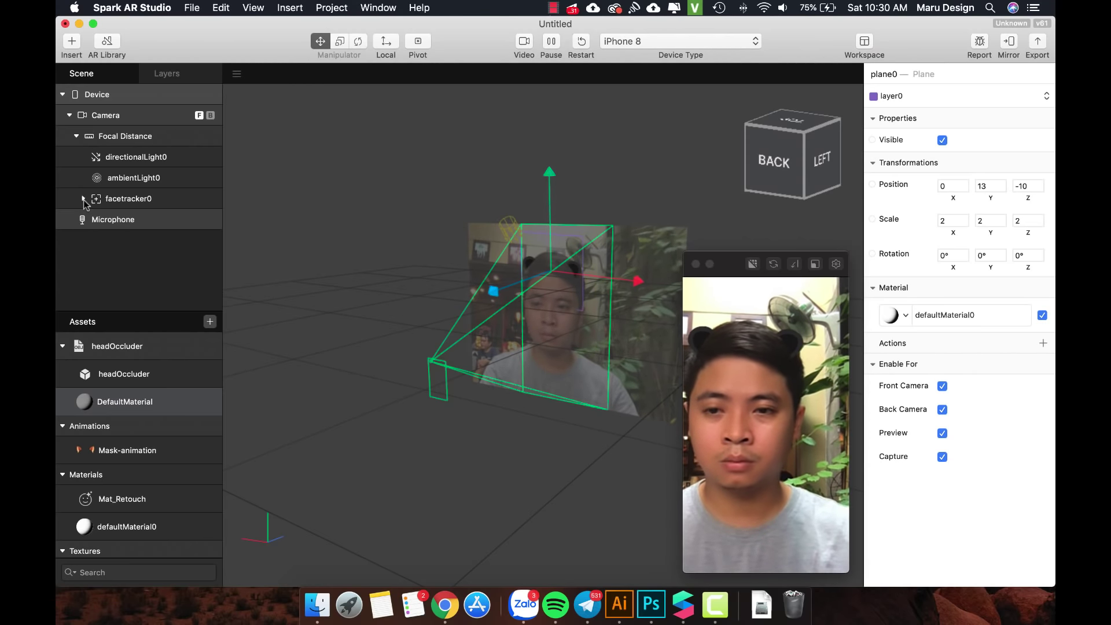
left_click(118, 199)
left_click(63, 426)
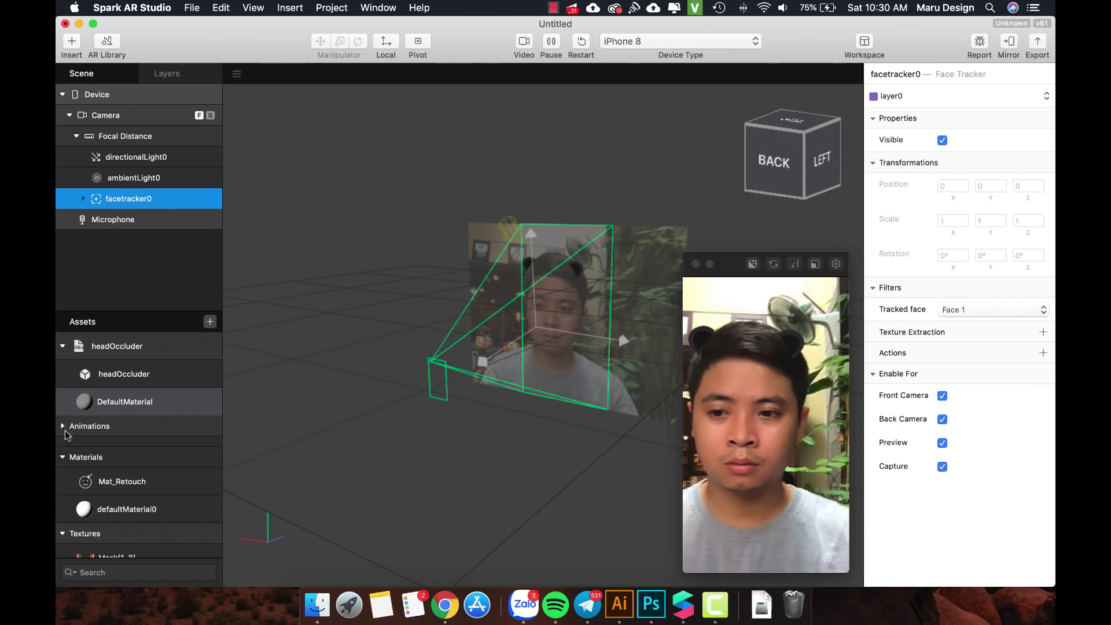
left_click(62, 447)
left_click(63, 468)
left_click(62, 346)
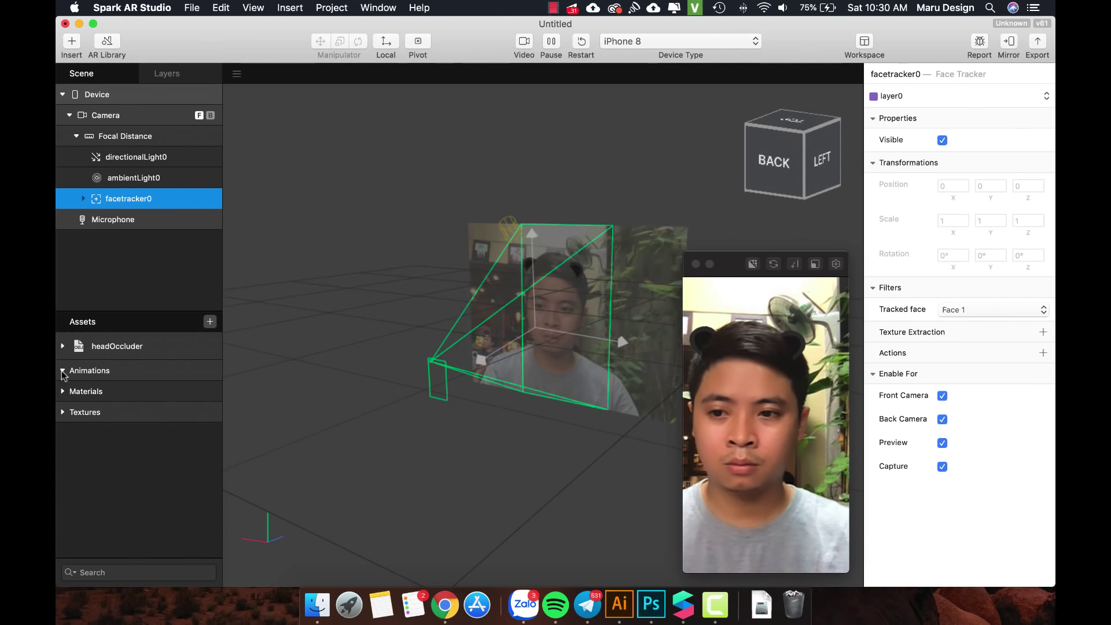
Turn off looping for Mask-animation and set its frame rate to 25 FPS
left_click(63, 370)
left_click(128, 395)
left_click(942, 189)
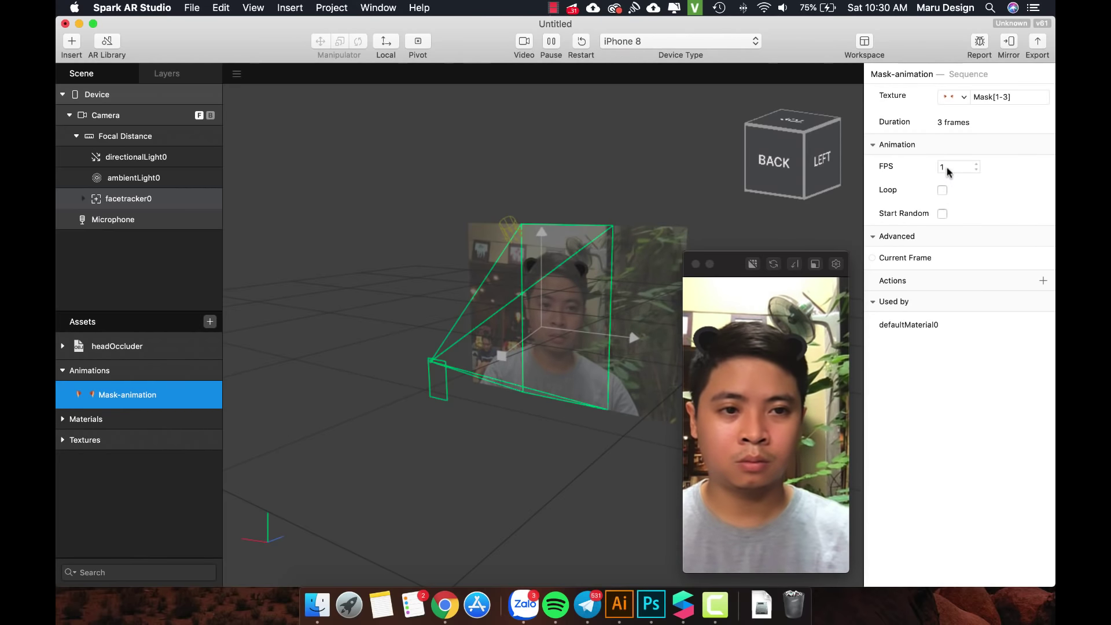
left_click(942, 166)
type("25")
key("Return")
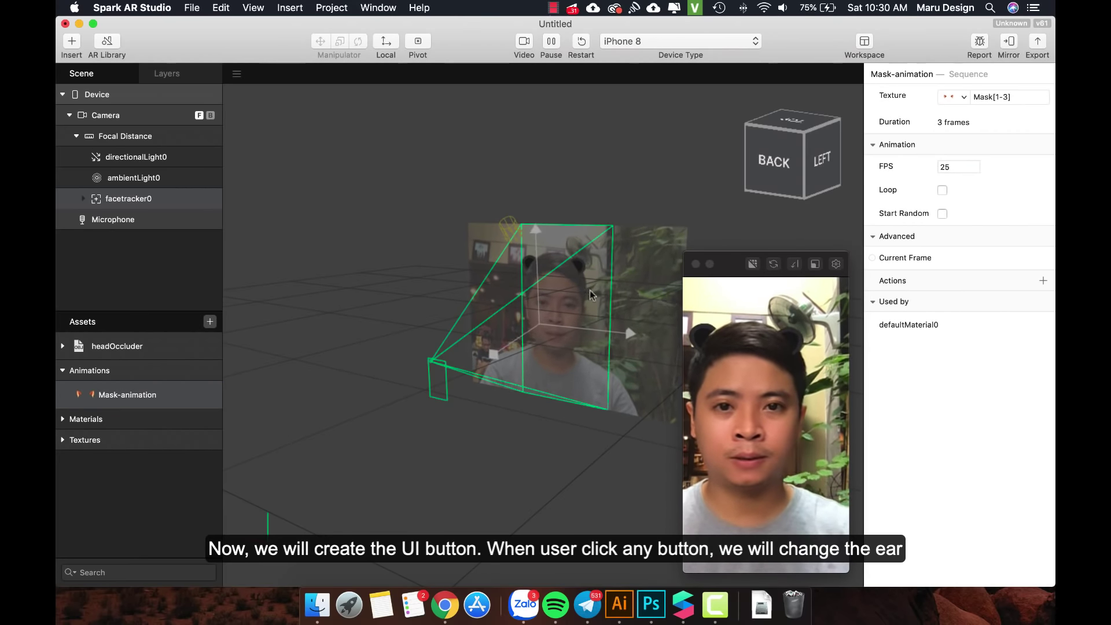
Examine the button images 01.png, 02.png and 03.png in Mask-Demo's UI Pattern folder in Finder, and close the window
left_click(317, 604)
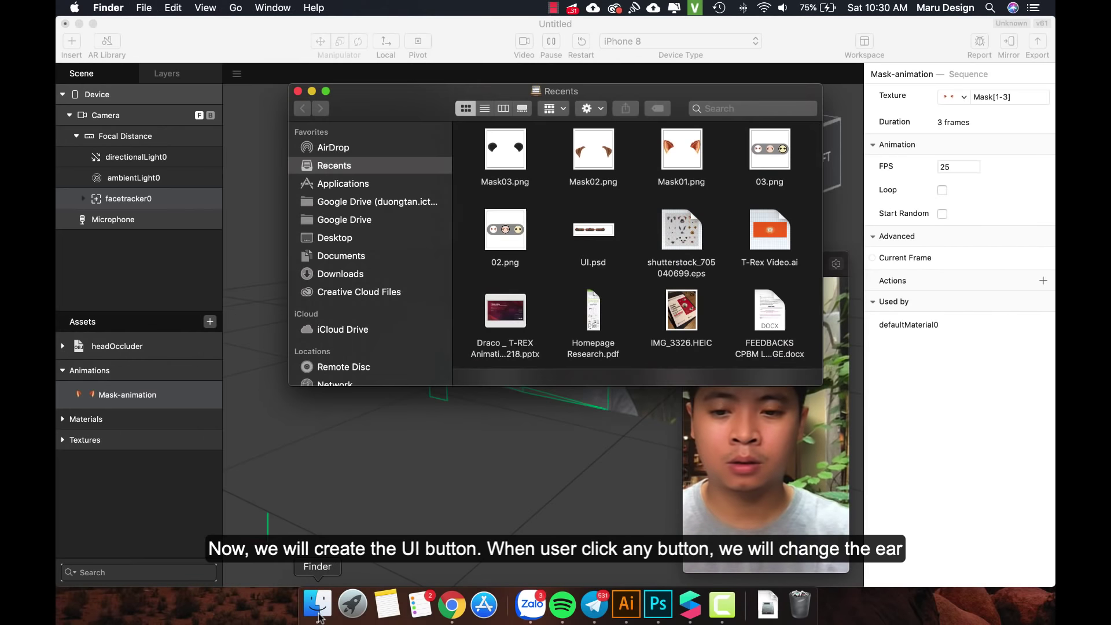
left_click(340, 238)
double_click(571, 291)
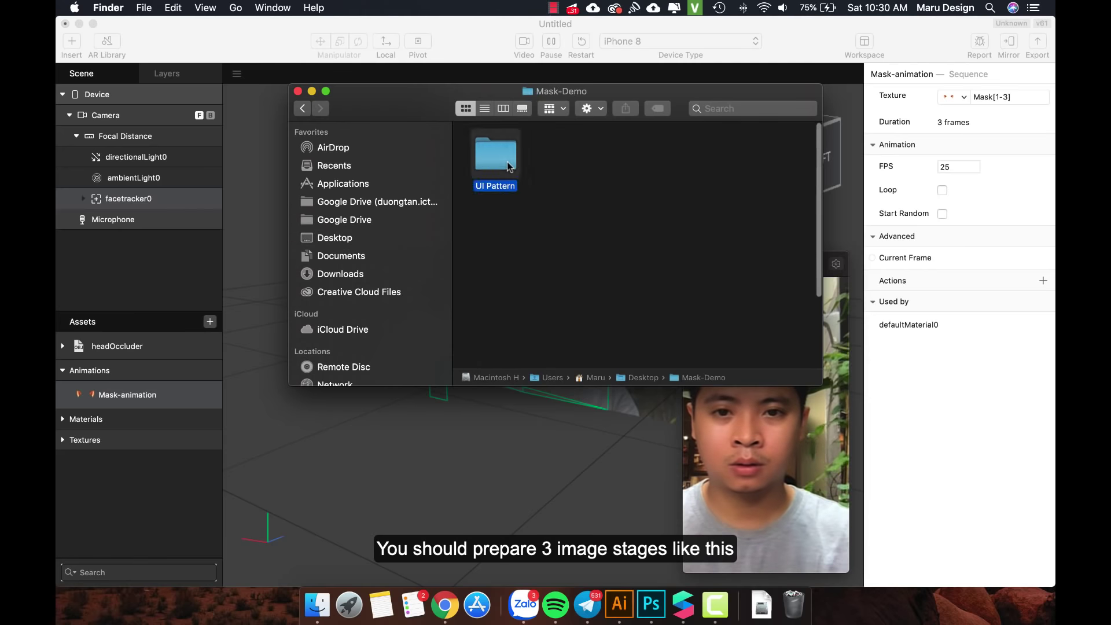
double_click(505, 162)
left_click(502, 159)
key("space")
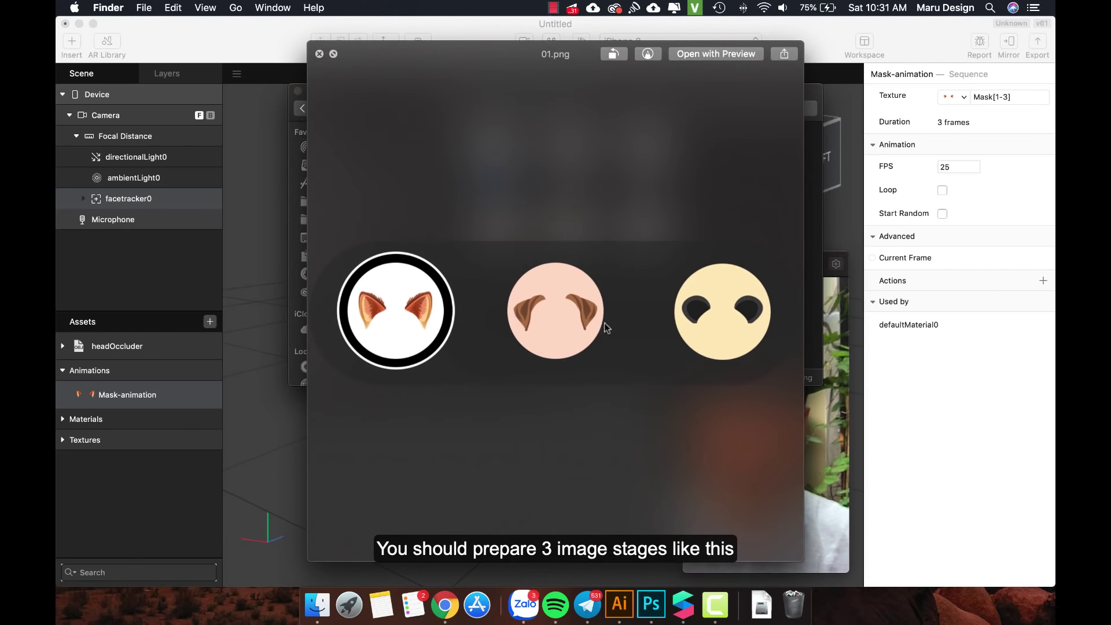
key("space")
left_click(571, 149)
key("space")
key("space")
left_click(642, 152)
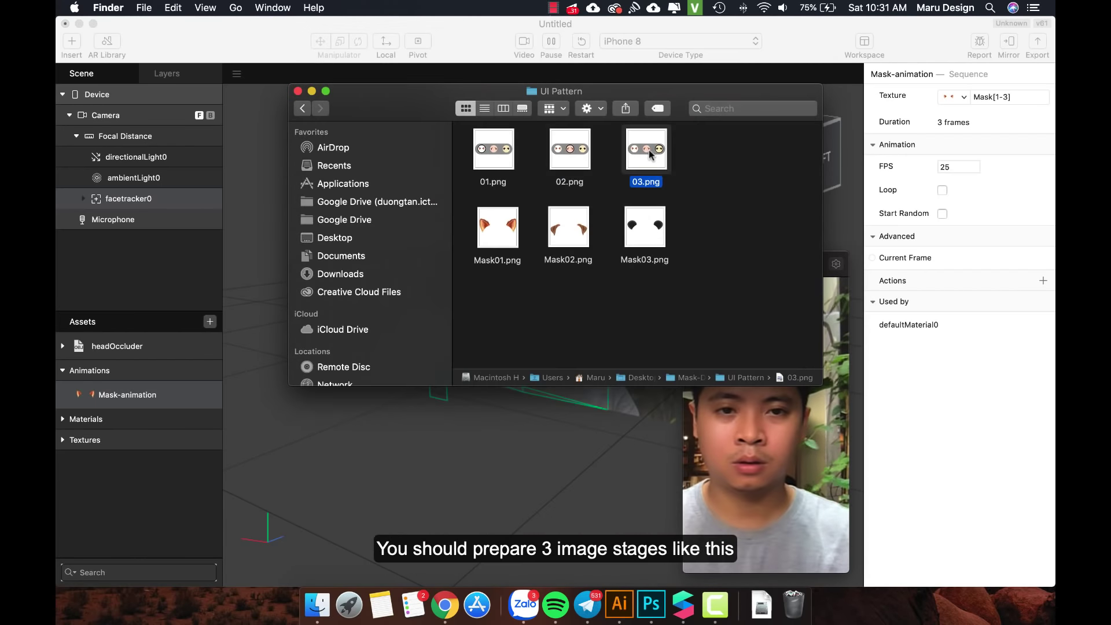
key("space")
key("space")
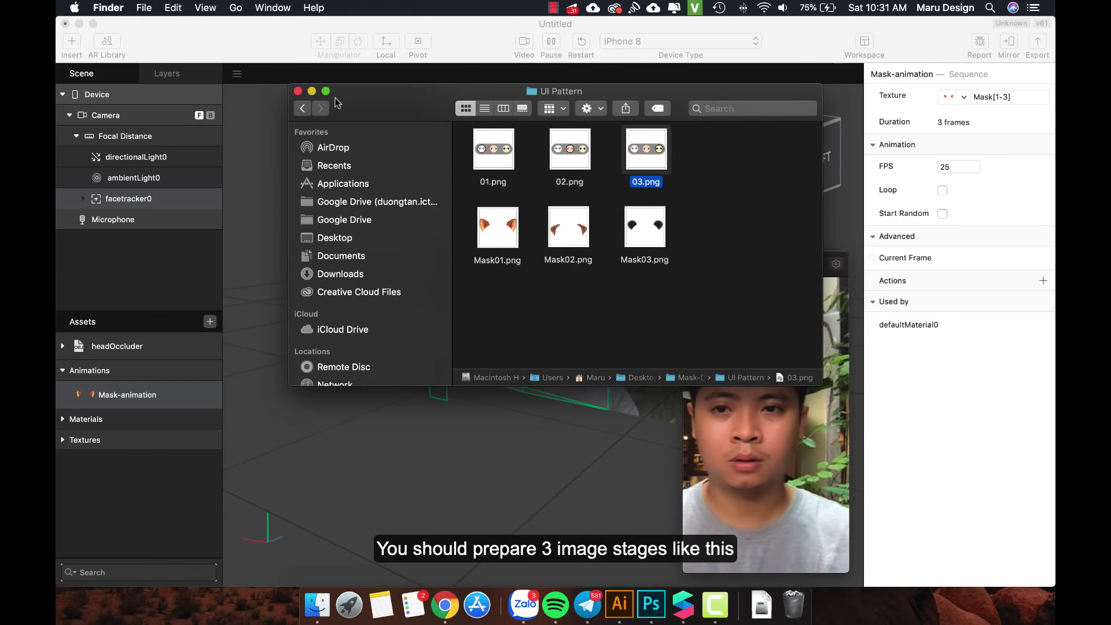
left_click(298, 92)
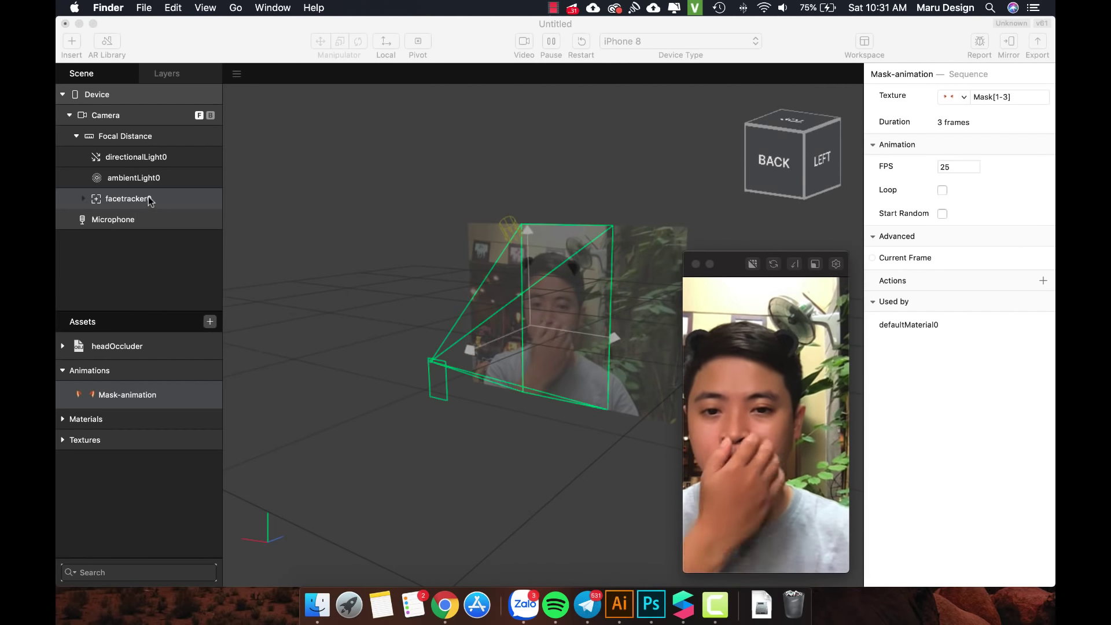
Insert a 2D rectangle into the scene and name it UI
left_click(70, 41)
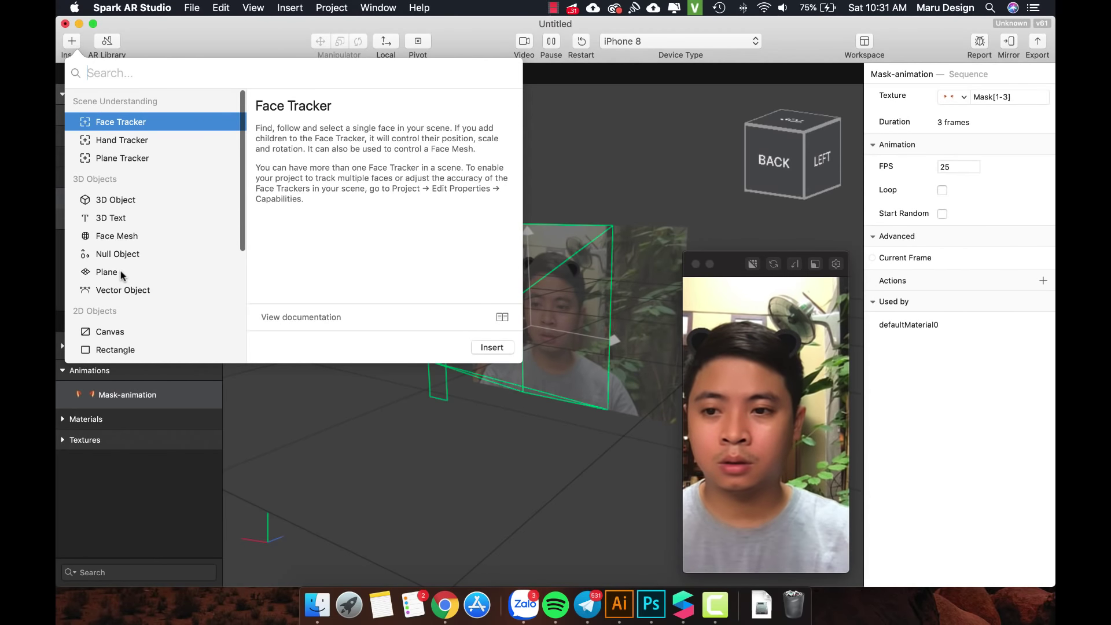
scroll(120, 266, "down", 4)
left_click(134, 273)
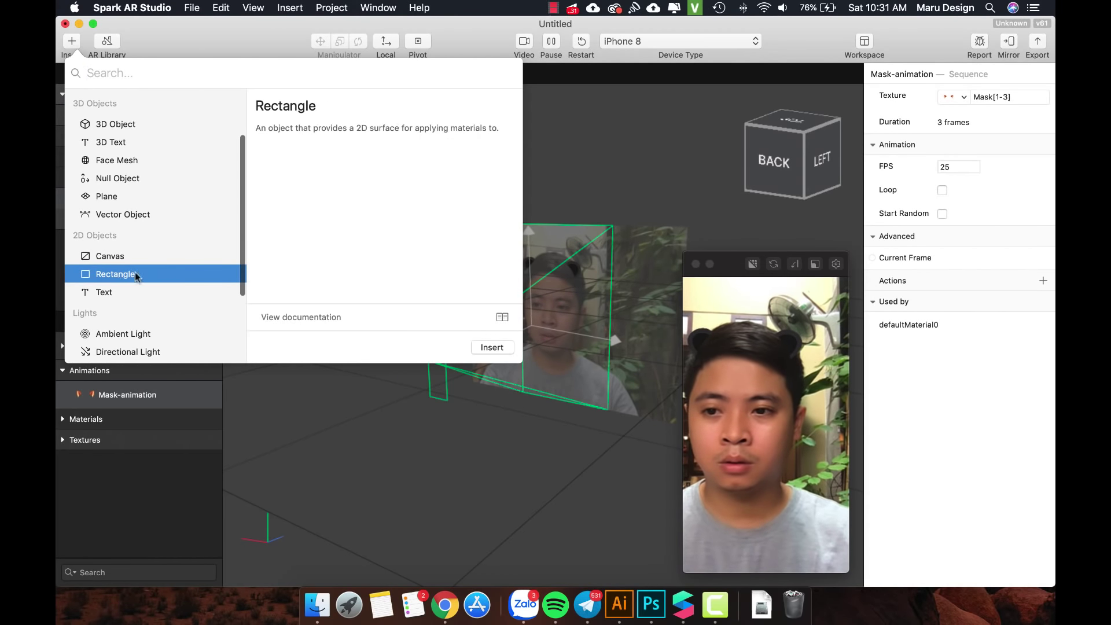
left_click(491, 346)
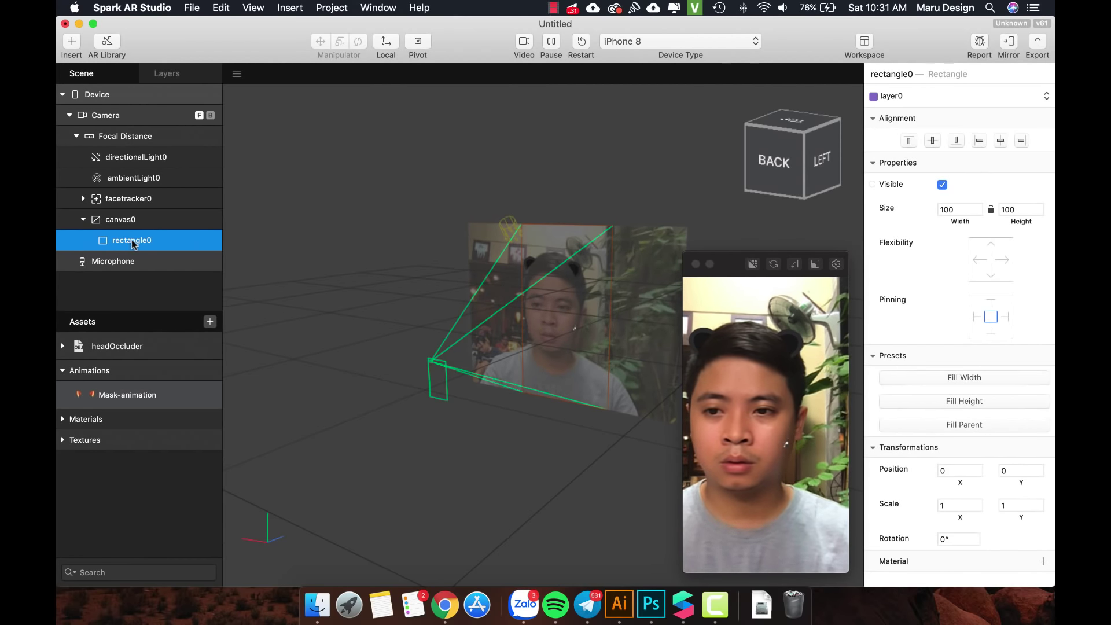
type("UI")
key("Return")
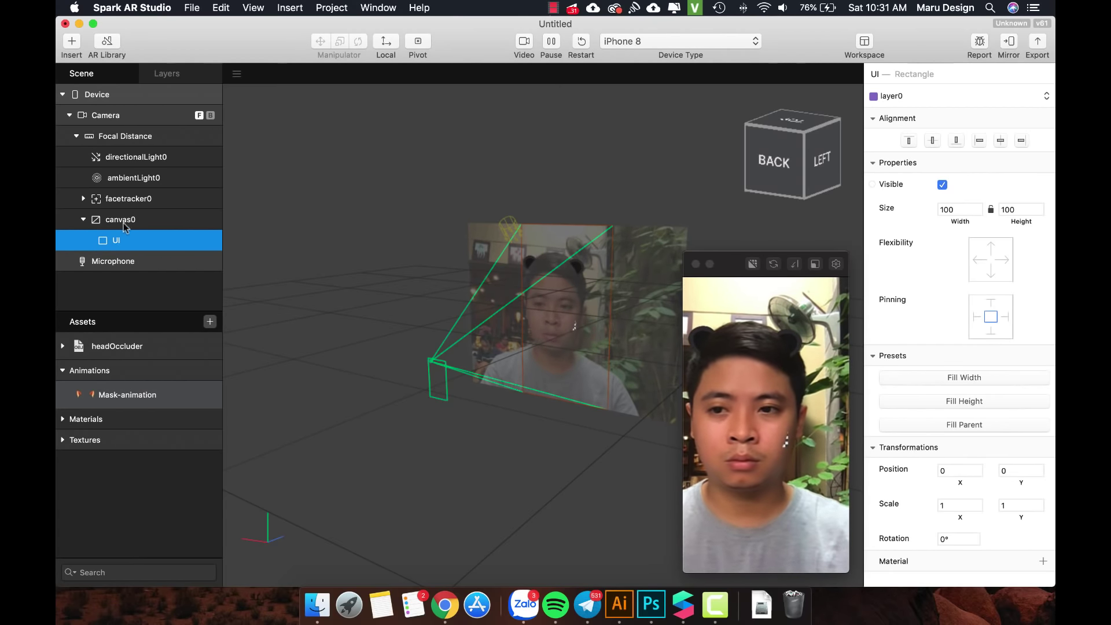
Make the UI rectangle fill its parent canvas
left_click(155, 224)
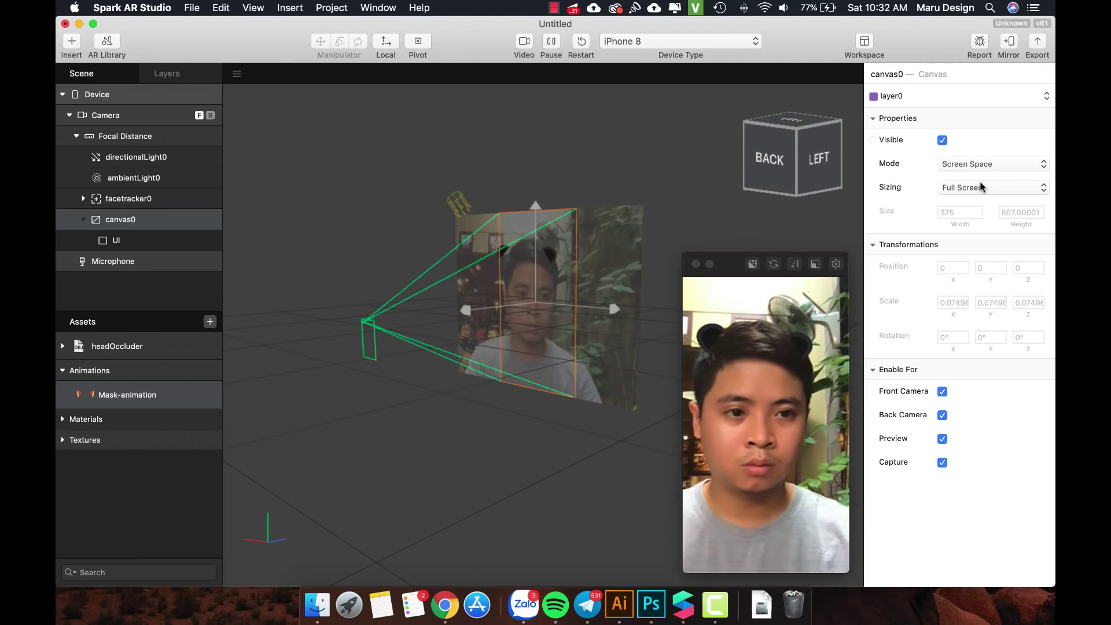
left_click(119, 241)
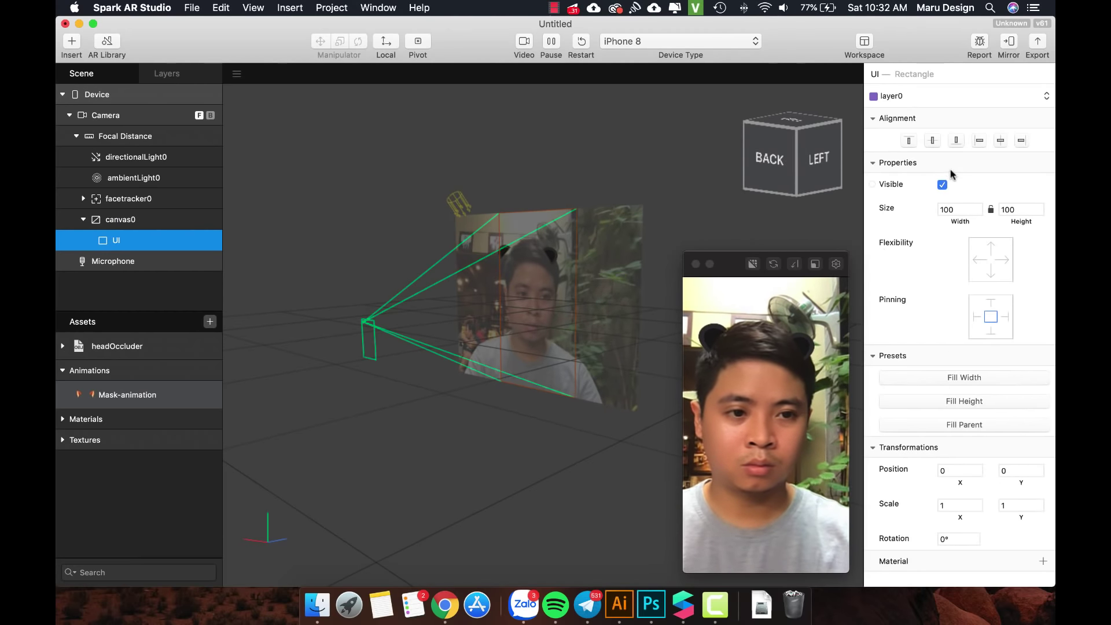
left_click(964, 425)
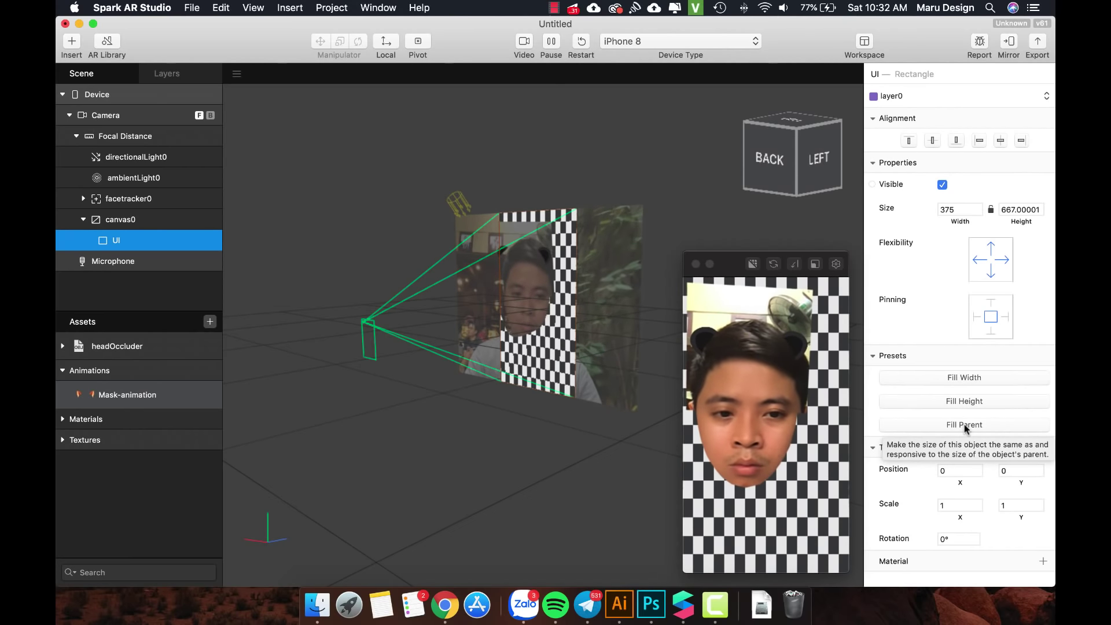
Switch canvas0 to World Space mode and set its Z position to 40, close to the camera
left_click(137, 219)
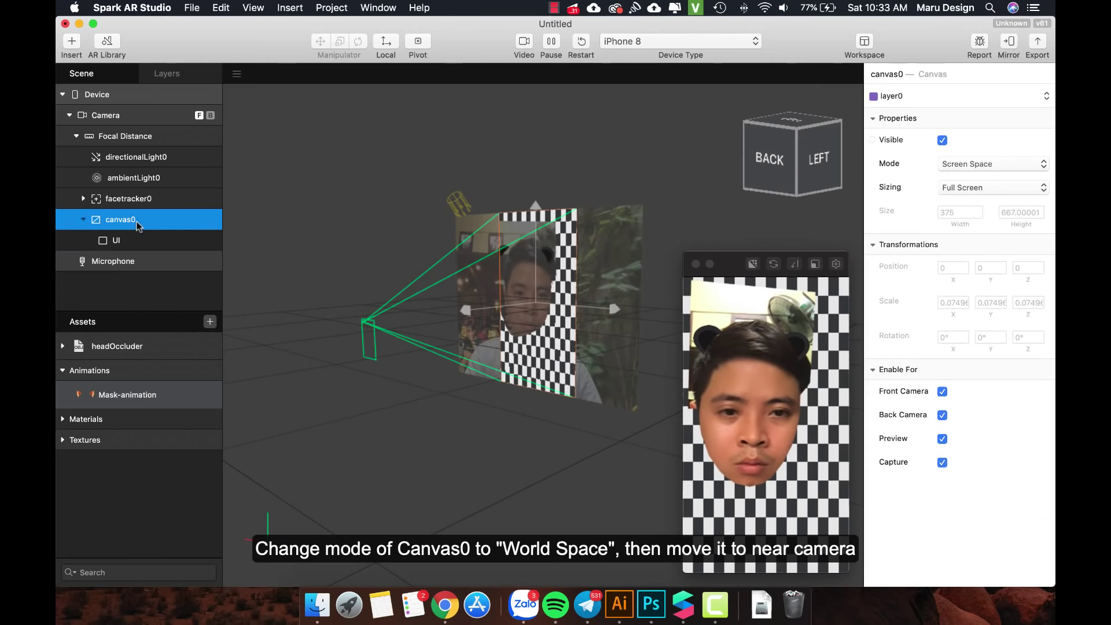
left_click(970, 168)
left_click(969, 174)
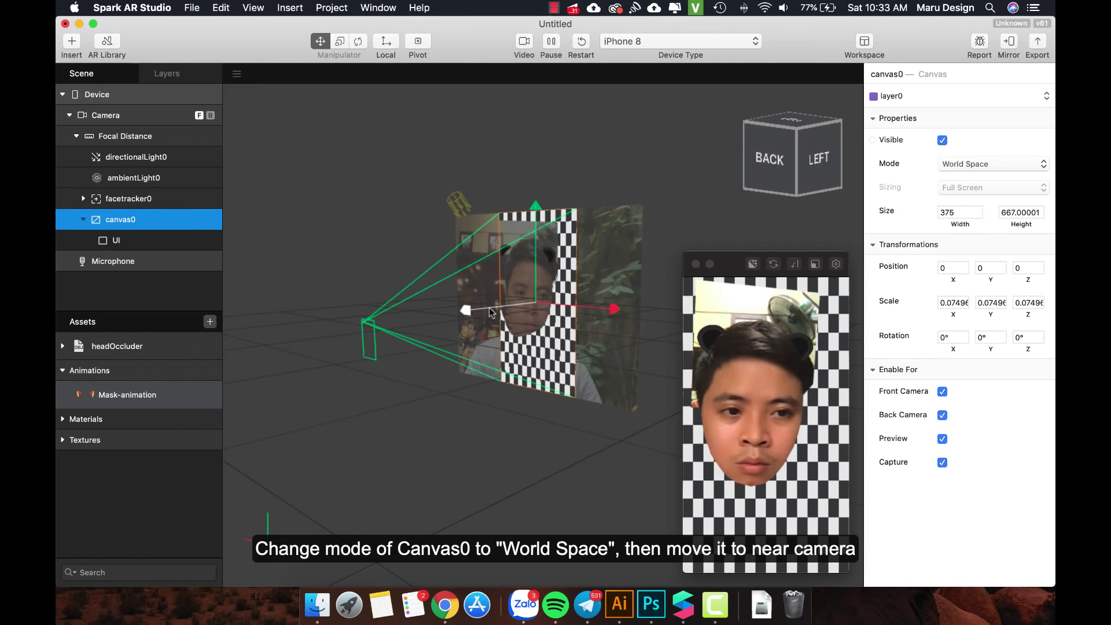
left_click(1016, 267)
type("40")
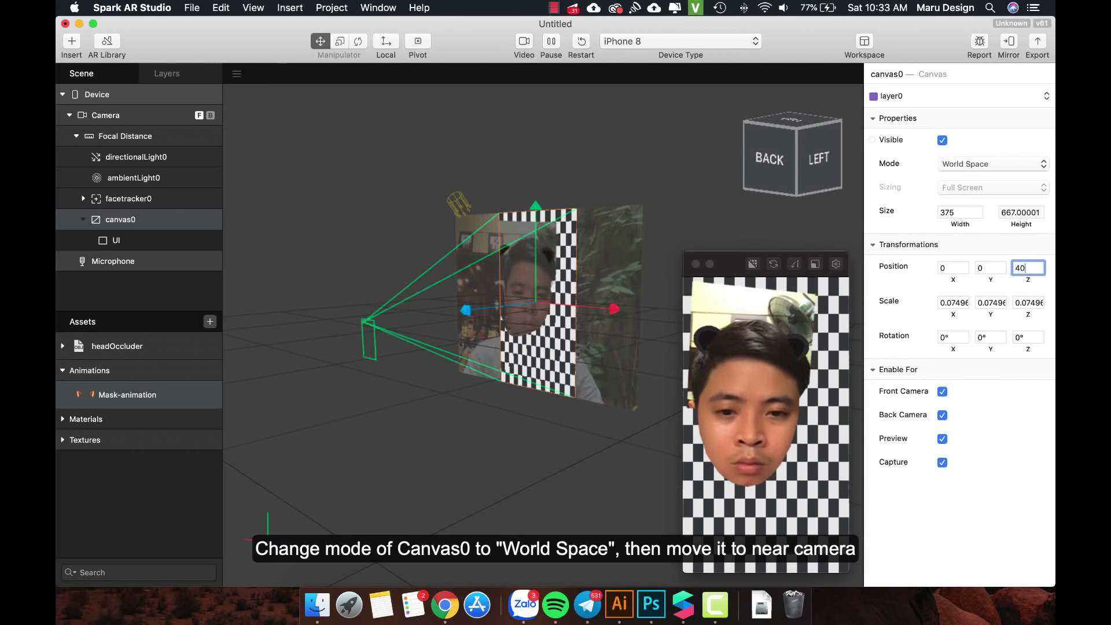
key("Return")
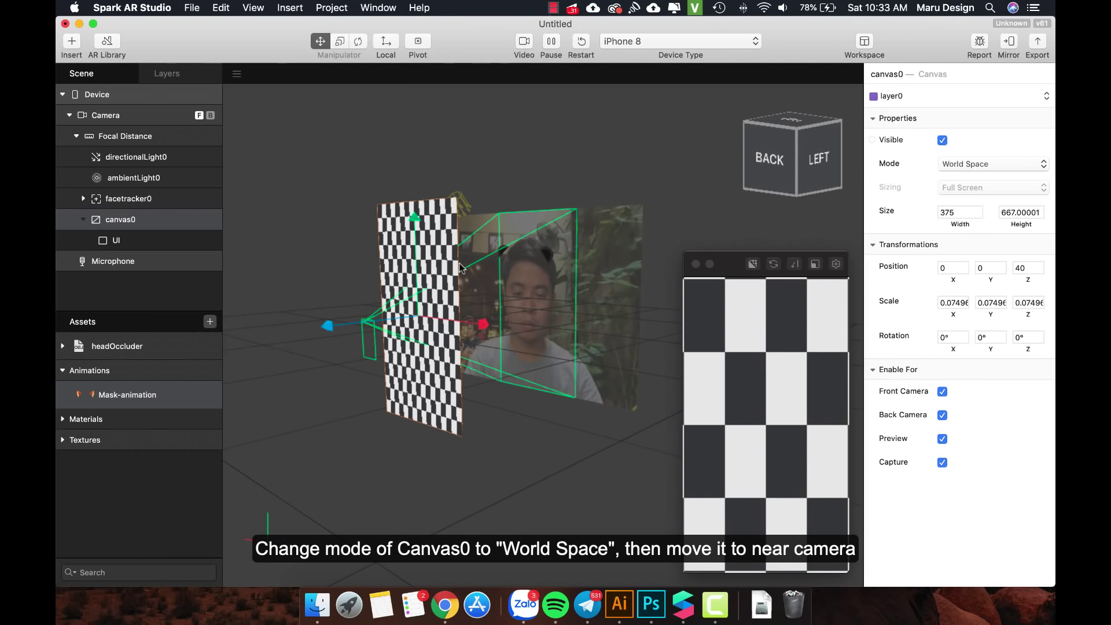
Set canvas0's width and height to 200
left_click(959, 213)
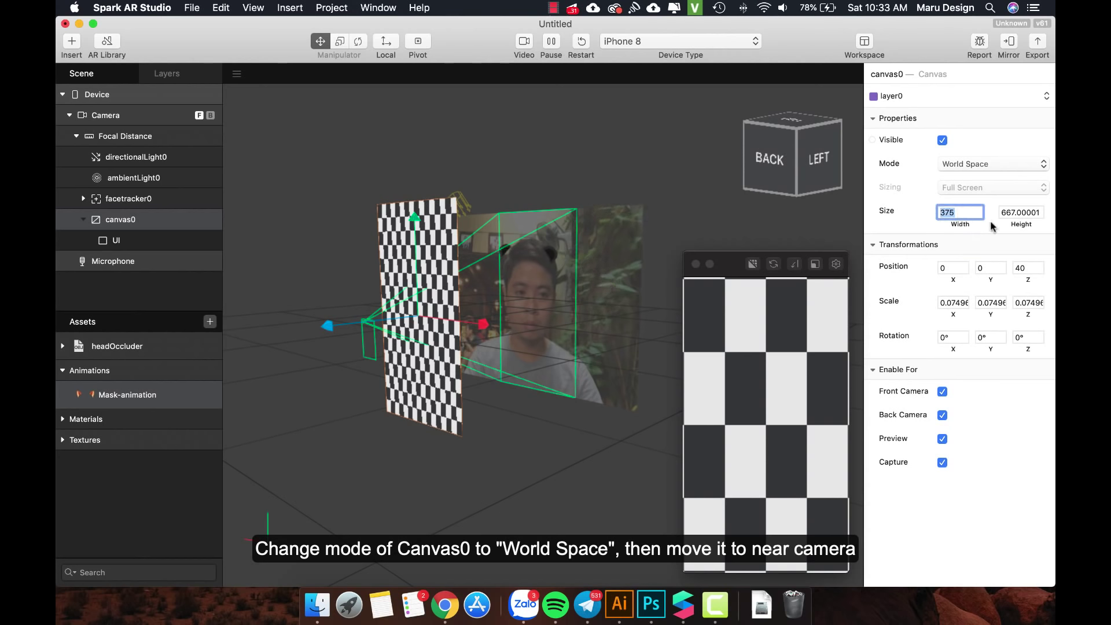
type("200")
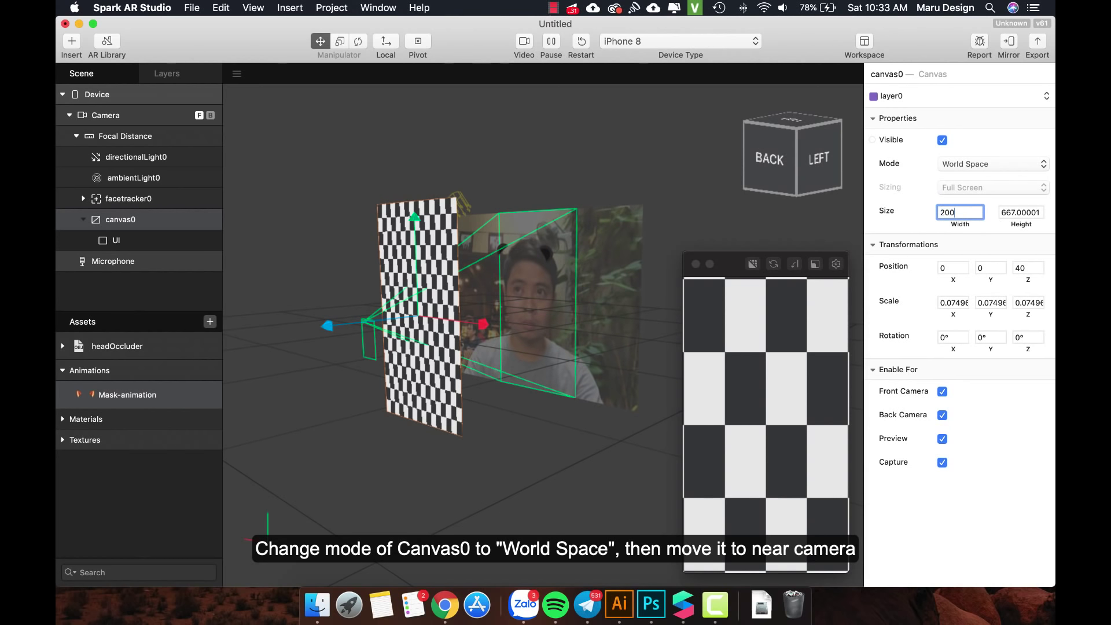
key("Tab")
type("200")
key("Return")
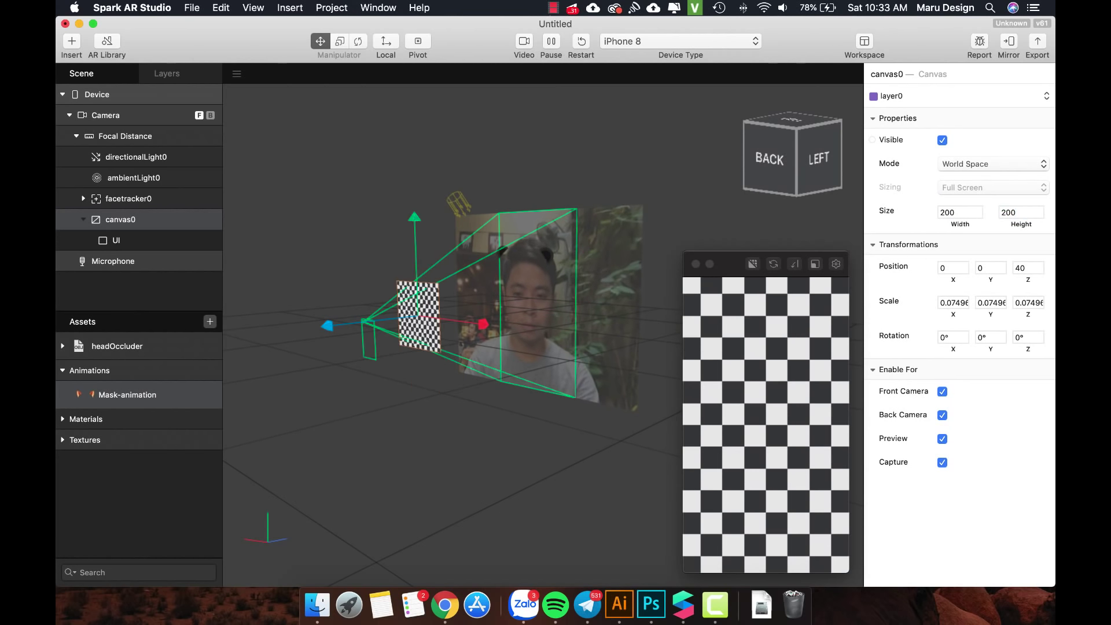
Reduce canvas0's width and height to 100 each
left_click(959, 212)
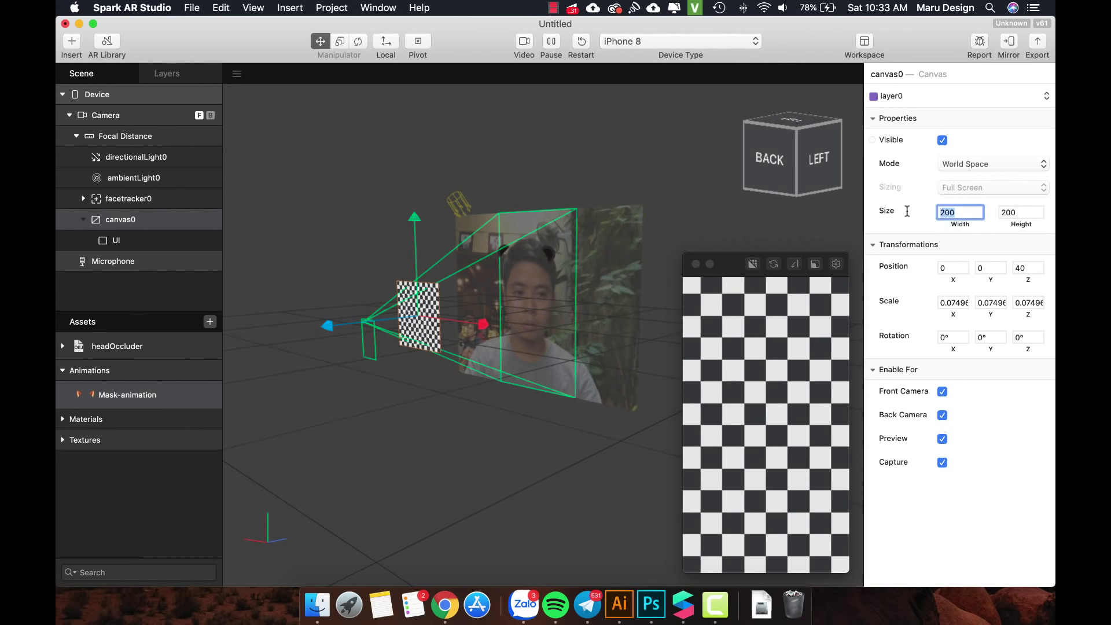
type("100")
key("Tab")
type("100")
key("Return")
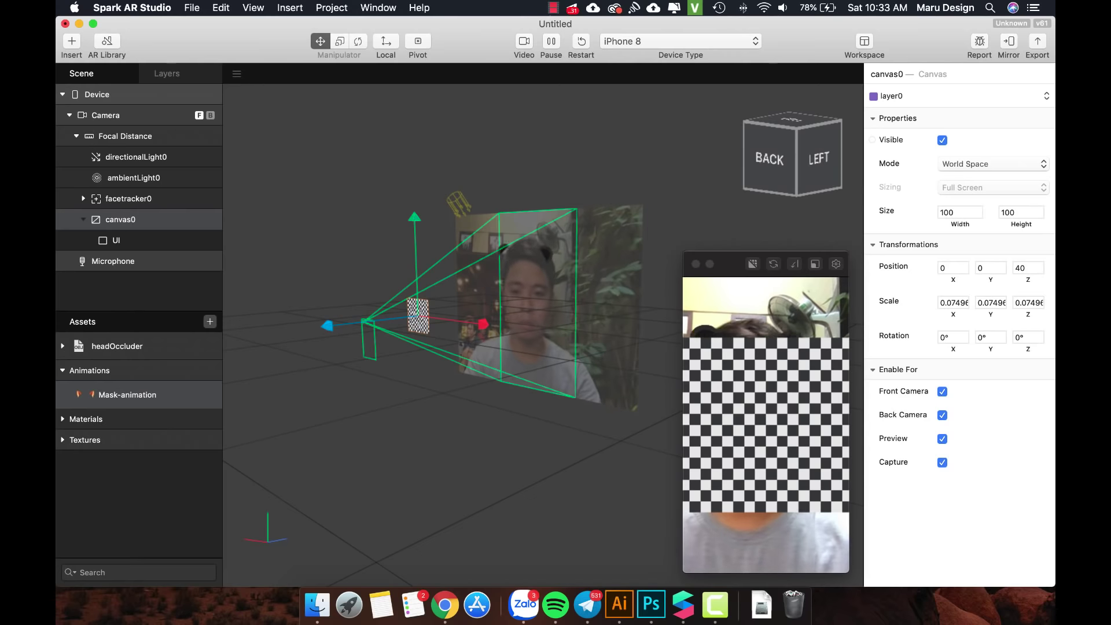
mouse_move(411, 365)
left_mouse_down()
mouse_move(504, 328)
mouse_move(503, 355)
mouse_move(399, 377)
left_mouse_up()
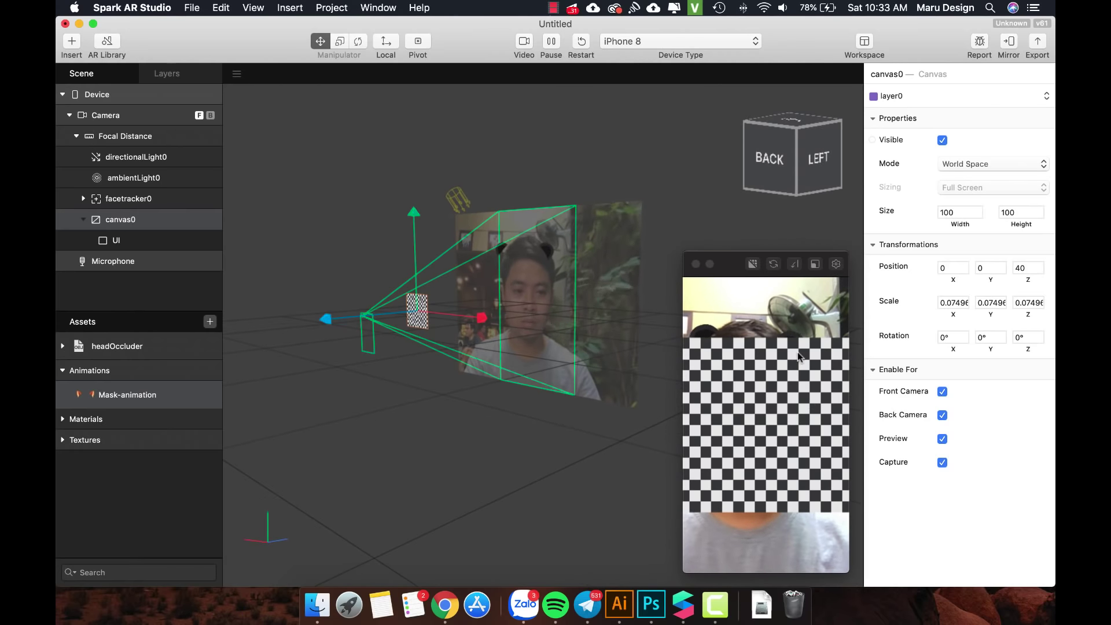
Create a new material on the UI rectangle
left_click(143, 243)
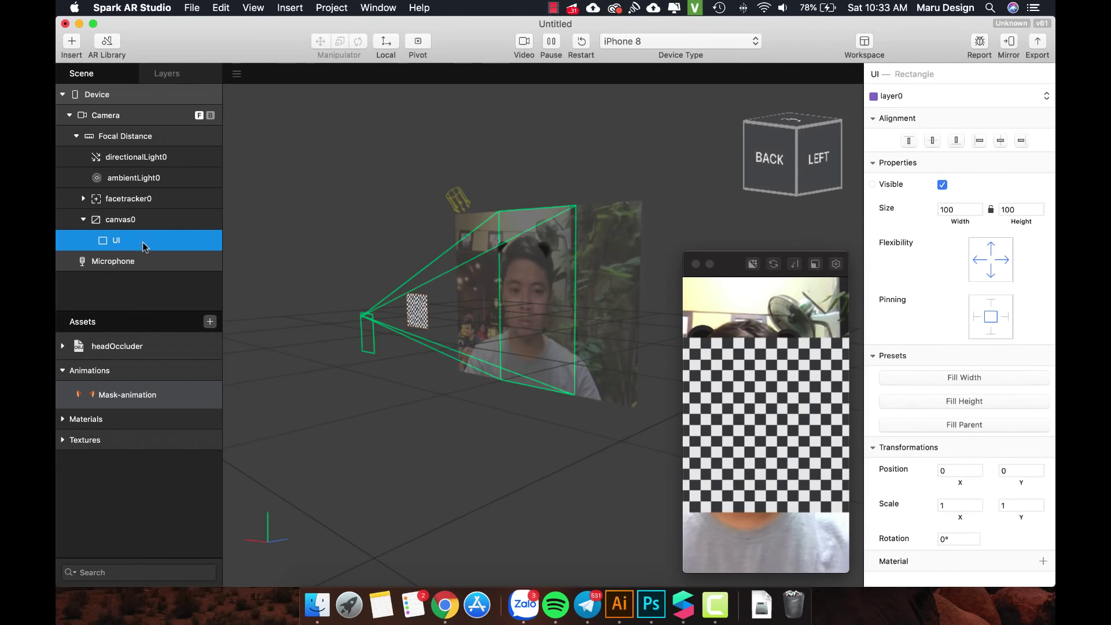
left_click(873, 355)
left_click(874, 376)
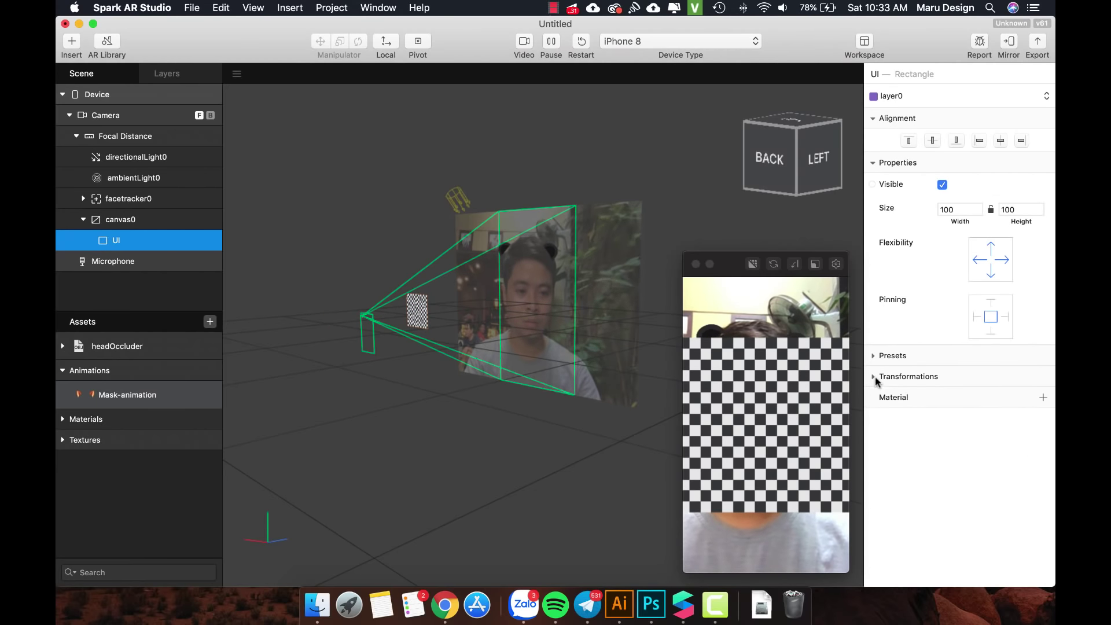
left_click(1043, 400)
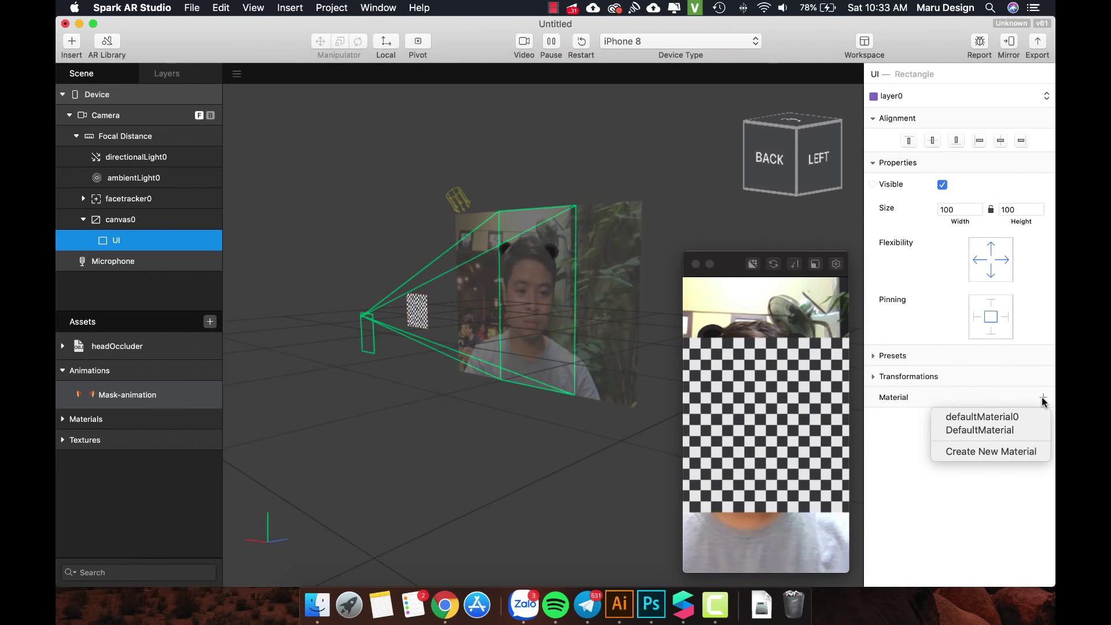
left_click(1000, 450)
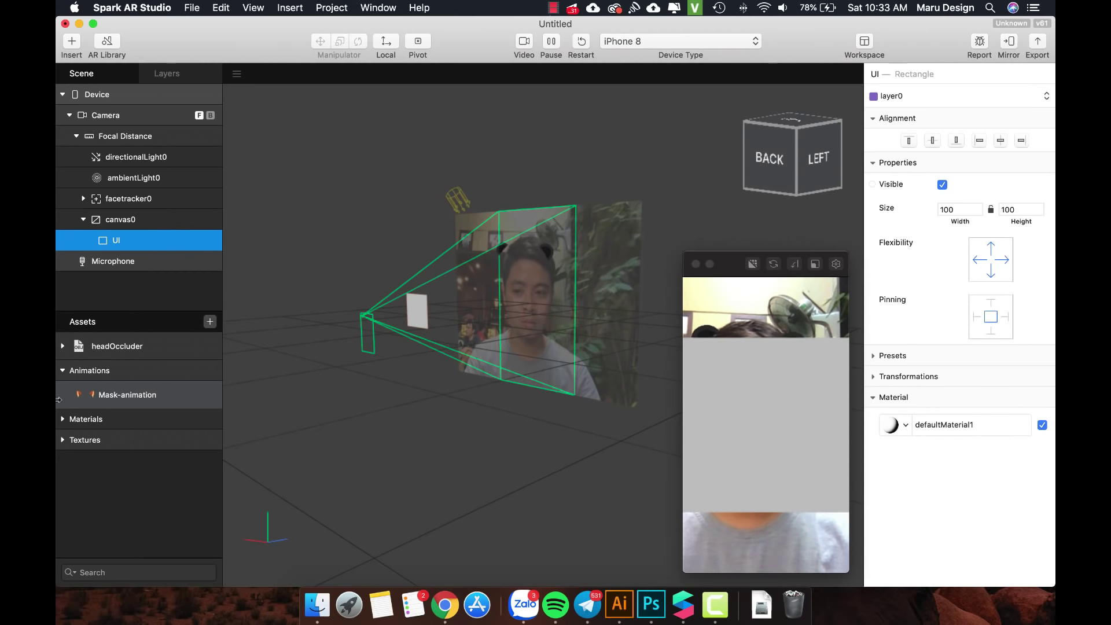
Rename the UI rectangle's new material in the assets as Mat_UI
left_click(63, 440)
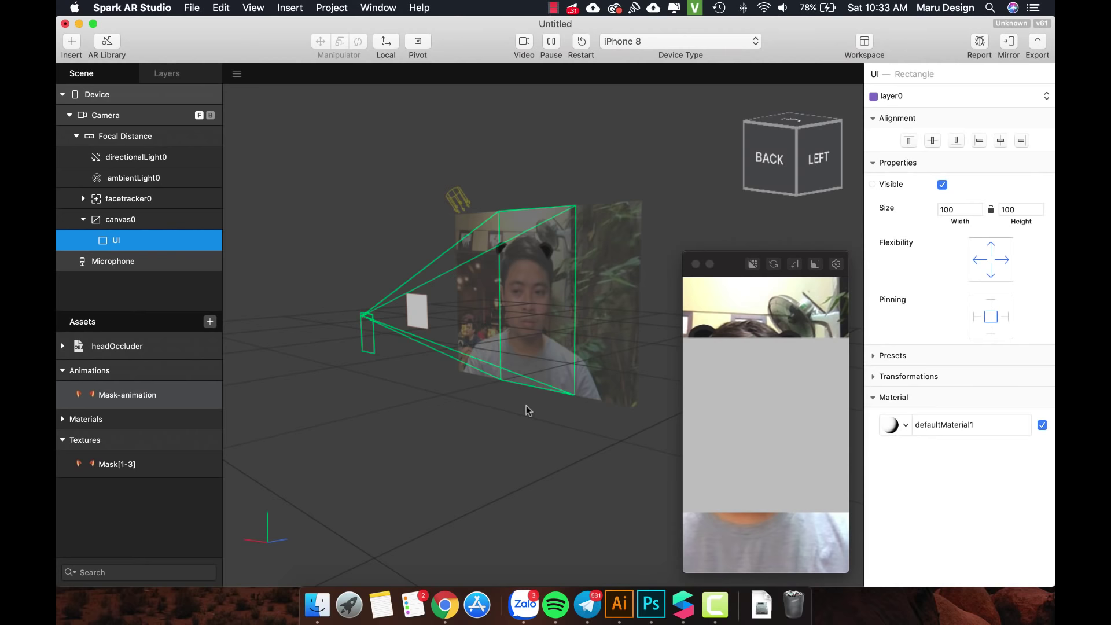
left_click(65, 419)
left_click(104, 493)
left_click(113, 499)
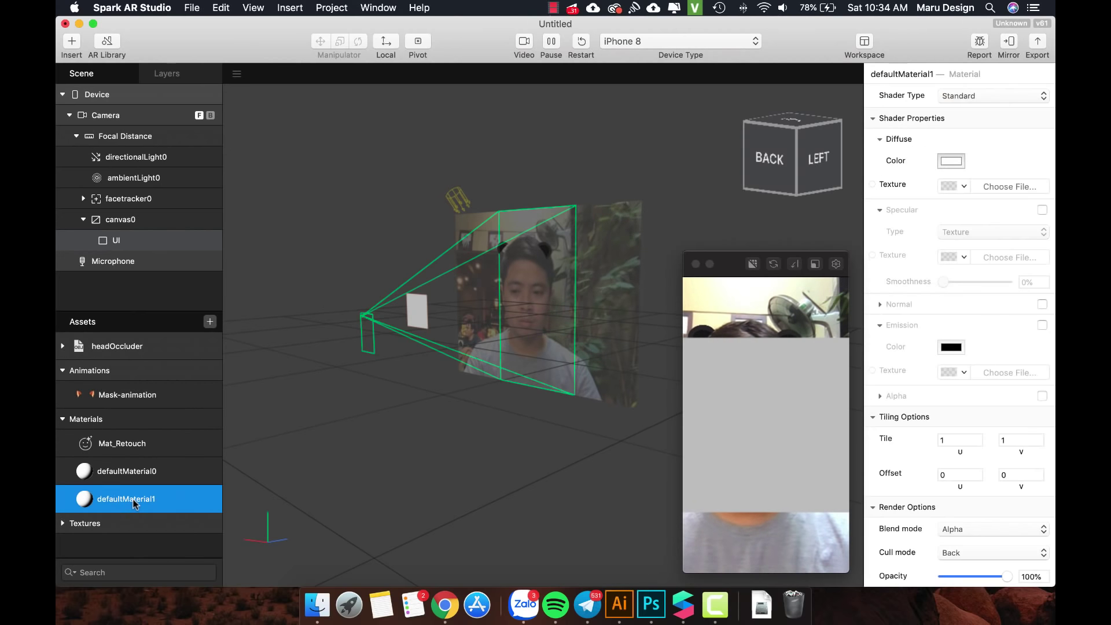
left_click(113, 499)
type("Mat_UI")
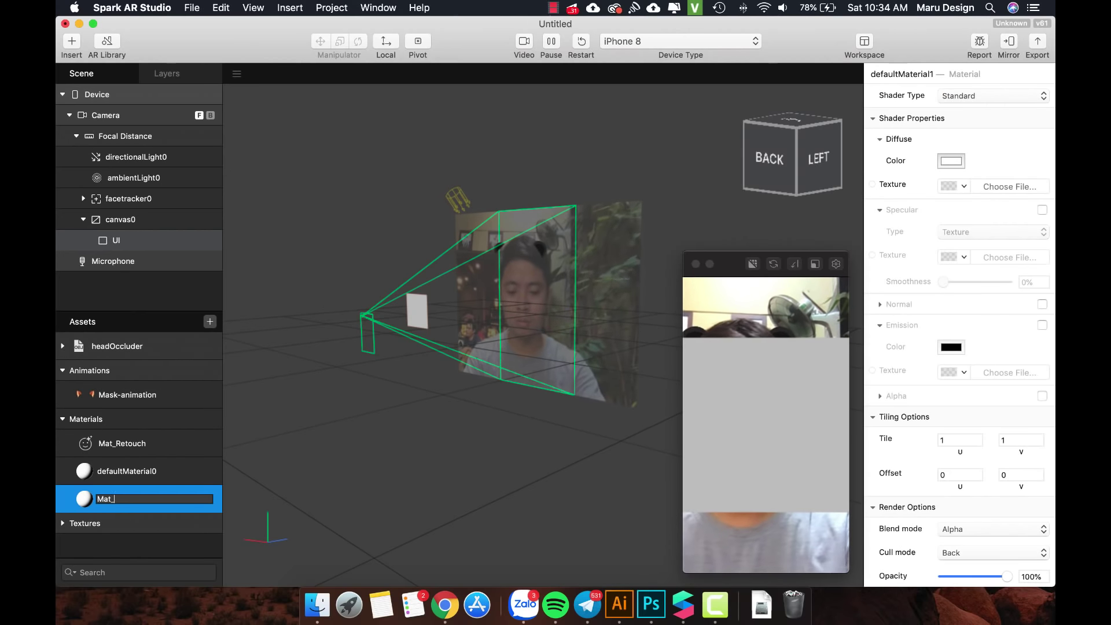
key("Return")
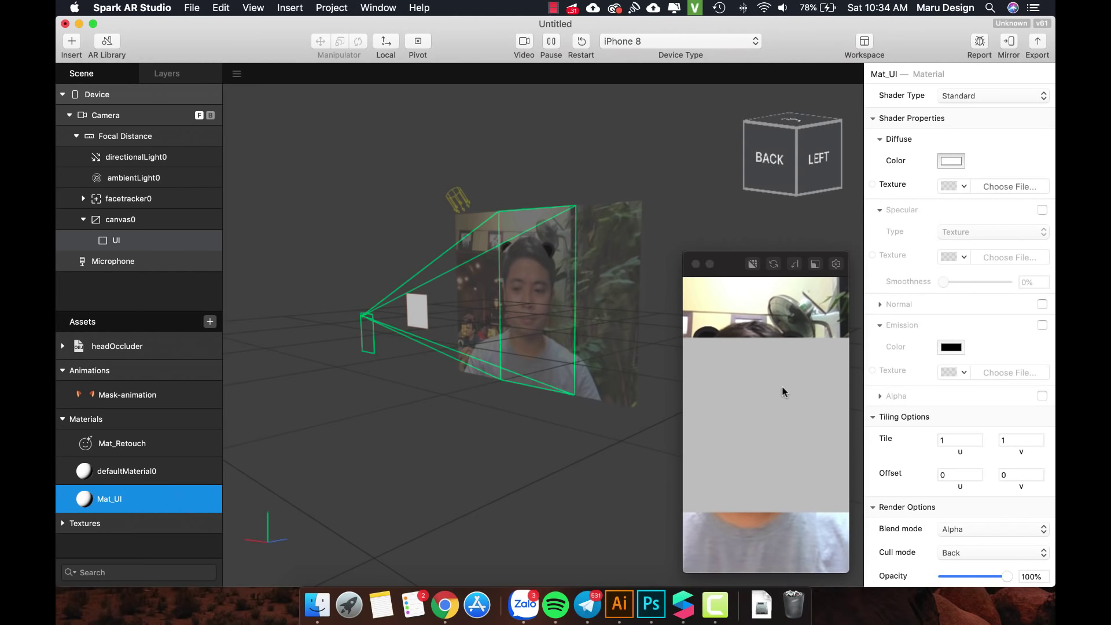
Import 01.png, 02.png and 03.png from Mask-Demo's UI Pattern folder as an image sequence for Mat_UI's diffuse texture
left_click(954, 185)
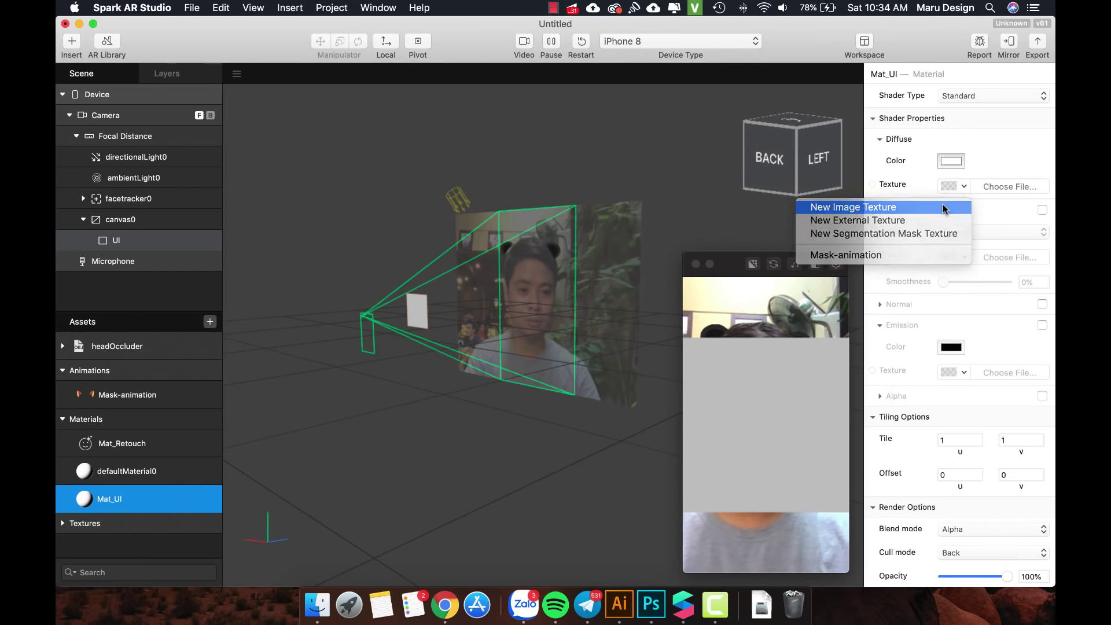
left_click(942, 204)
left_click(337, 213)
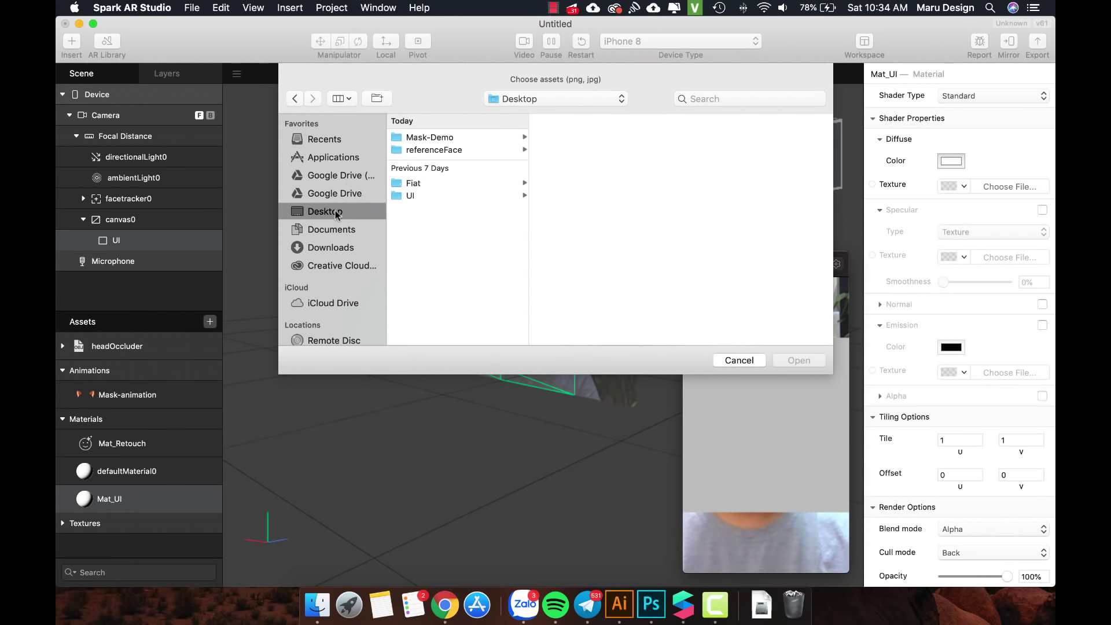
left_click(431, 138)
left_click(569, 139)
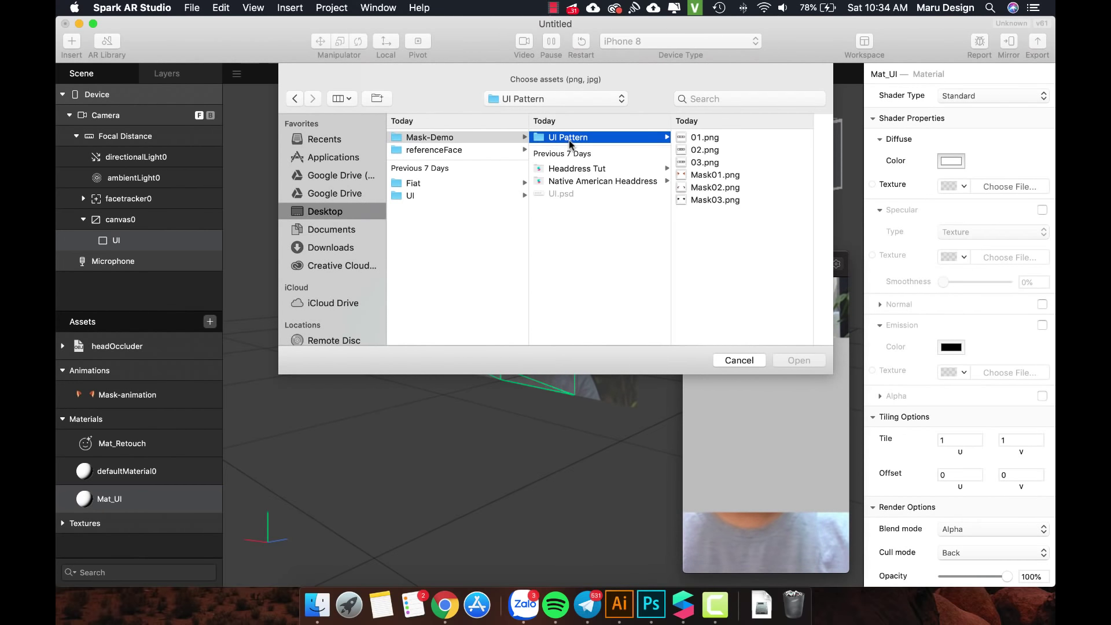
left_click(697, 137)
key("shift+Down")
key("shift+Down")
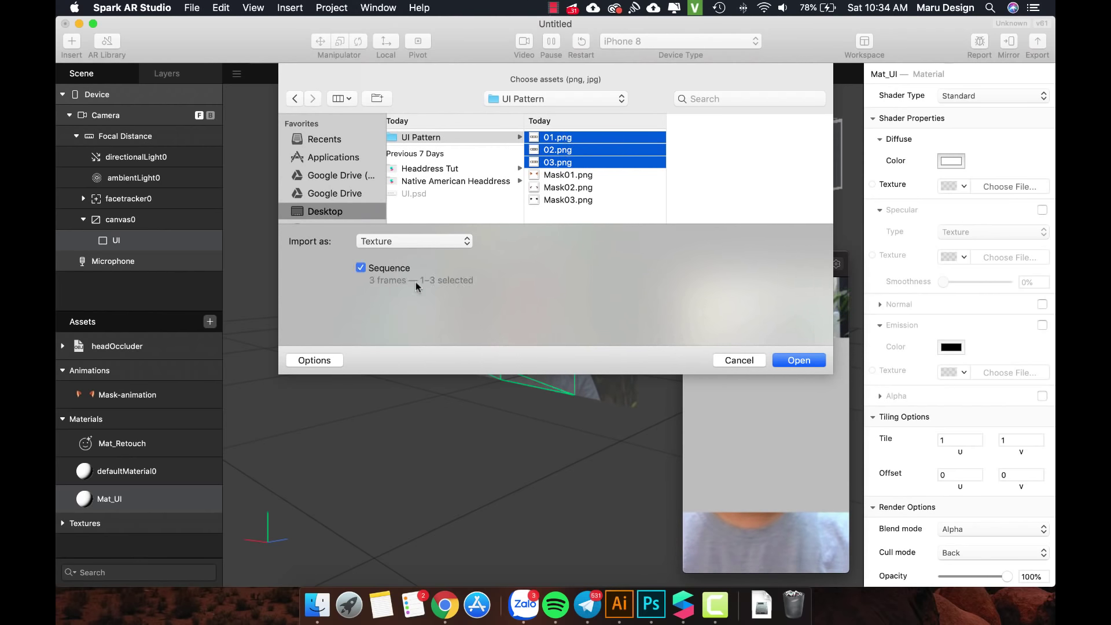
left_click(787, 359)
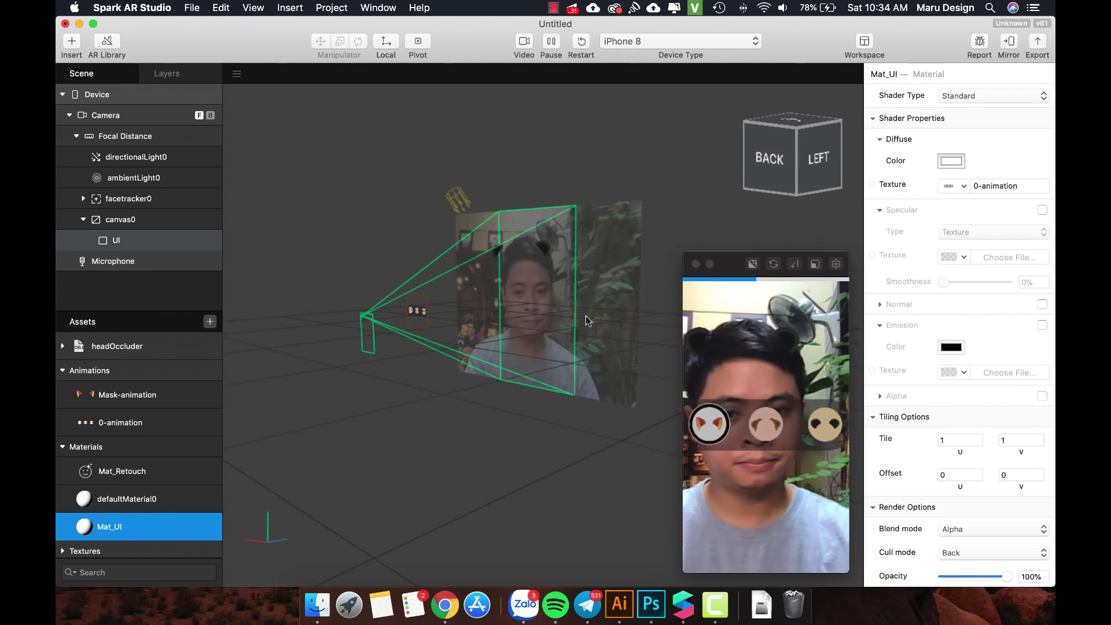
Shrink canvas0 to a width and height of 80
left_click(125, 220)
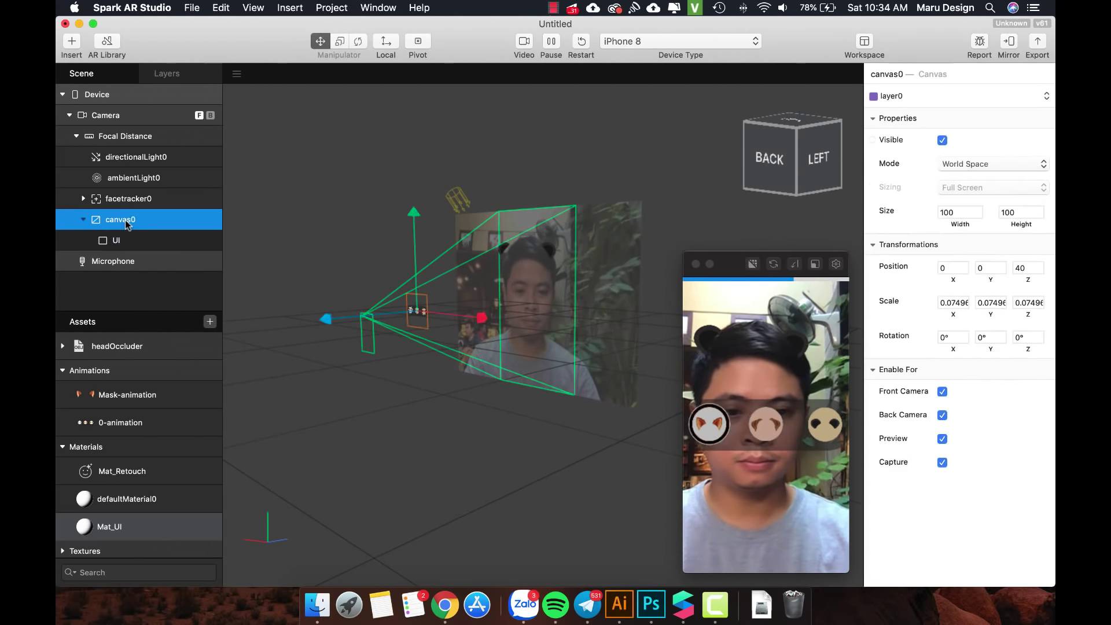
left_click(948, 213)
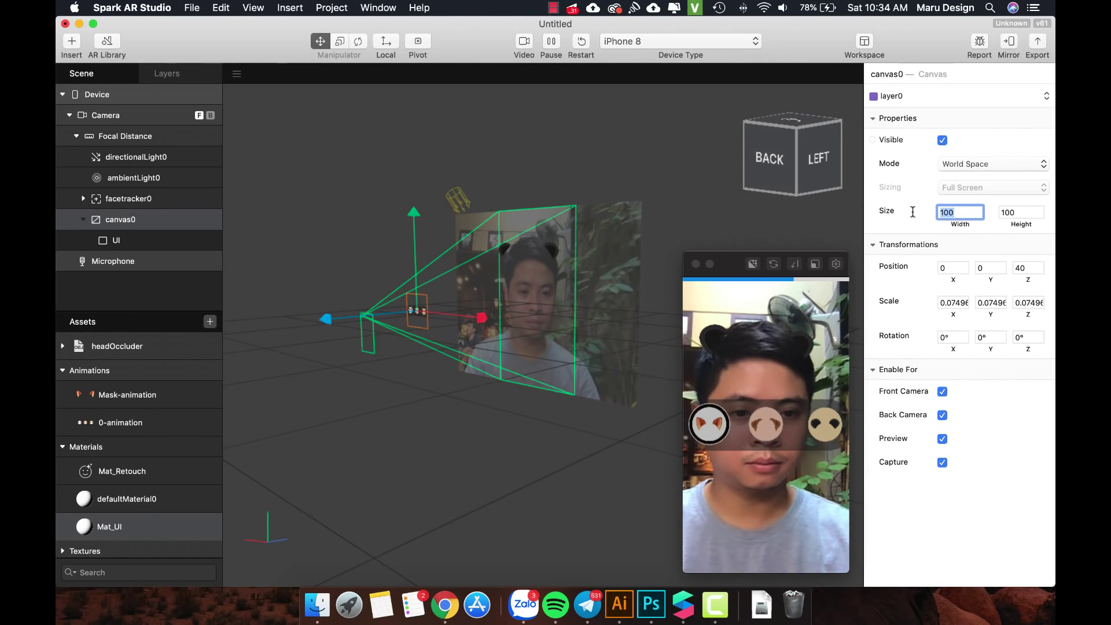
type("80")
key("Tab")
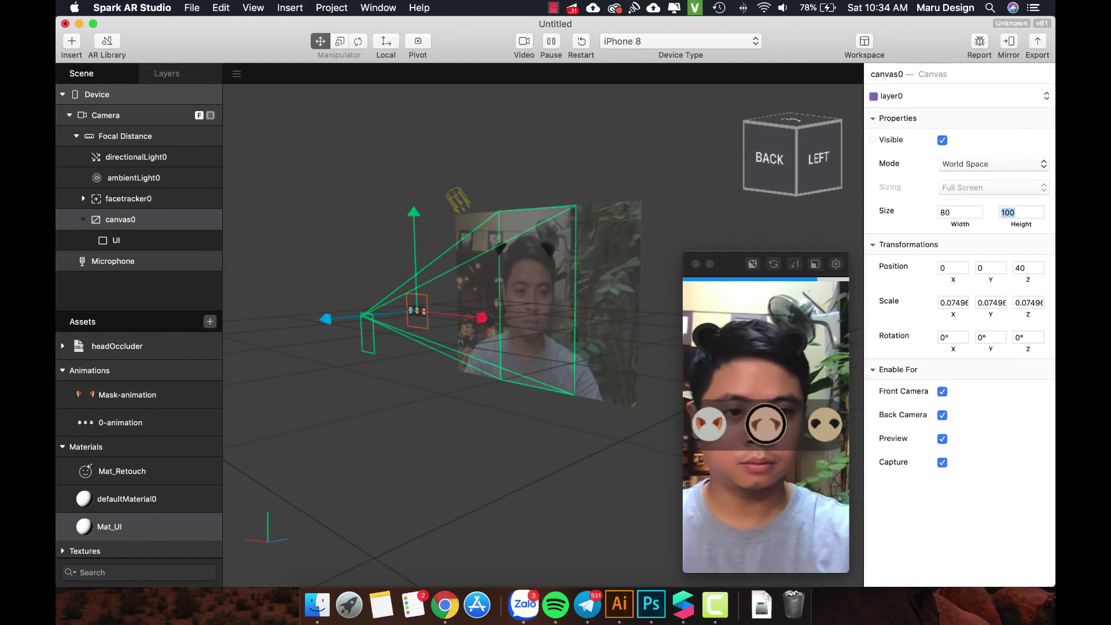
type("80")
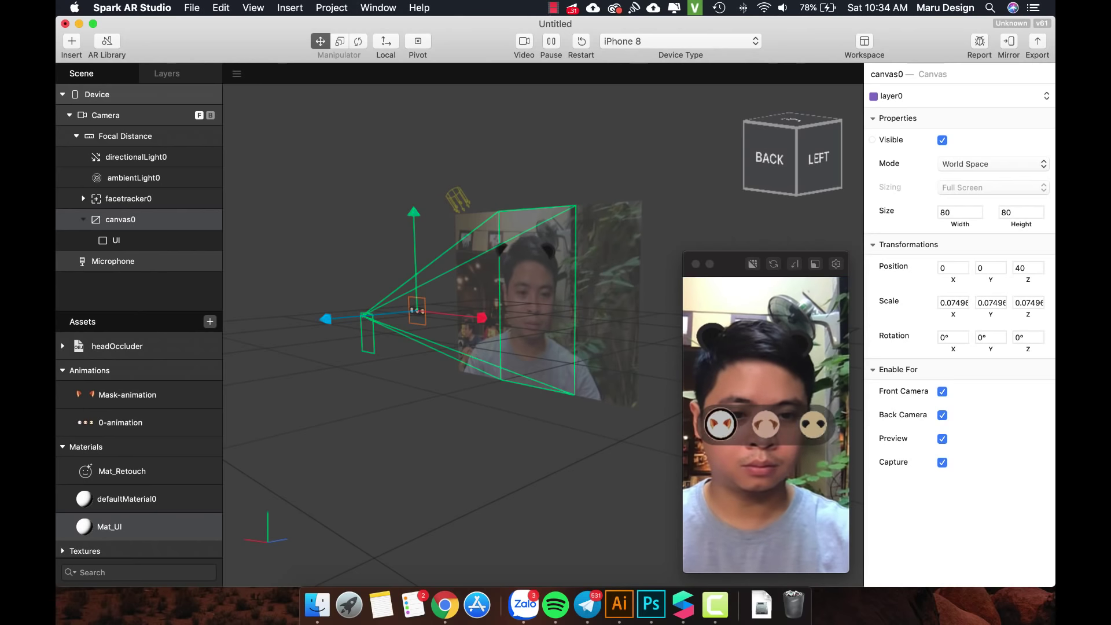
Set the size of canvas0 to 50 by 50
double_click(955, 213)
type("50")
key("Tab")
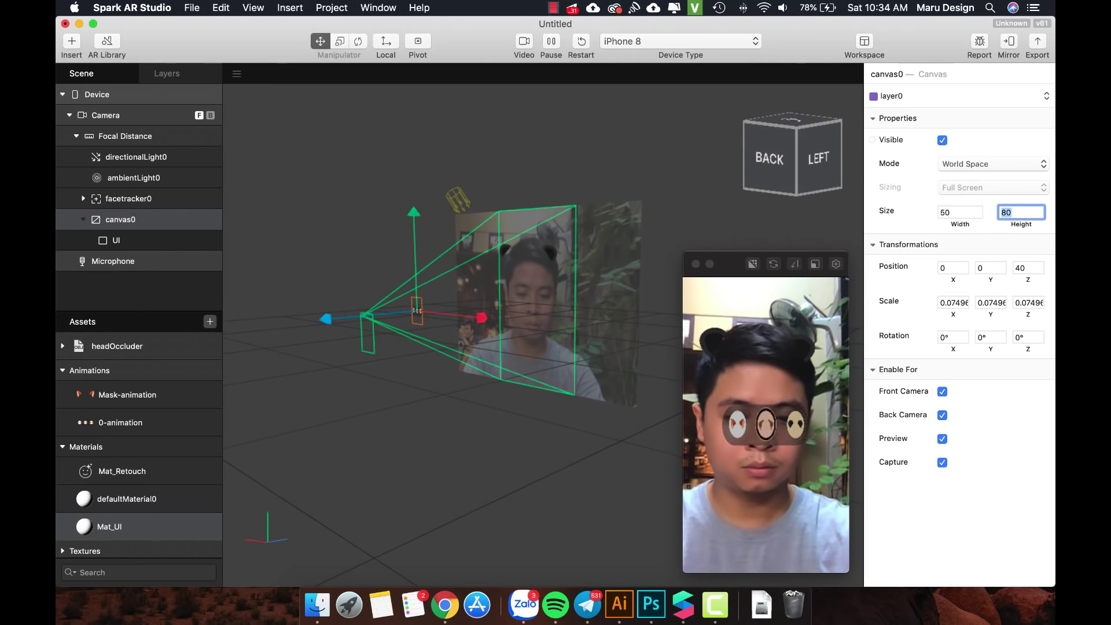
type("50")
key("Return")
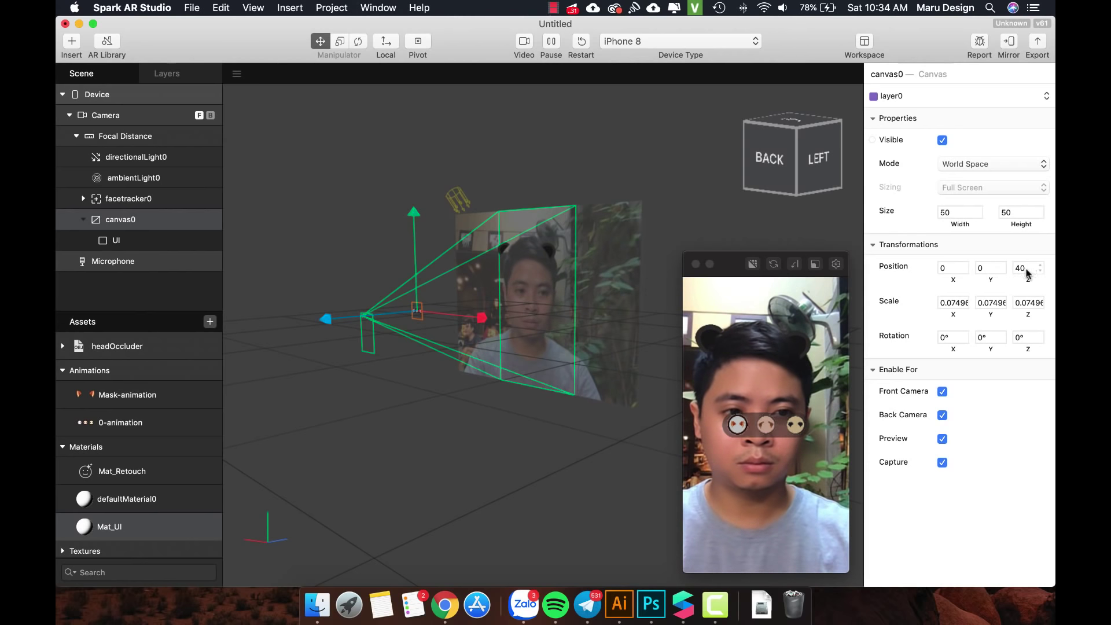
Set canvas0's Y position to -5 to place the button strip below the face
type("-")
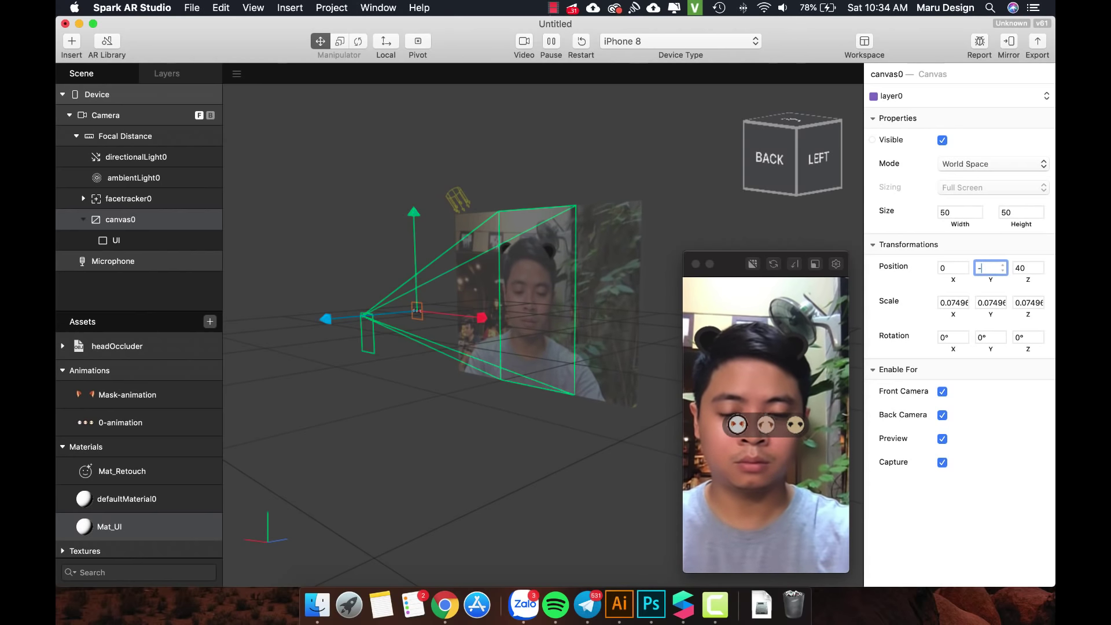
type("50")
key("Return")
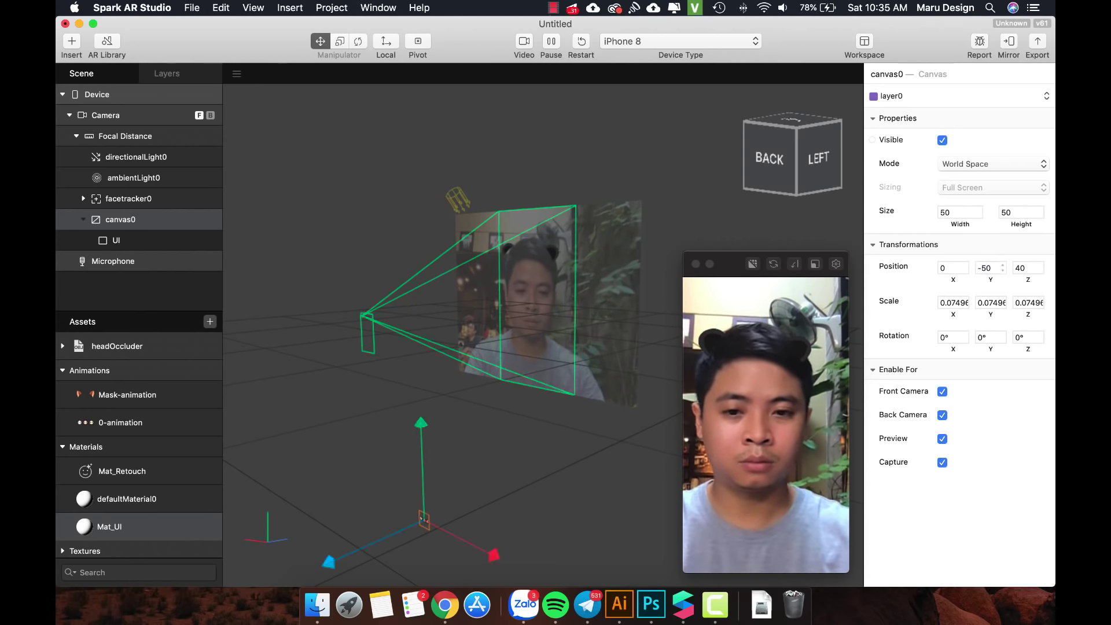
key("BackSpace")
key("Return")
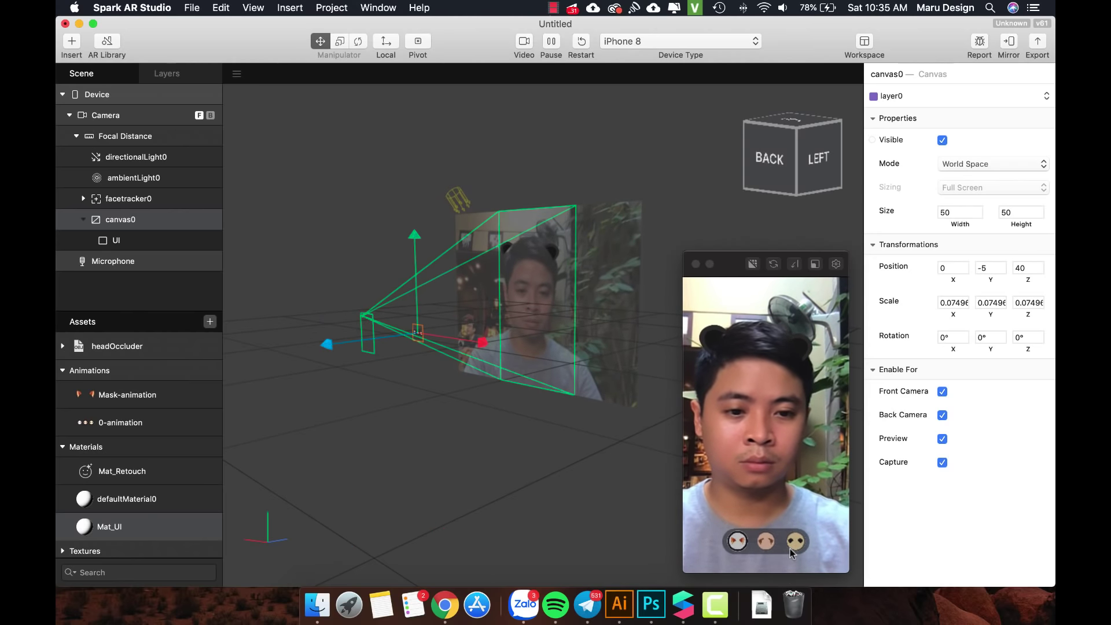
Set canvas0's Y position to -3.5 to raise the button strip
left_click(790, 549)
left_click(988, 268)
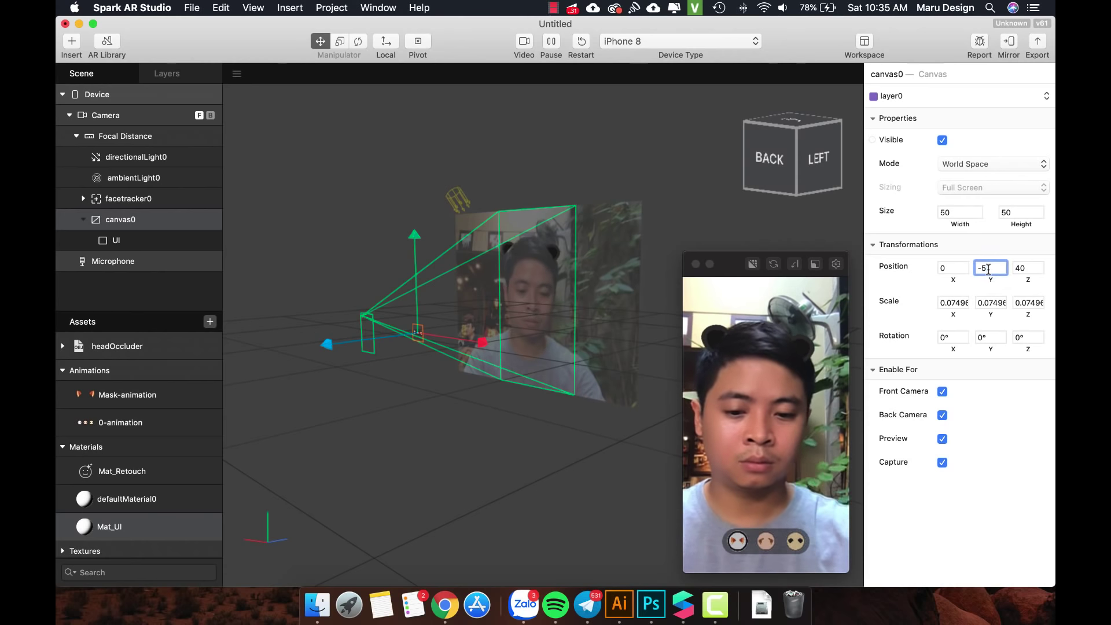
key("BackSpace")
type("3")
key("Return")
type(".")
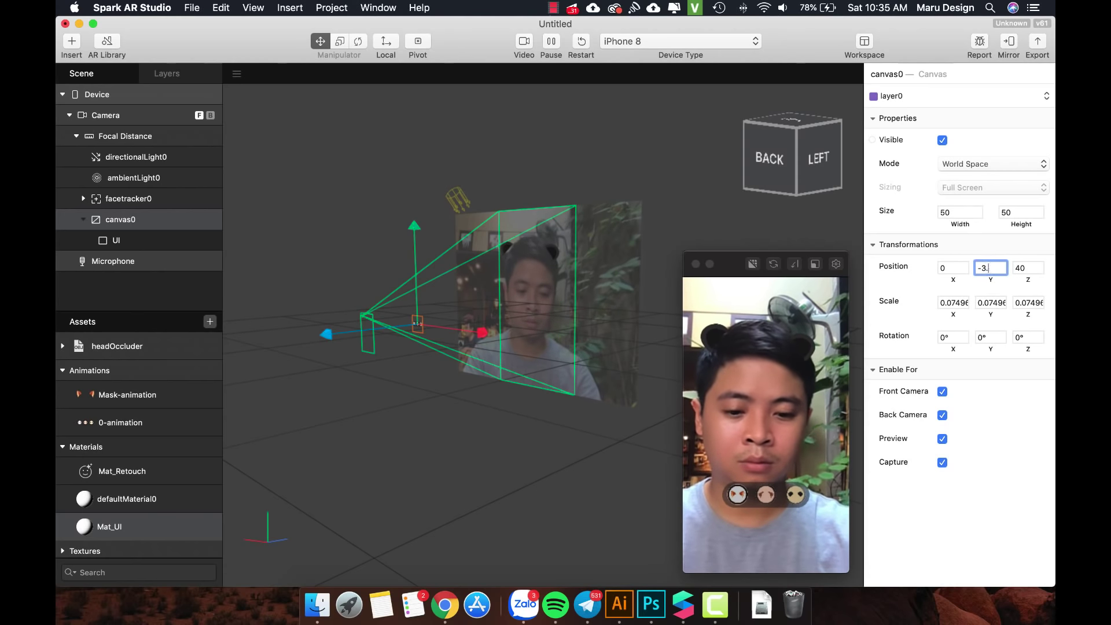
type("5")
key("Return")
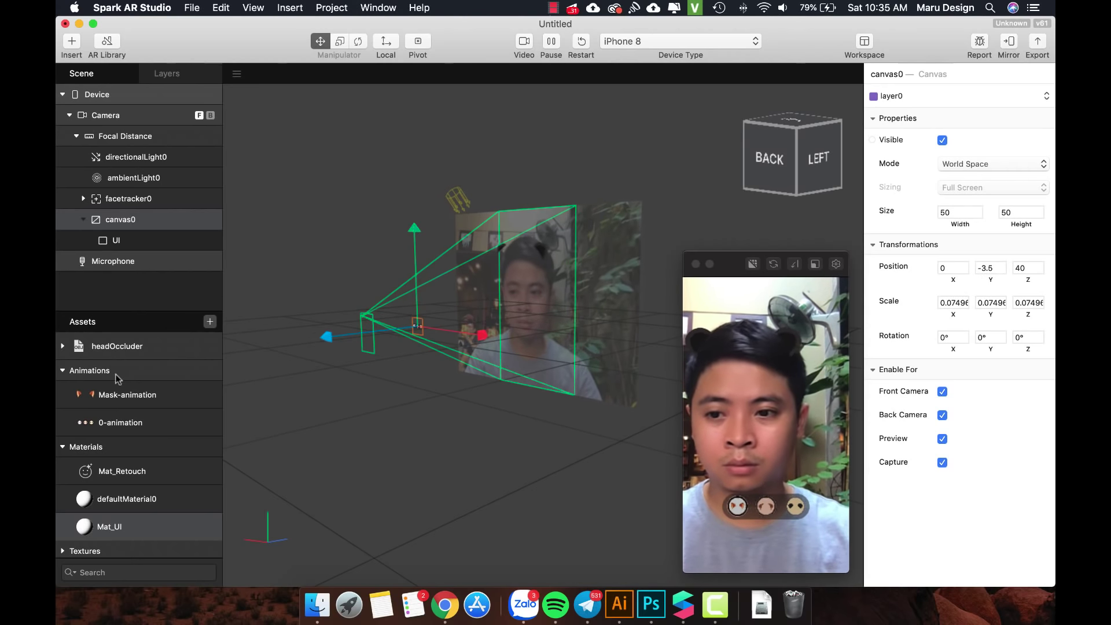
left_click(107, 421)
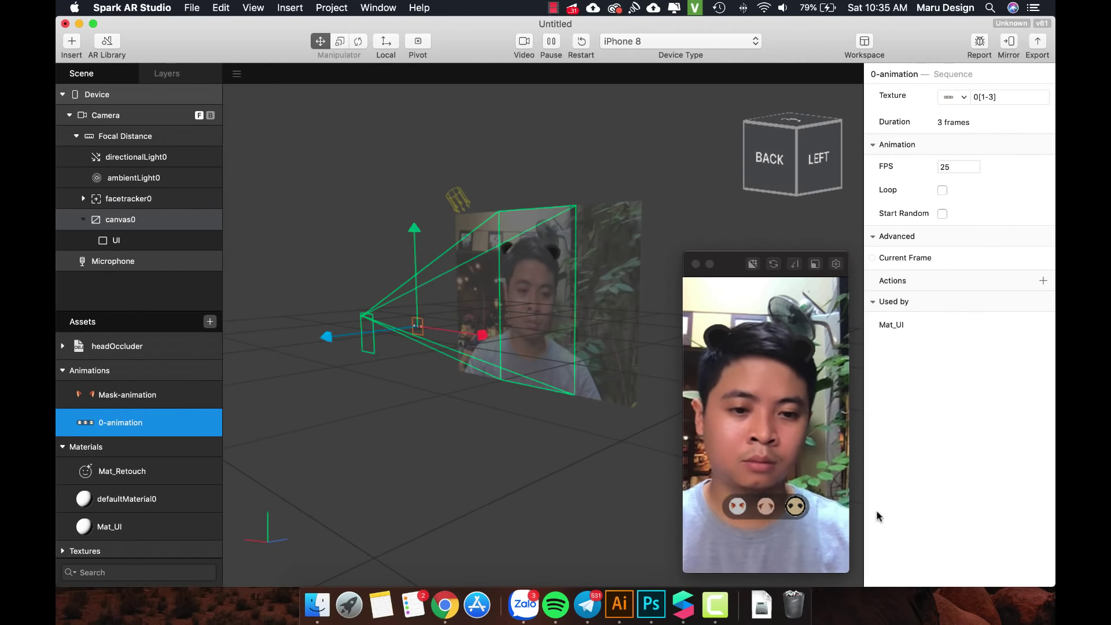
scroll(401, 349, "up", 5)
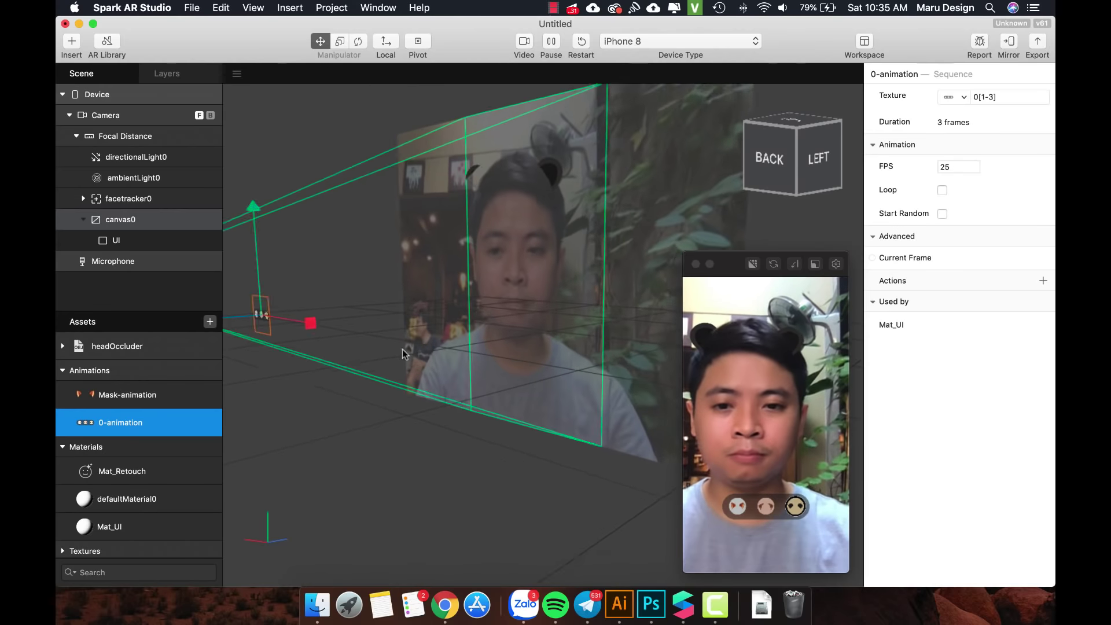
scroll(401, 349, "down", 5)
Collapse canvas0 in the scene tree, insert a plane, and set the plane's Z position to 40
left_click(84, 220)
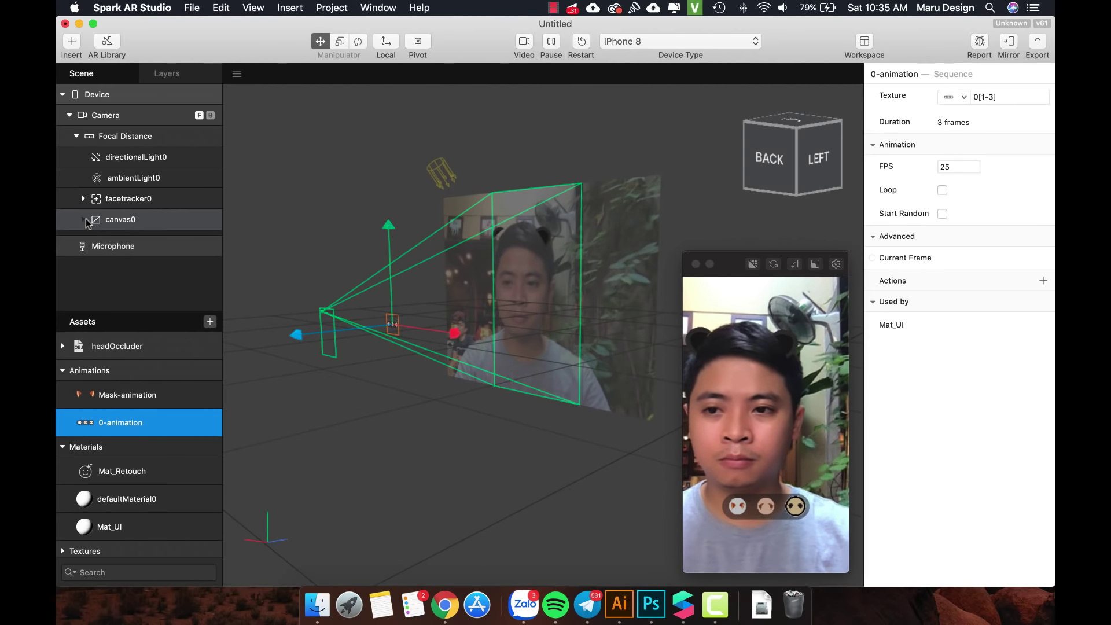
left_click(71, 41)
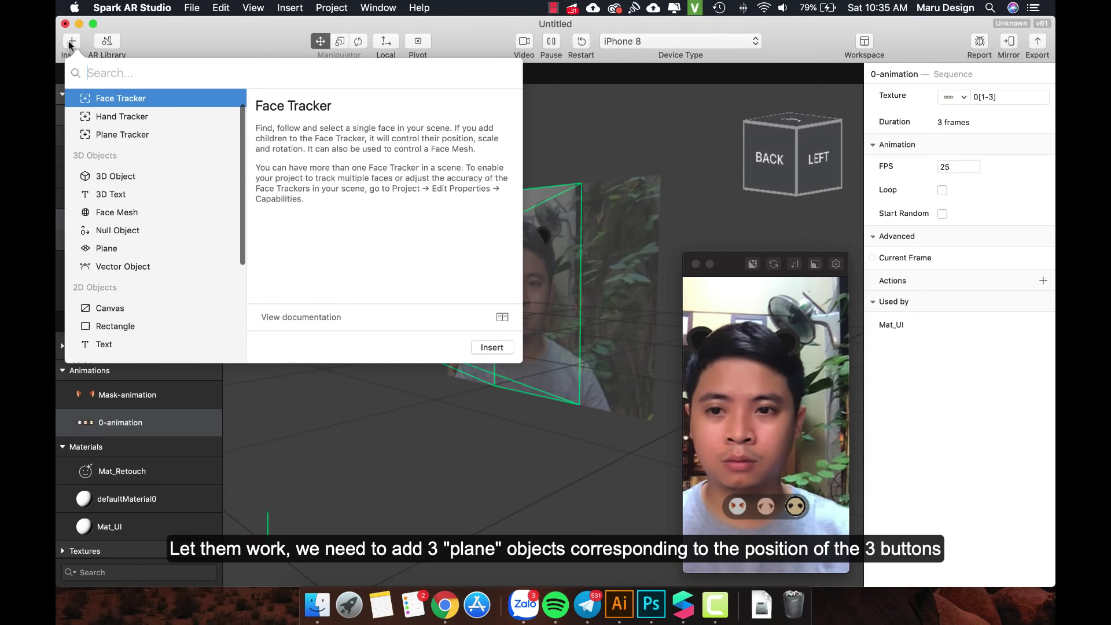
left_click(118, 253)
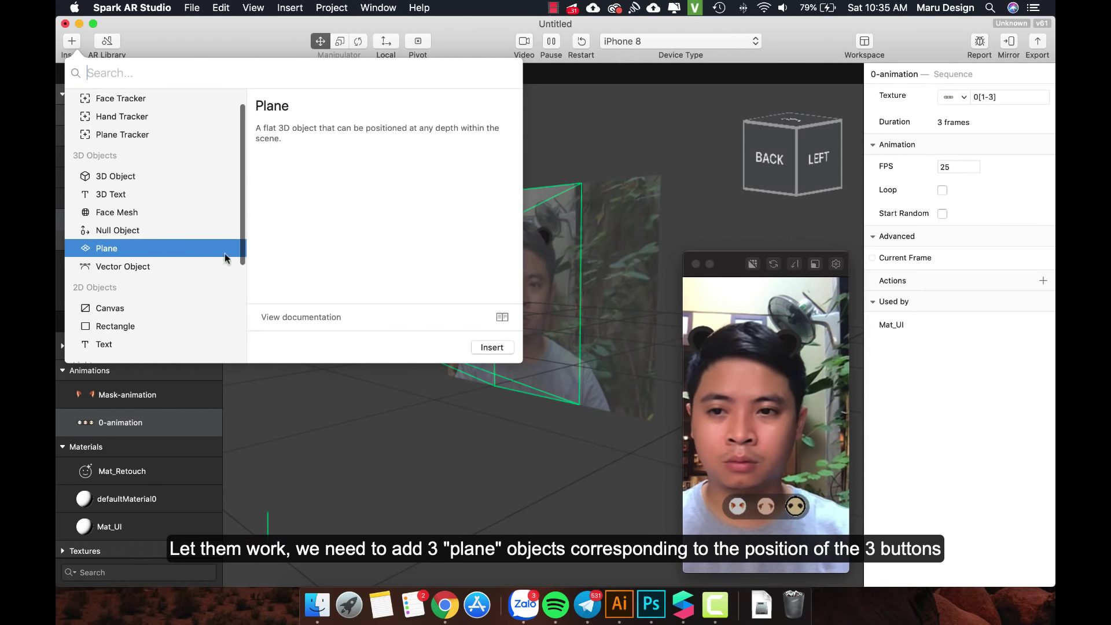
left_click(492, 347)
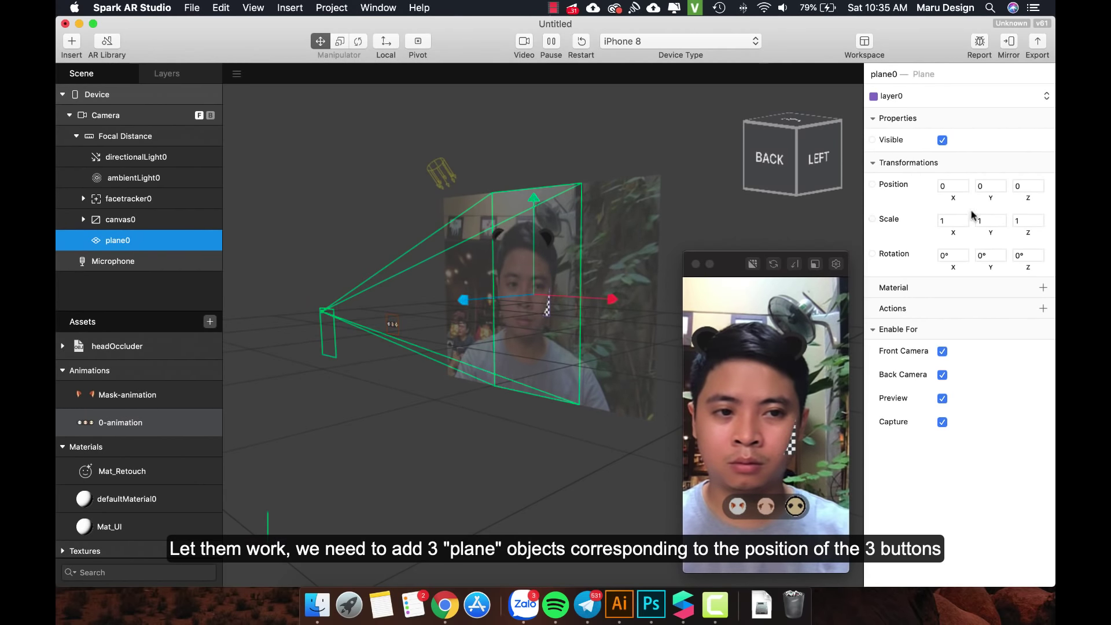
left_click(1023, 184)
type("40")
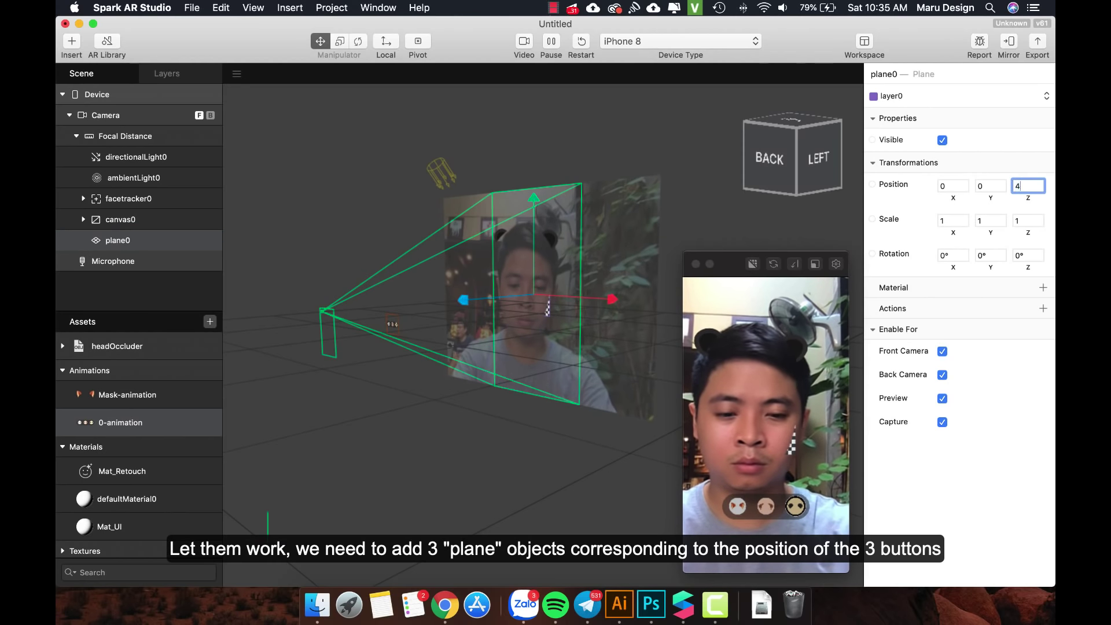
key("Return")
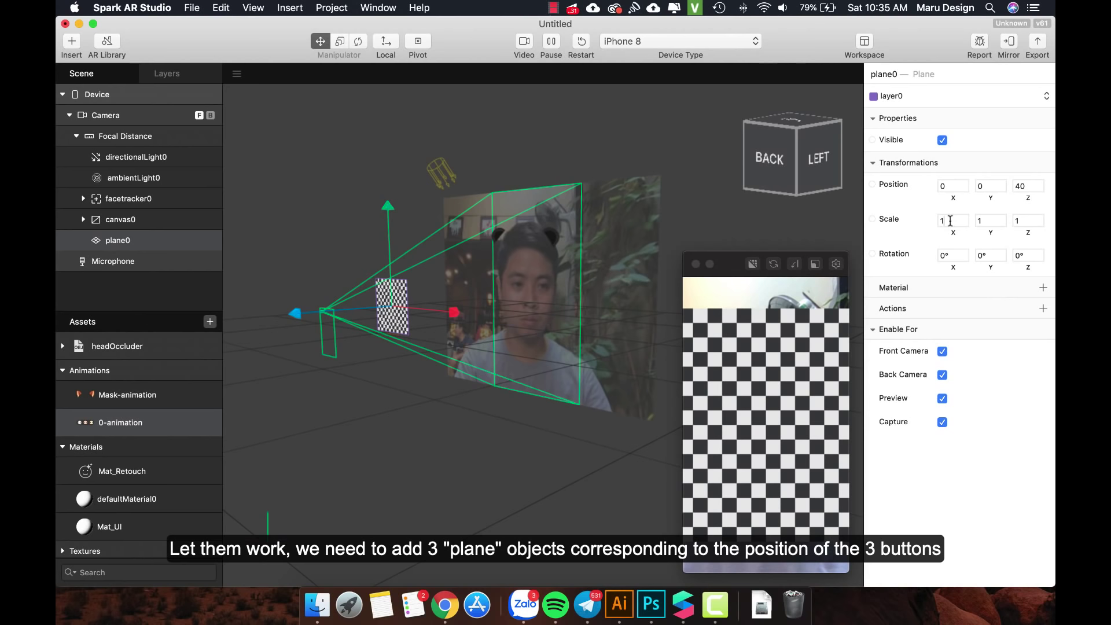
Scale plane0 down to 0.1 on the X, Y and Z axes
type("0.2")
key("Return")
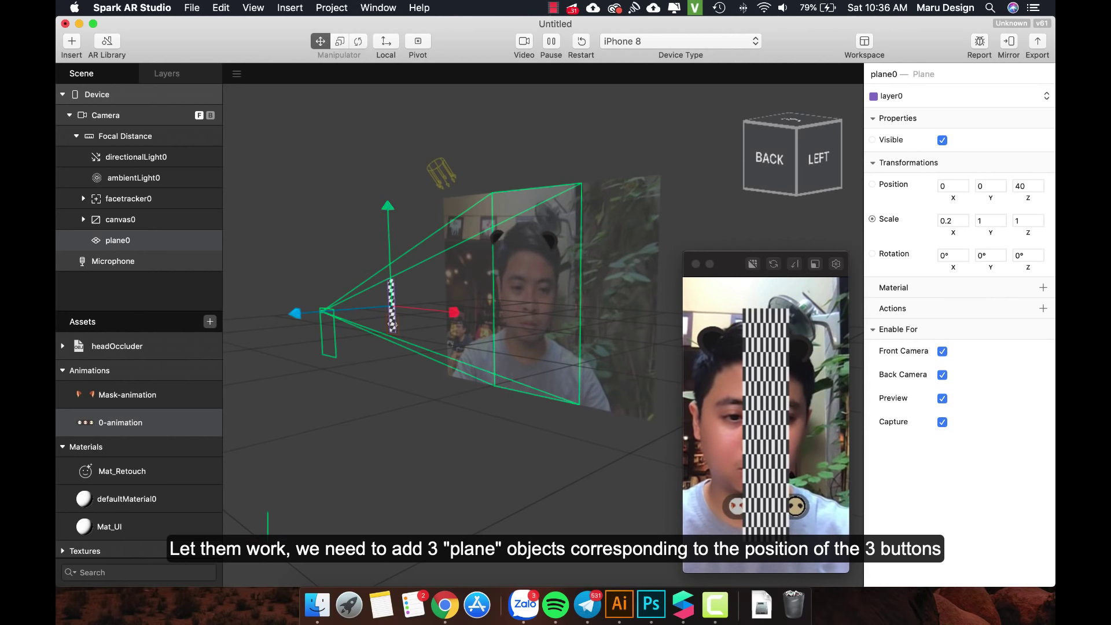
key("BackSpace")
type("1")
key("Return")
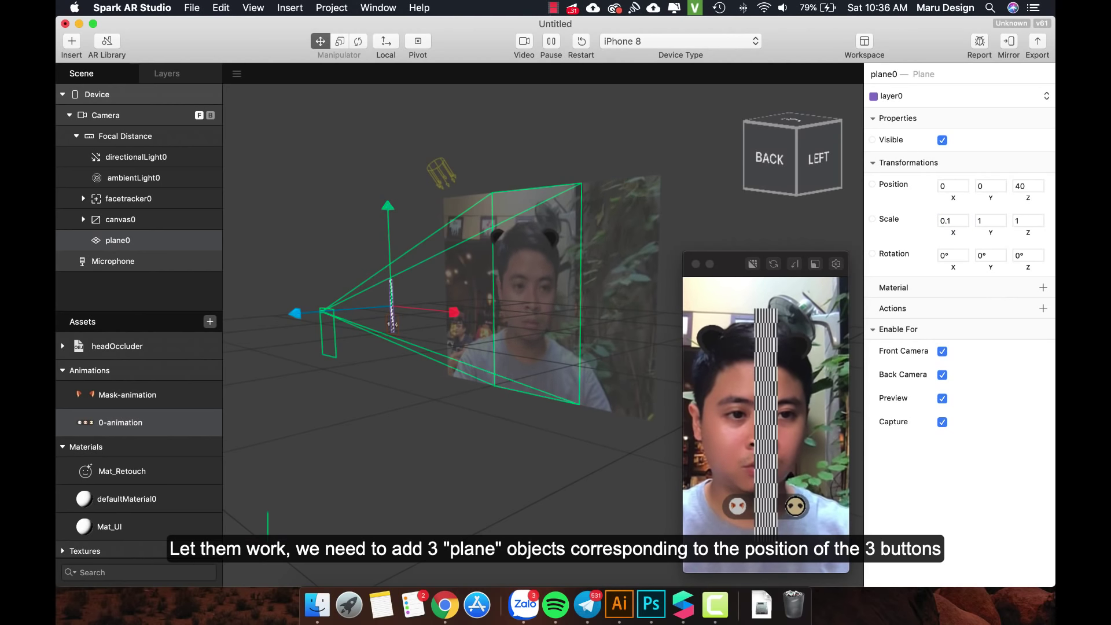
left_click(982, 221)
type("0.1")
key("Return")
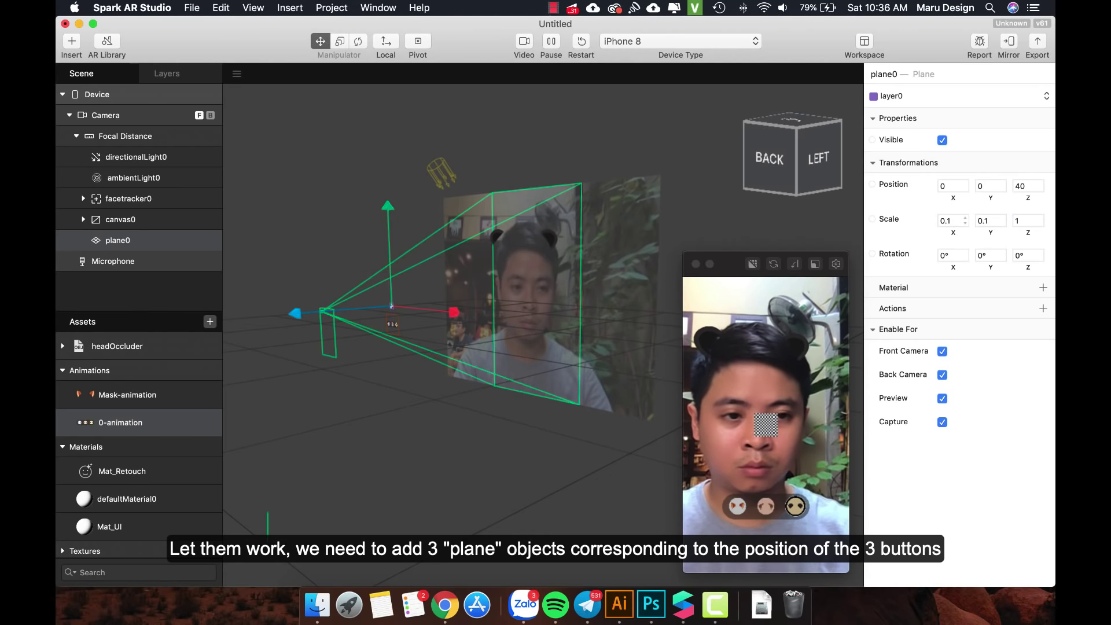
left_click(1026, 220)
type("0.")
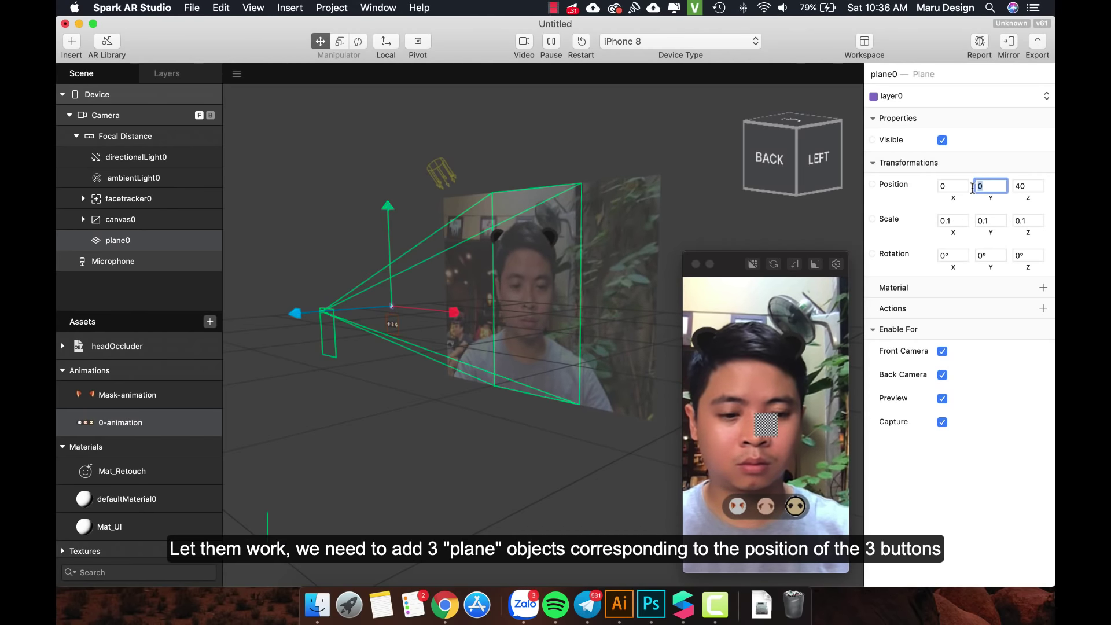
Set plane0's Y position to -3.5 so it covers the middle button
type("-3")
key("Return")
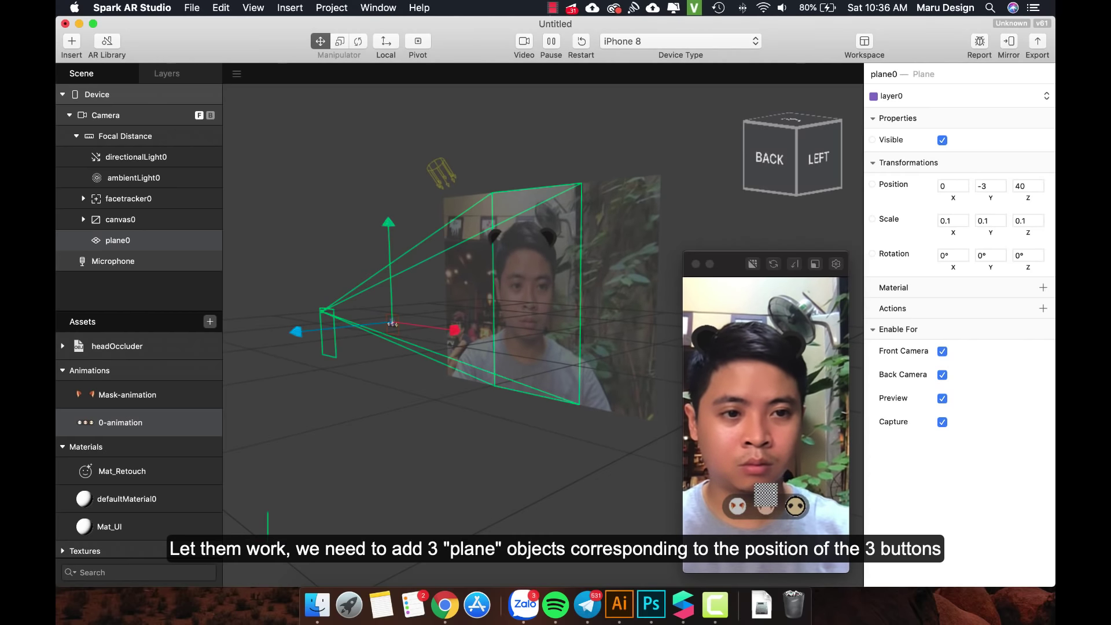
type(".5")
key("Return")
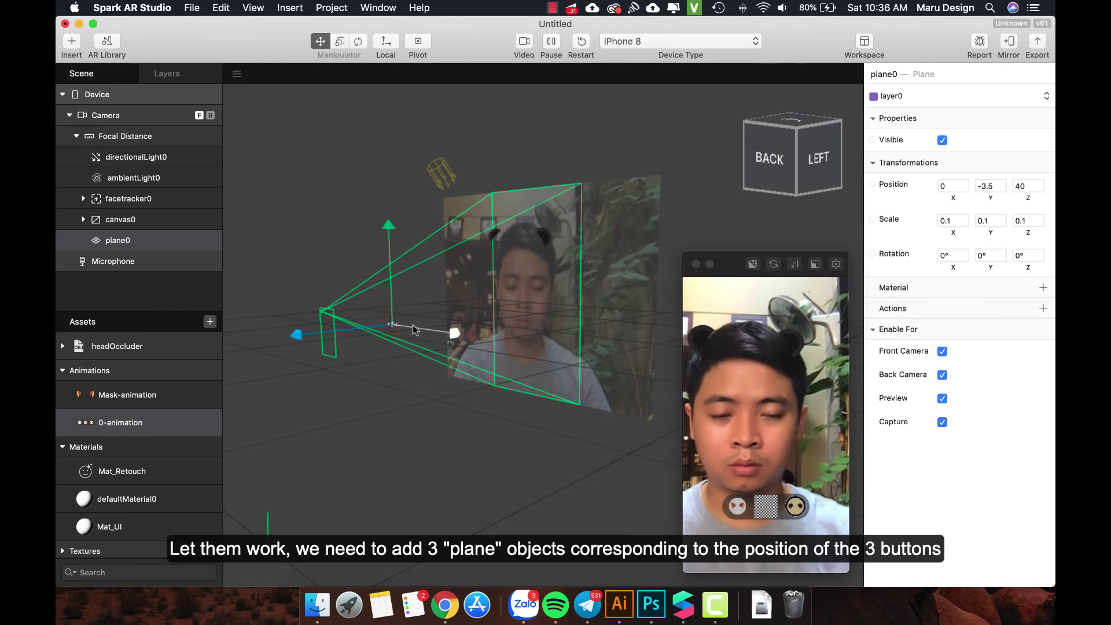
Switch the viewport to the straight back view and rename plane0 to UI01
right_click_drag(415, 328, 481, 314)
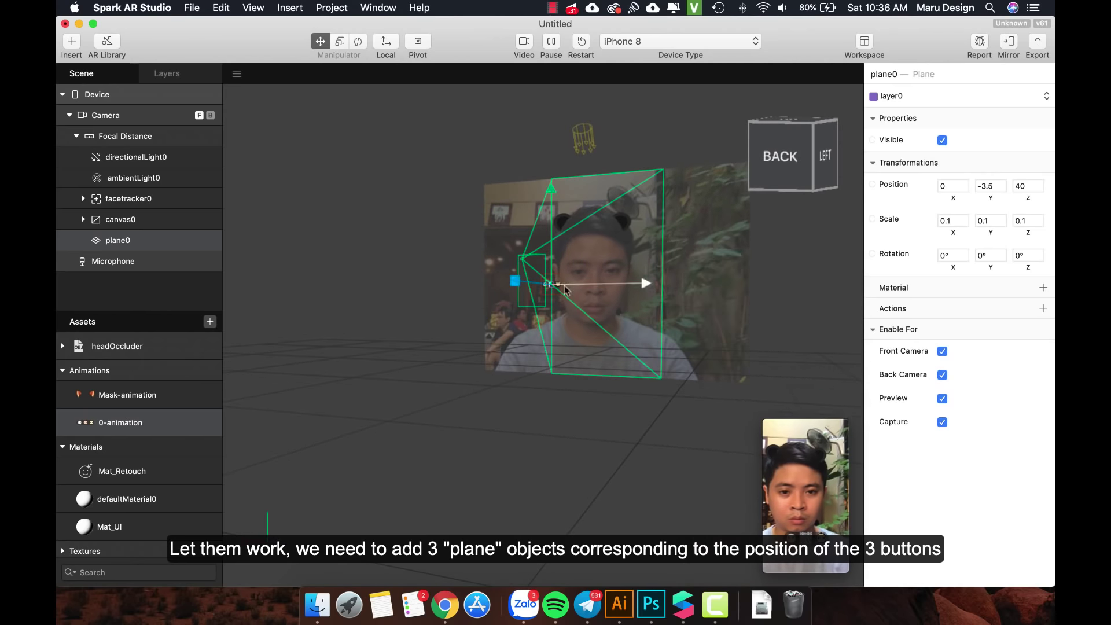
scroll(570, 281, "up", 5)
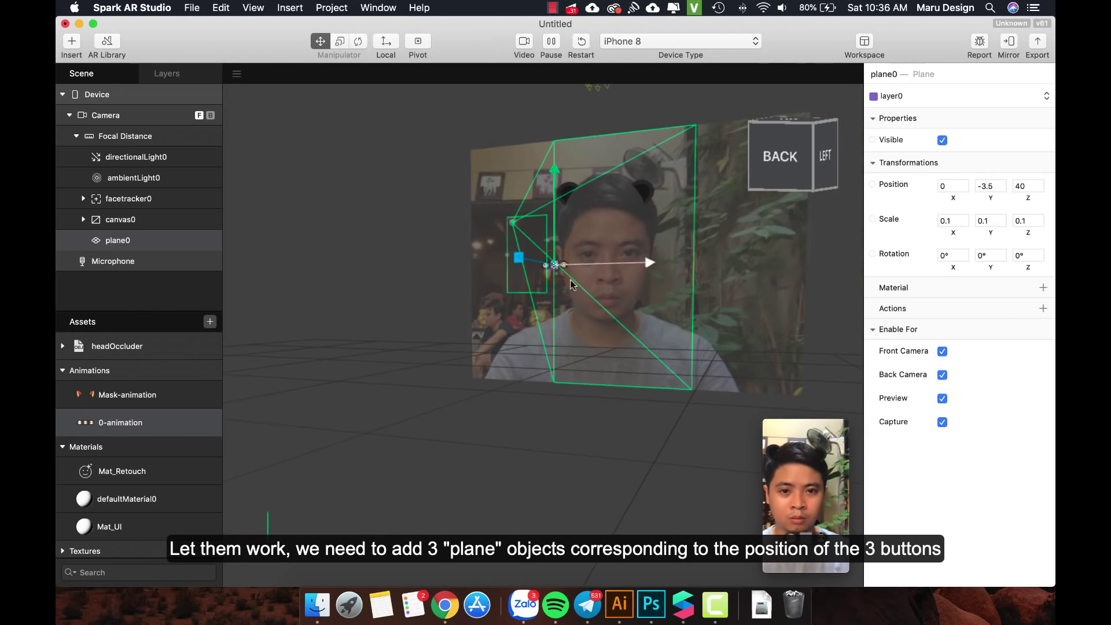
left_click(803, 151)
scroll(543, 415, "up", 5)
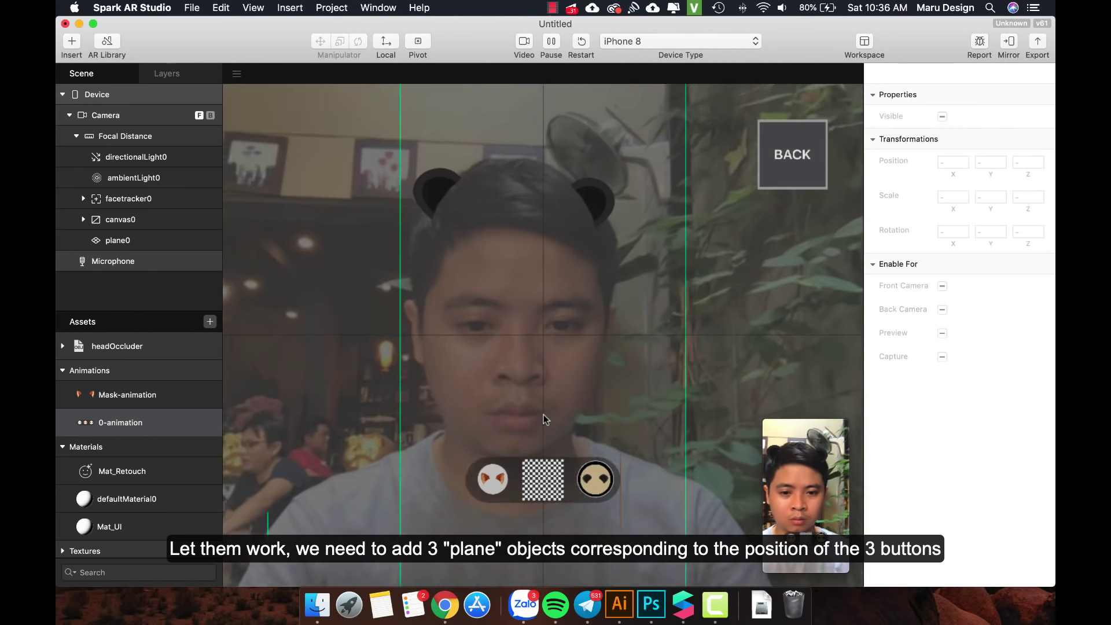
scroll(543, 414, "down", 2)
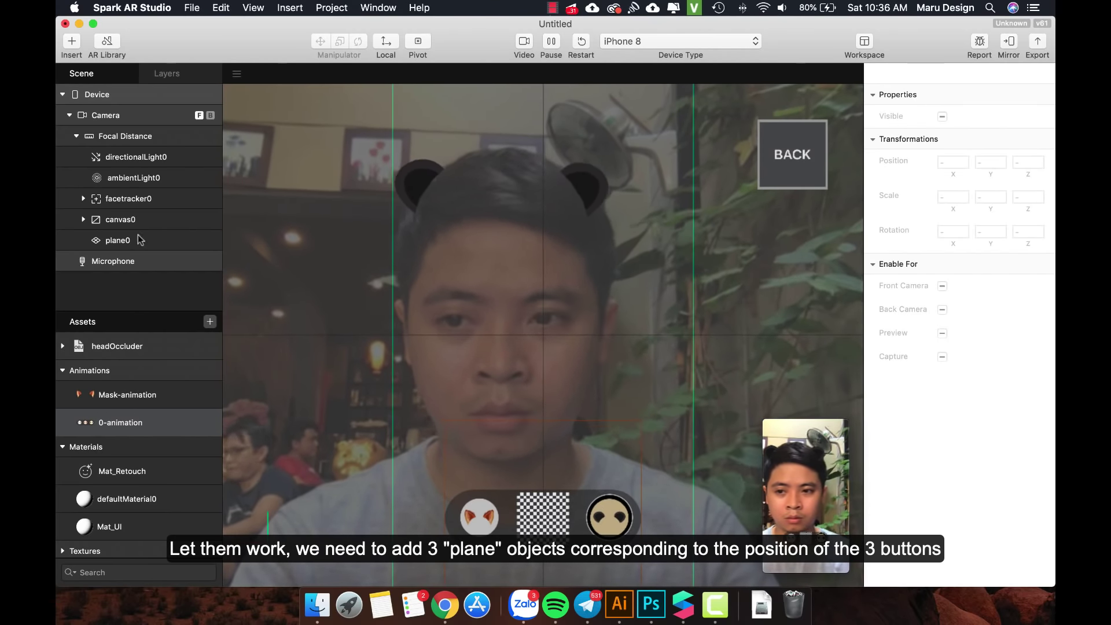
left_click(119, 241)
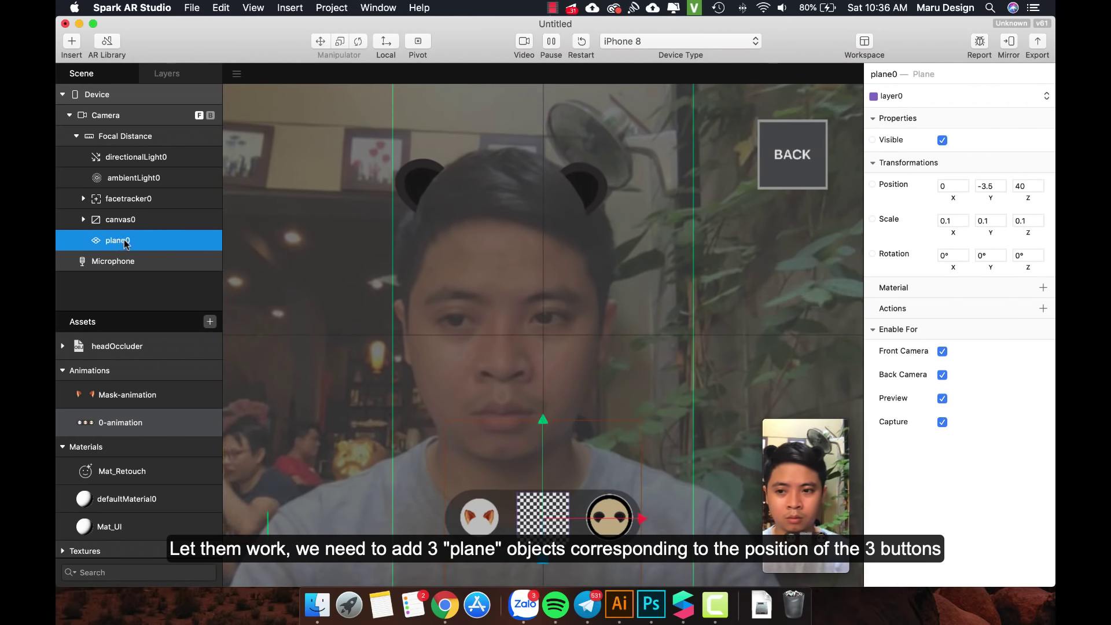
double_click(123, 240)
type("UI01")
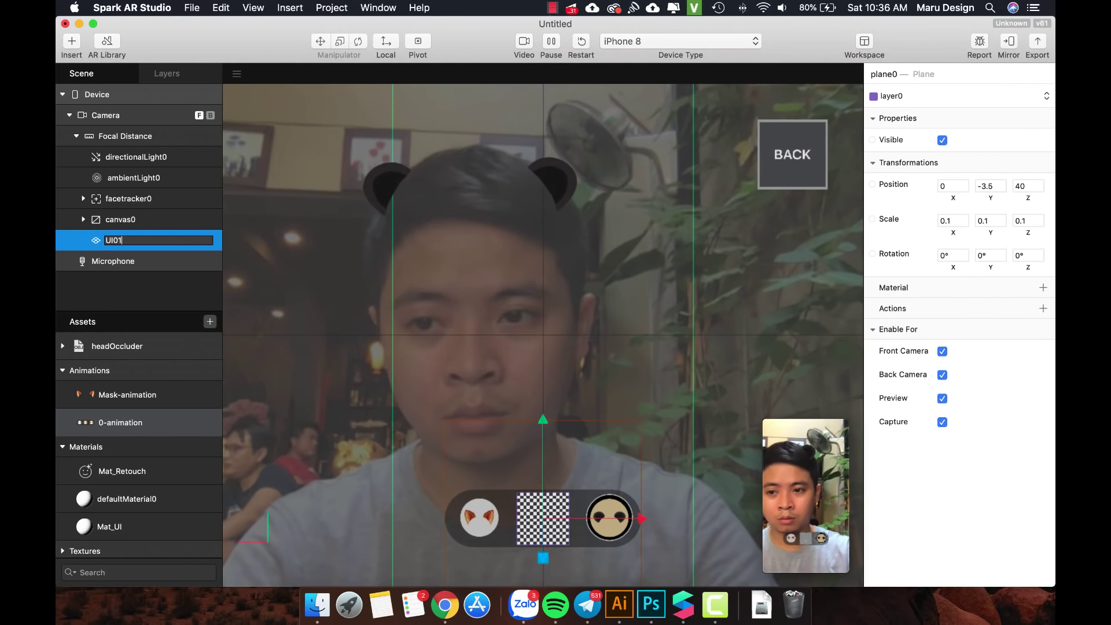
key("Return")
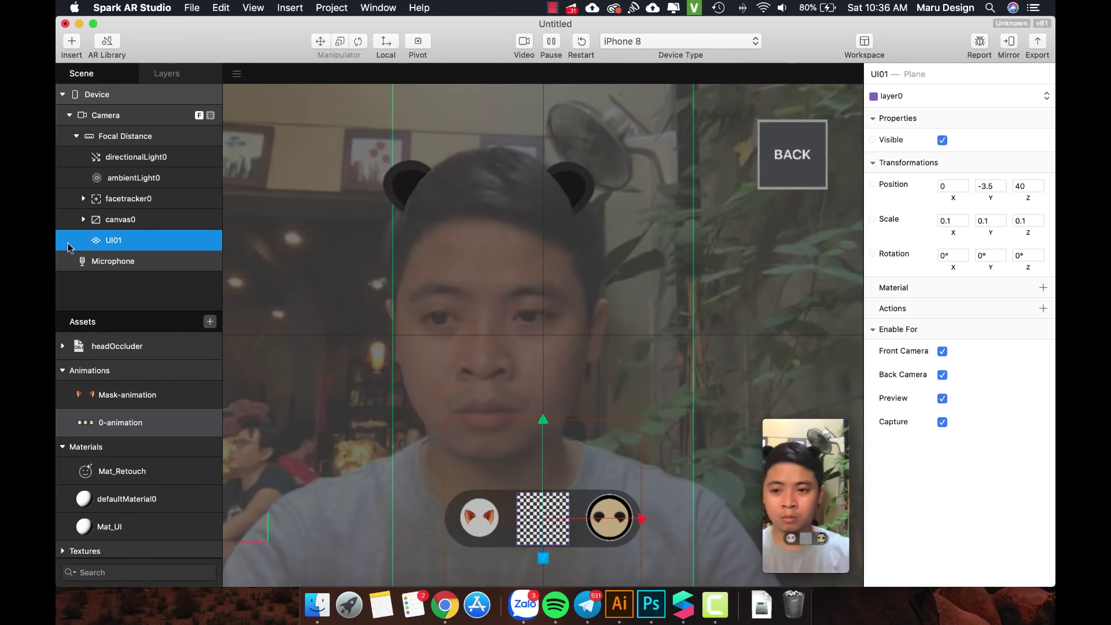
Duplicate the UI01 plane and rename the copy UI02
right_click(116, 239)
left_click(162, 347)
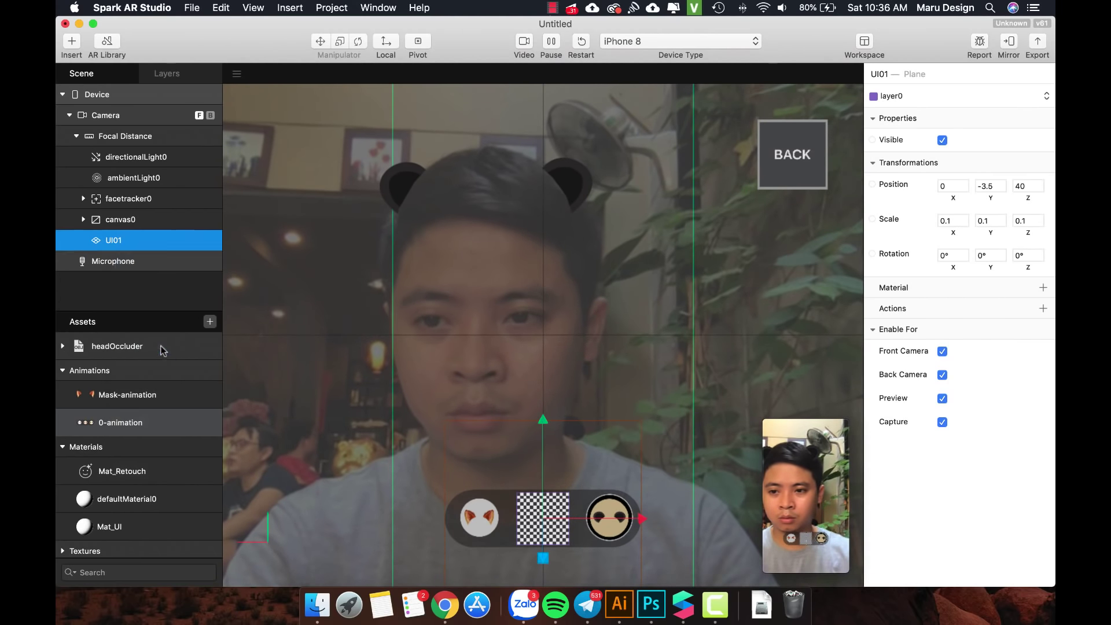
left_click(115, 264)
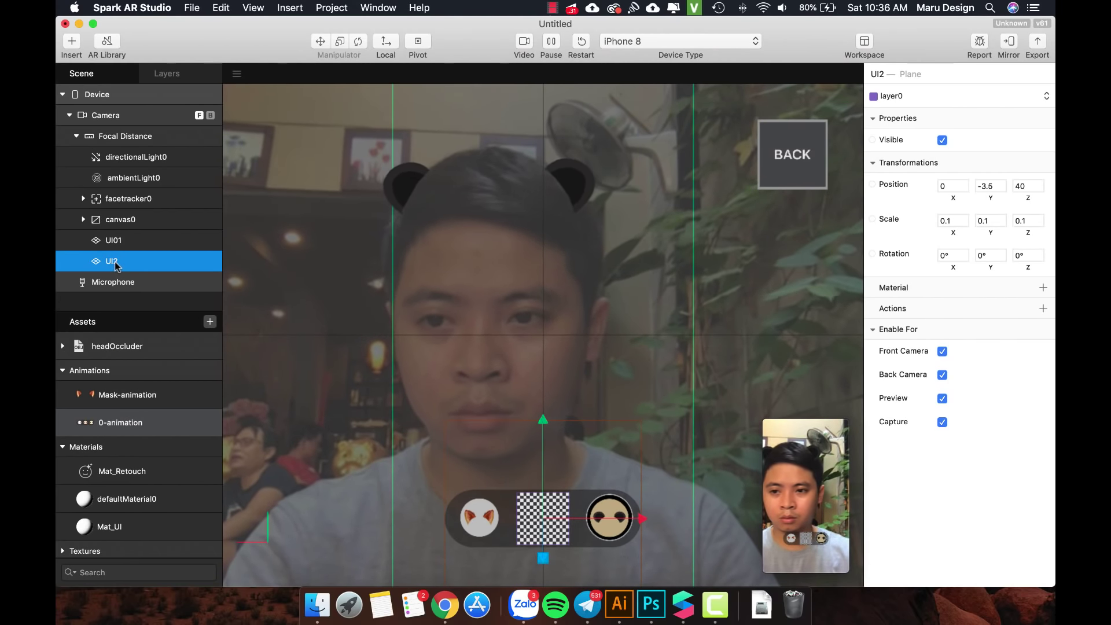
type("UI02")
key("Return")
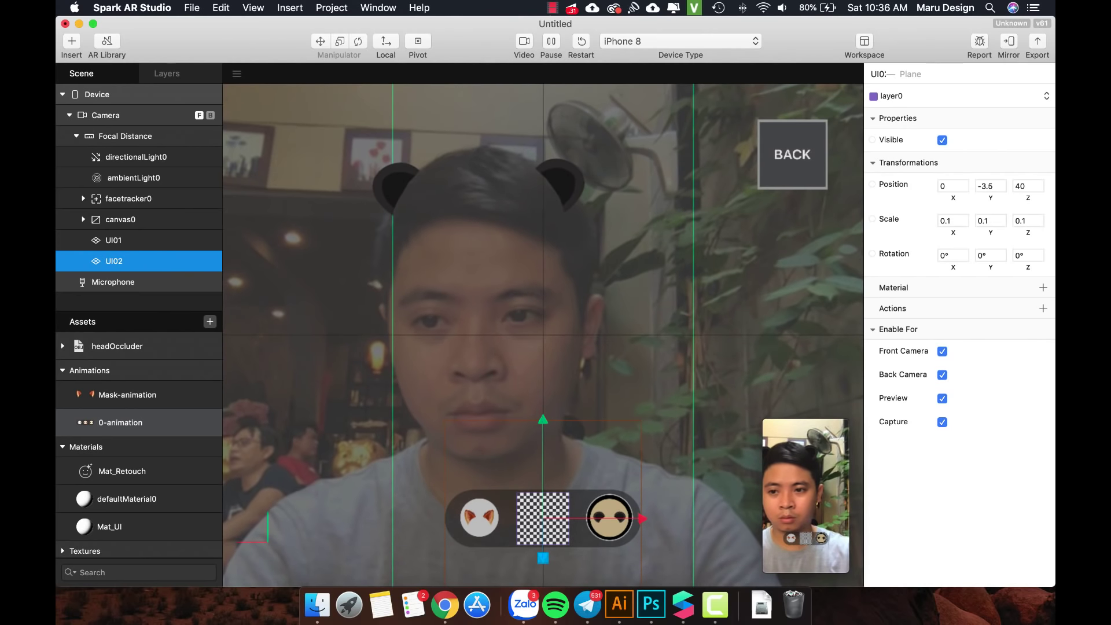
Set UI01's X position to -1.25 so it covers the fox-ear button at one end of the strip
left_click(149, 244)
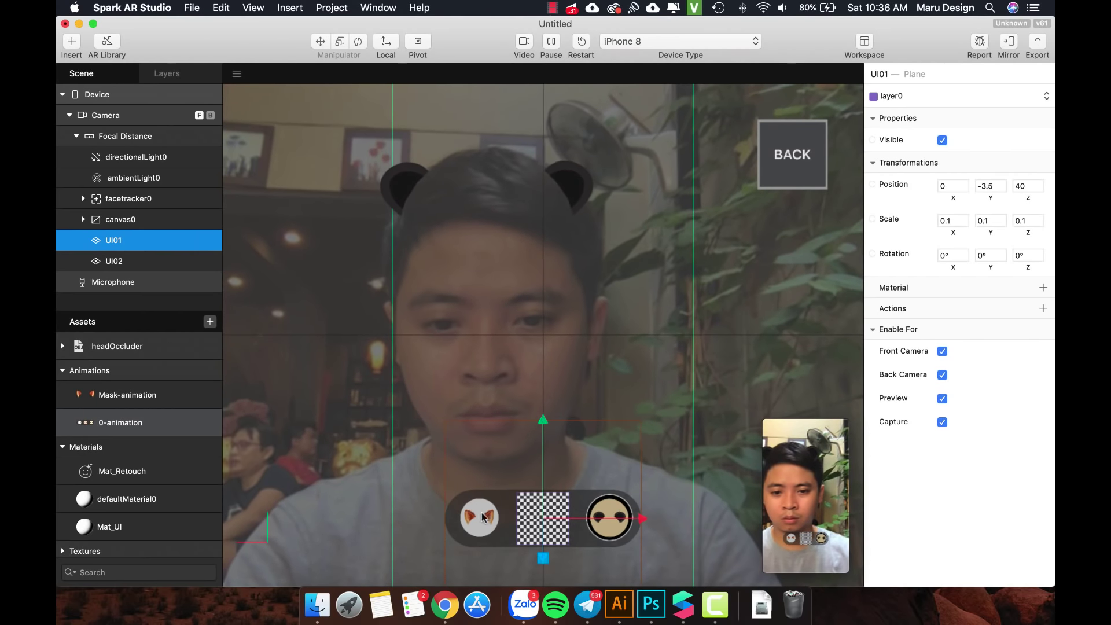
left_click(941, 186)
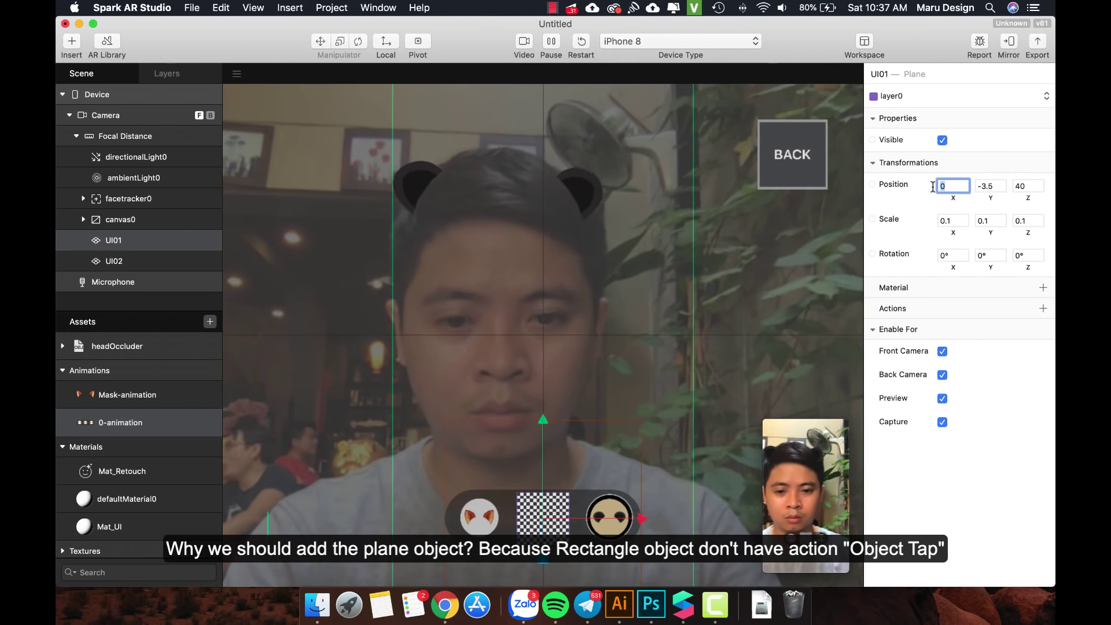
type("1")
key("Return")
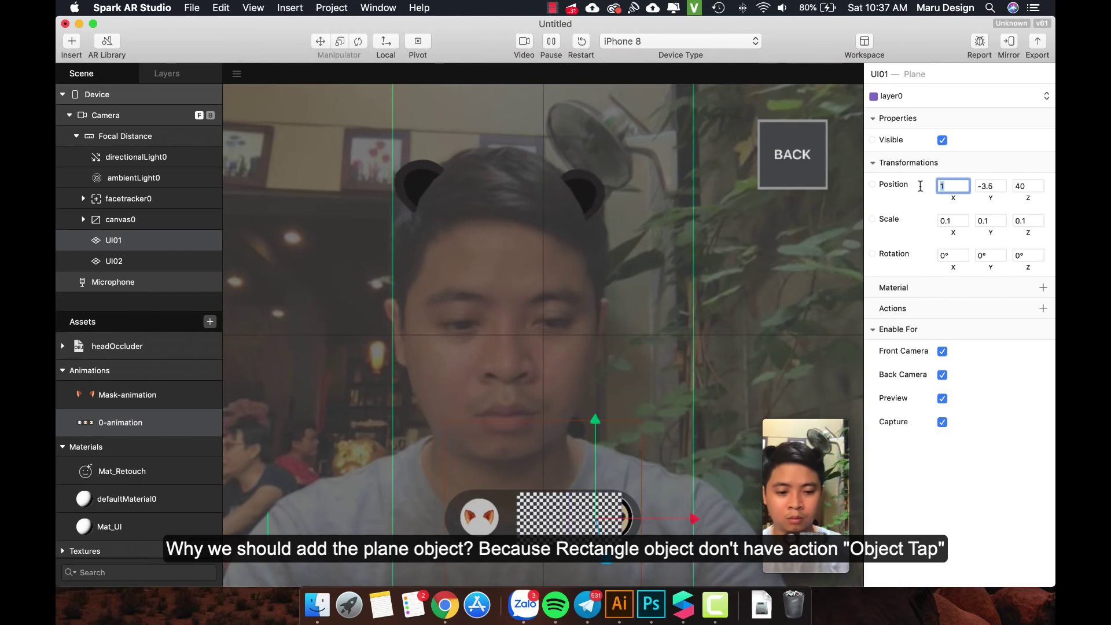
type("-1.5")
key("Return")
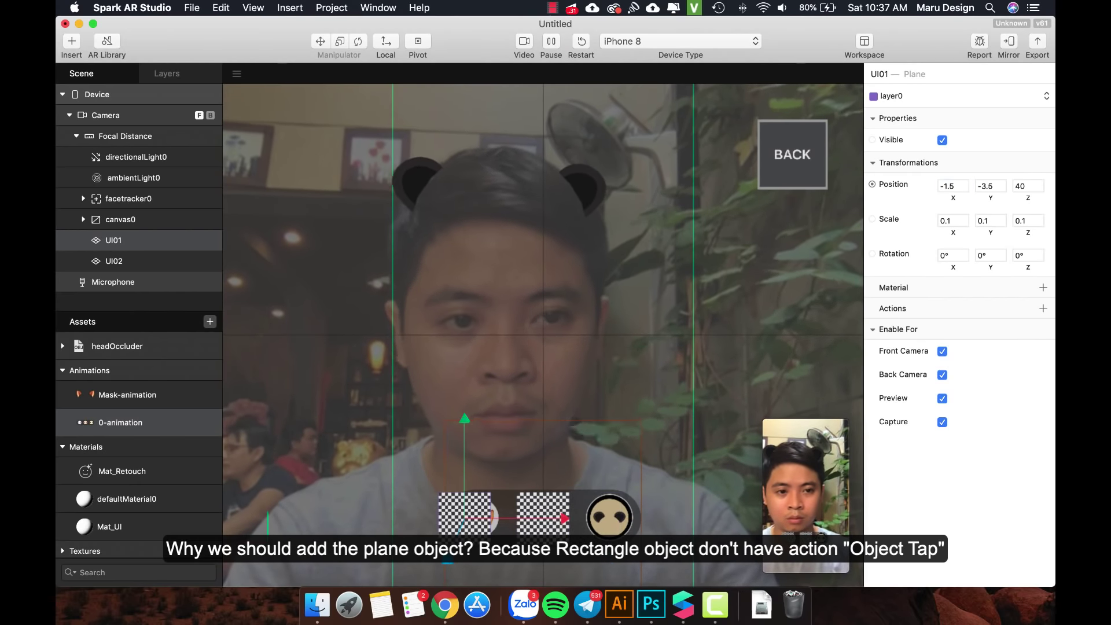
type("-1.3")
key("Return")
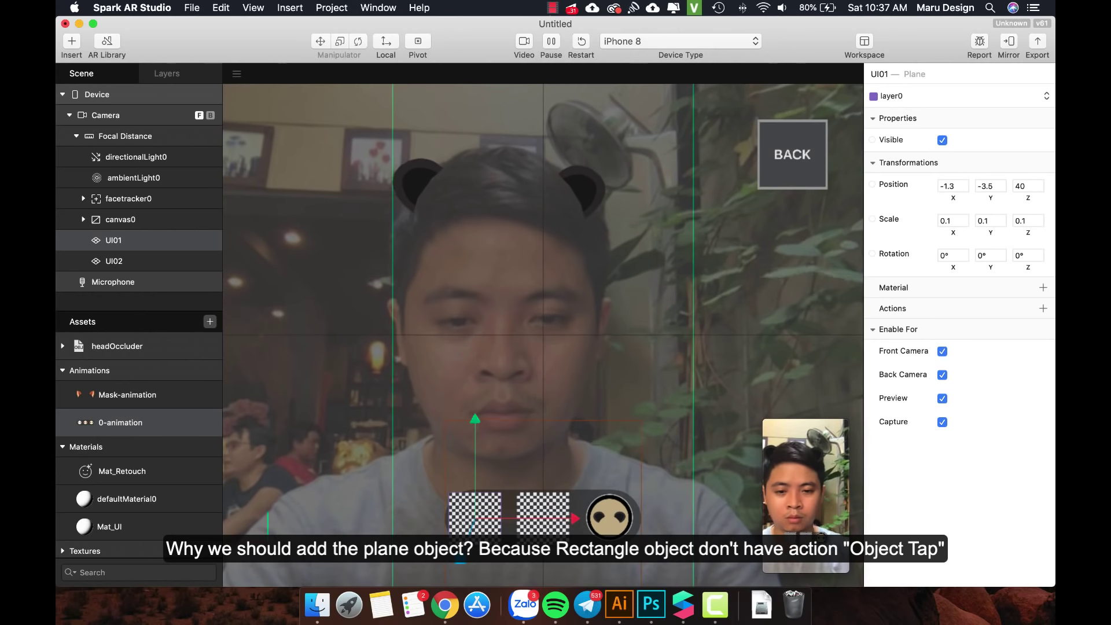
left_click(951, 187)
type("-1.25")
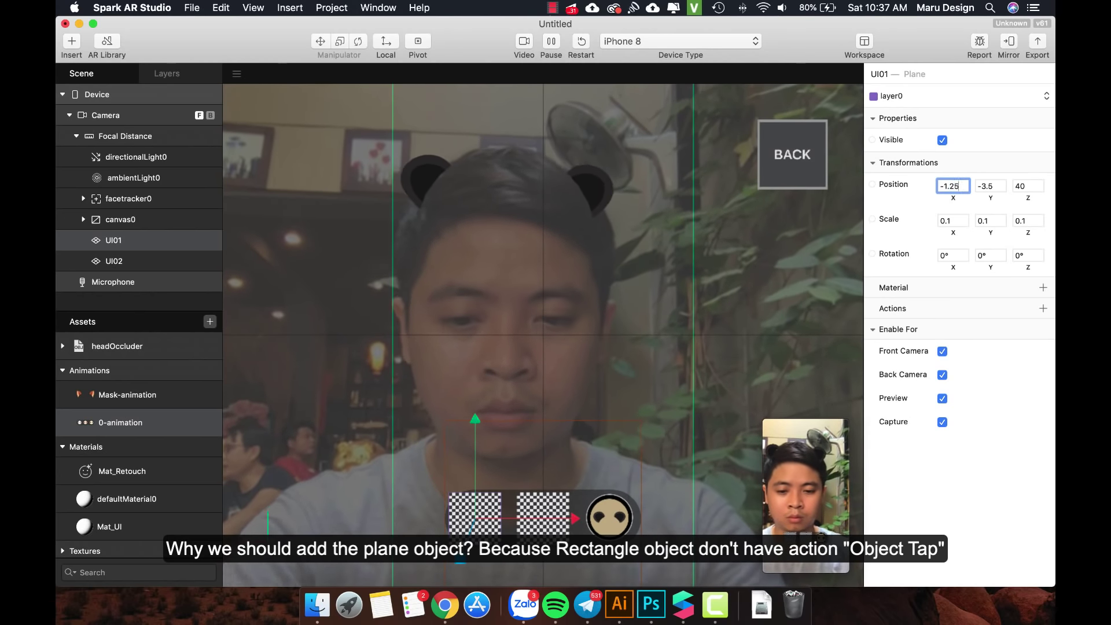
key("Return")
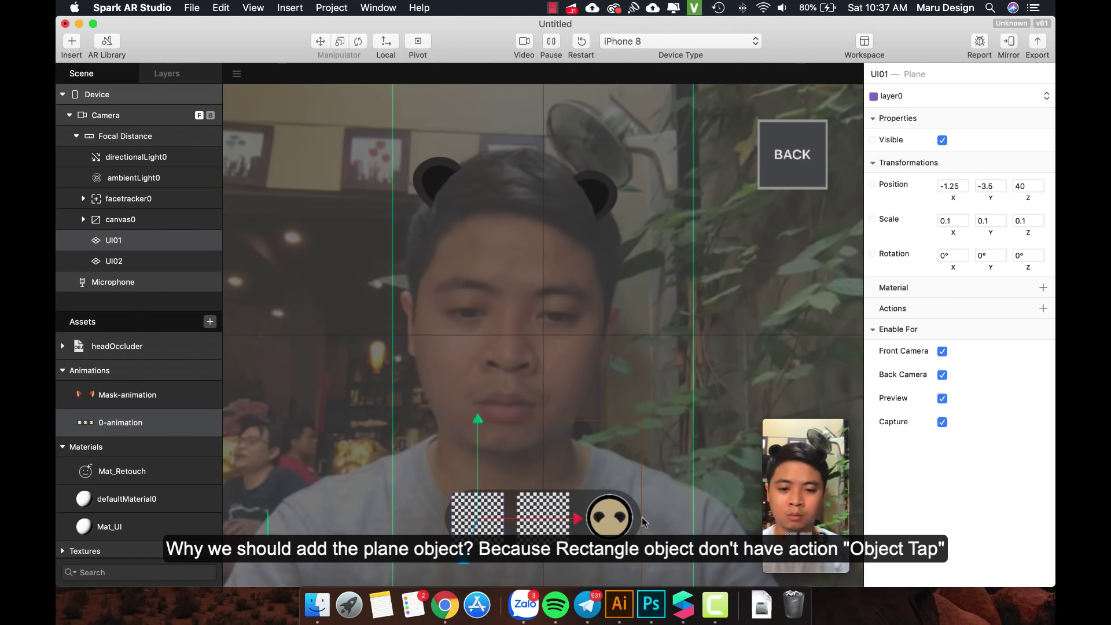
Duplicate the UI02 plane and rename the copy UI03
left_click(129, 261)
right_click(137, 262)
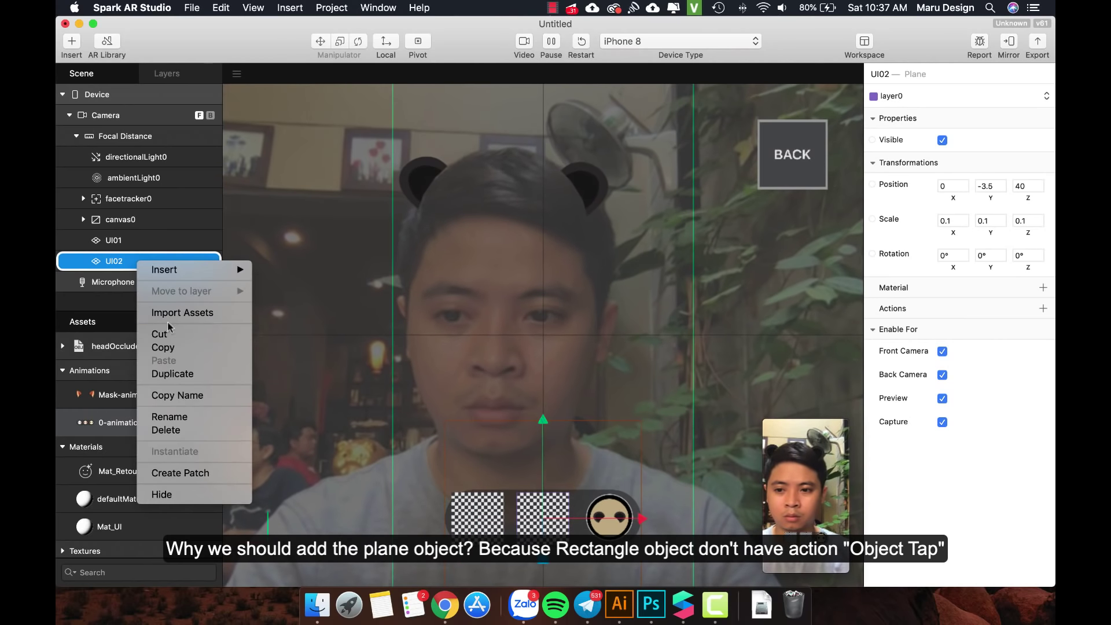
left_click(173, 373)
left_click(113, 281)
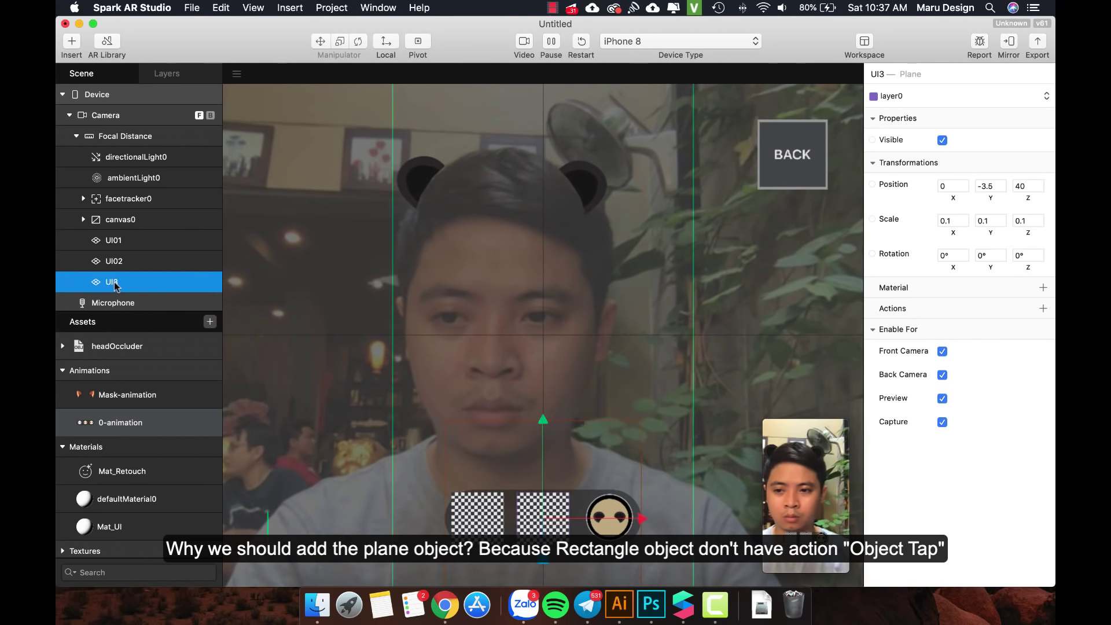
double_click(119, 283)
type("UI03")
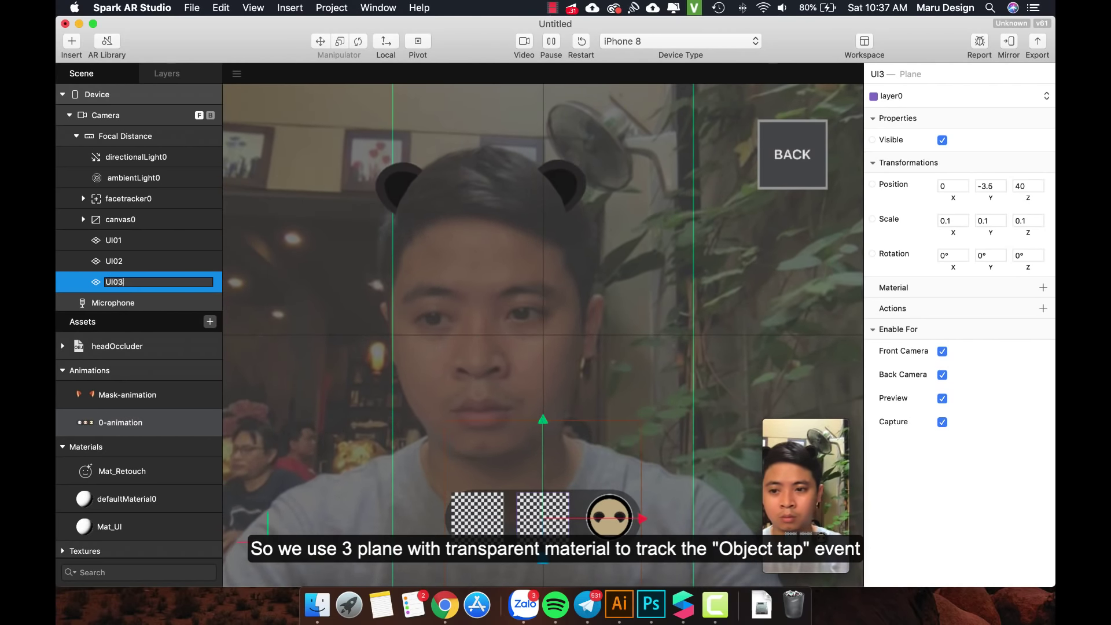
key("Return")
Set UI03's X position to 1.25 so it covers the panda-ear button
left_click(930, 186)
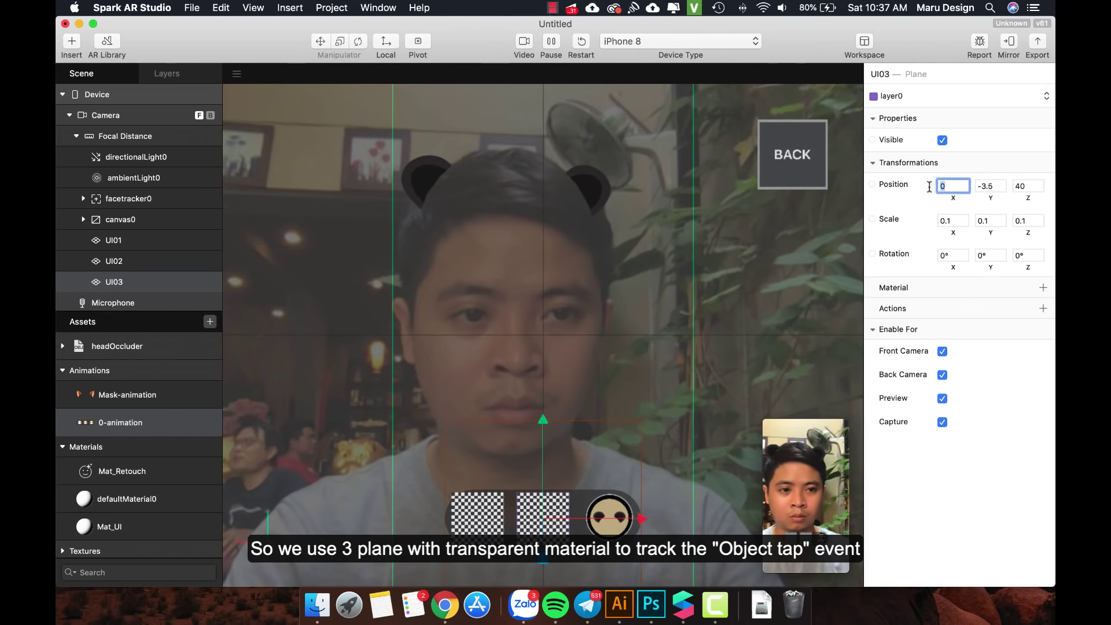
type("1.25")
key("Return")
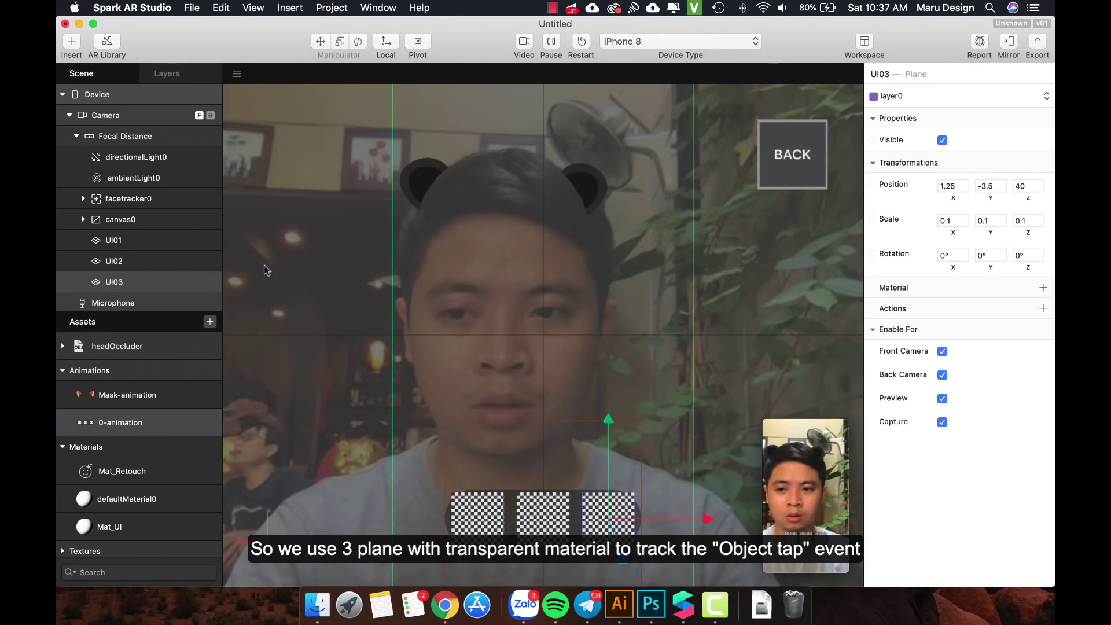
Create one new material and assign it to the UI01, UI02 and UI03 planes together
left_click(154, 242, "shift")
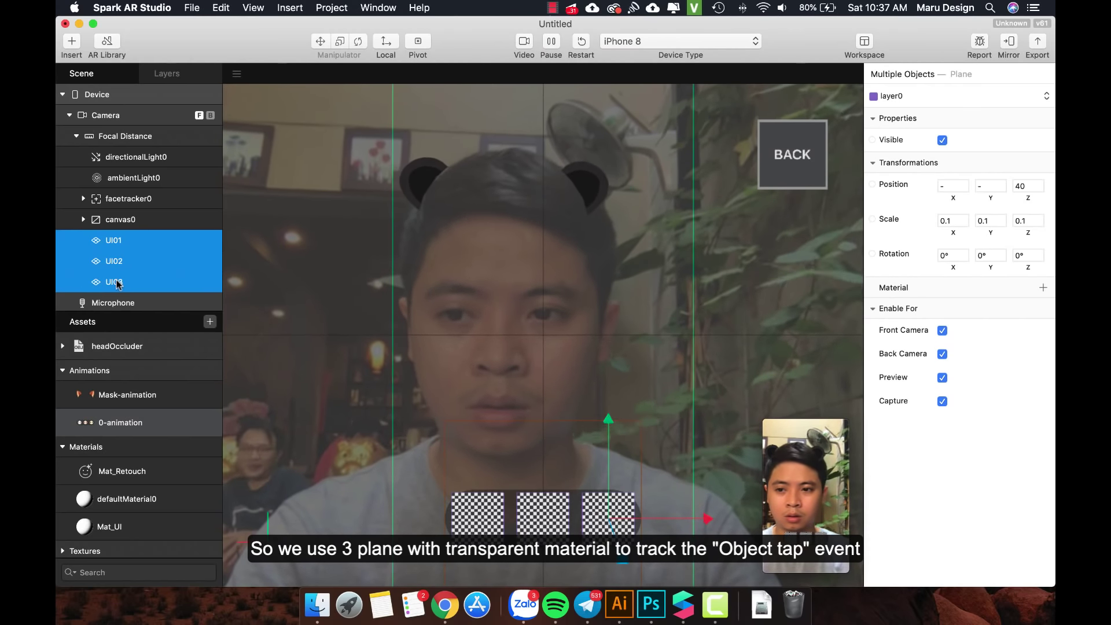
left_click(1042, 287)
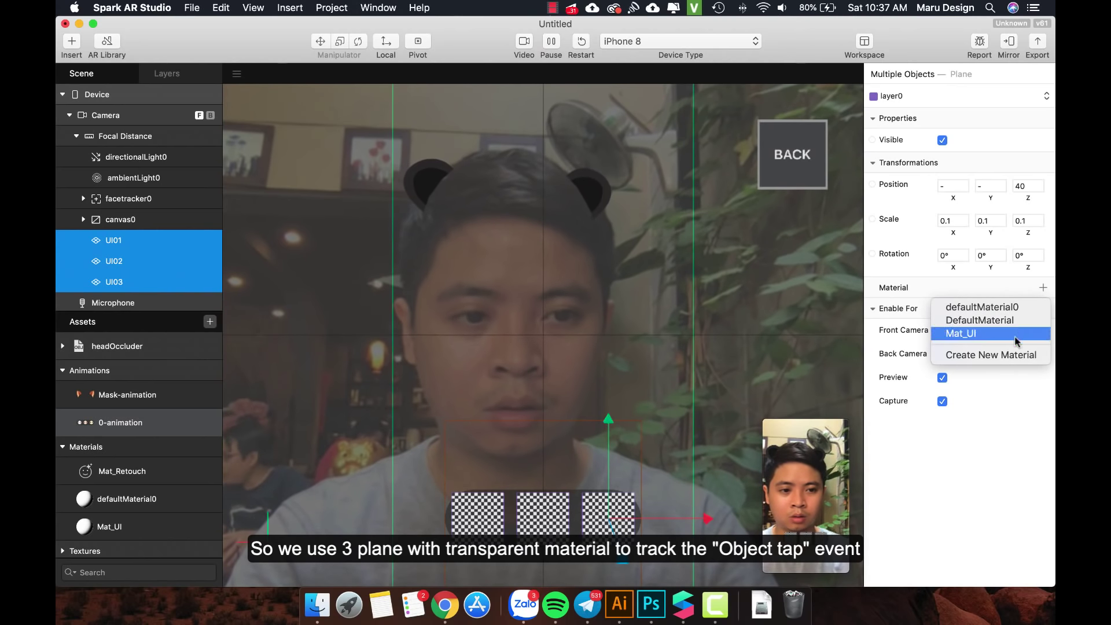
left_click(1011, 354)
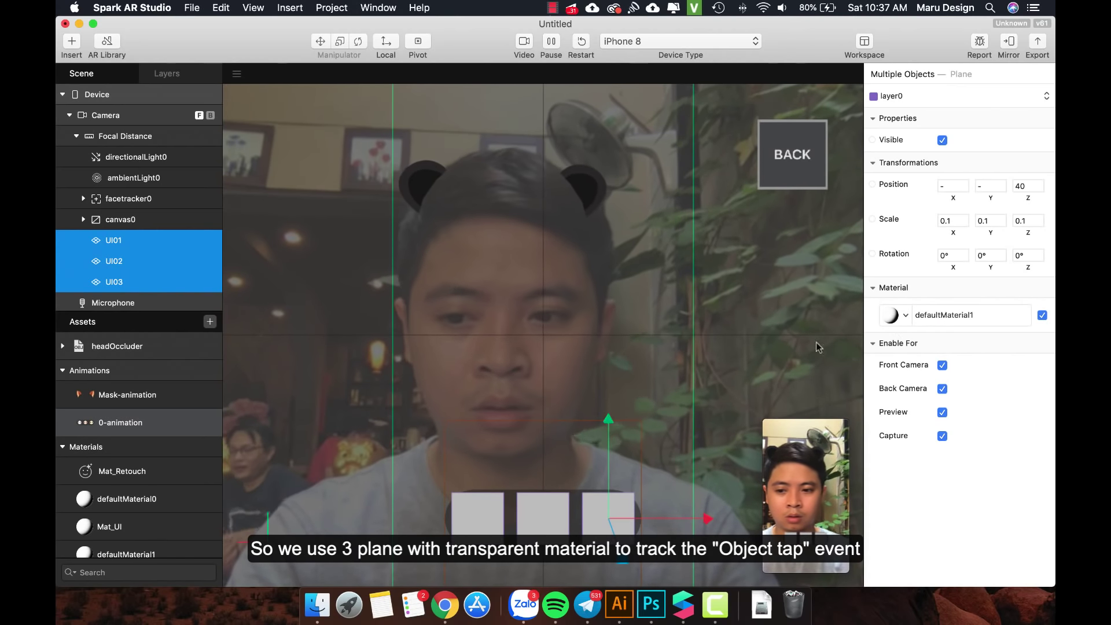
Rename the three planes' new material transparent and set its opacity to 0%
scroll(133, 508, "down", 2)
left_click(133, 523)
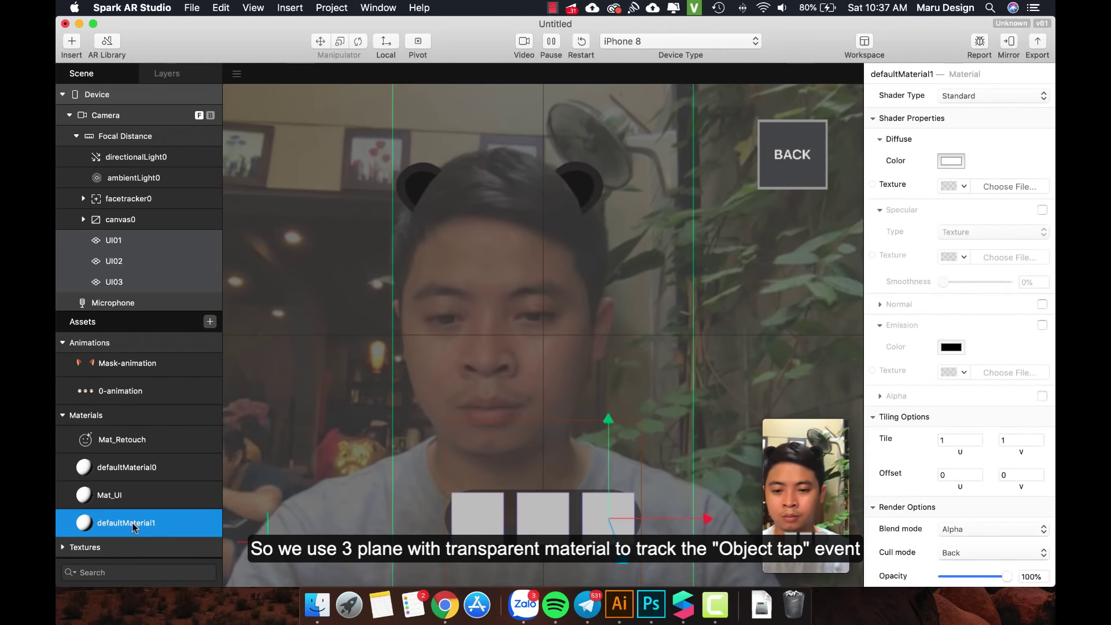
double_click(133, 524)
type("tra")
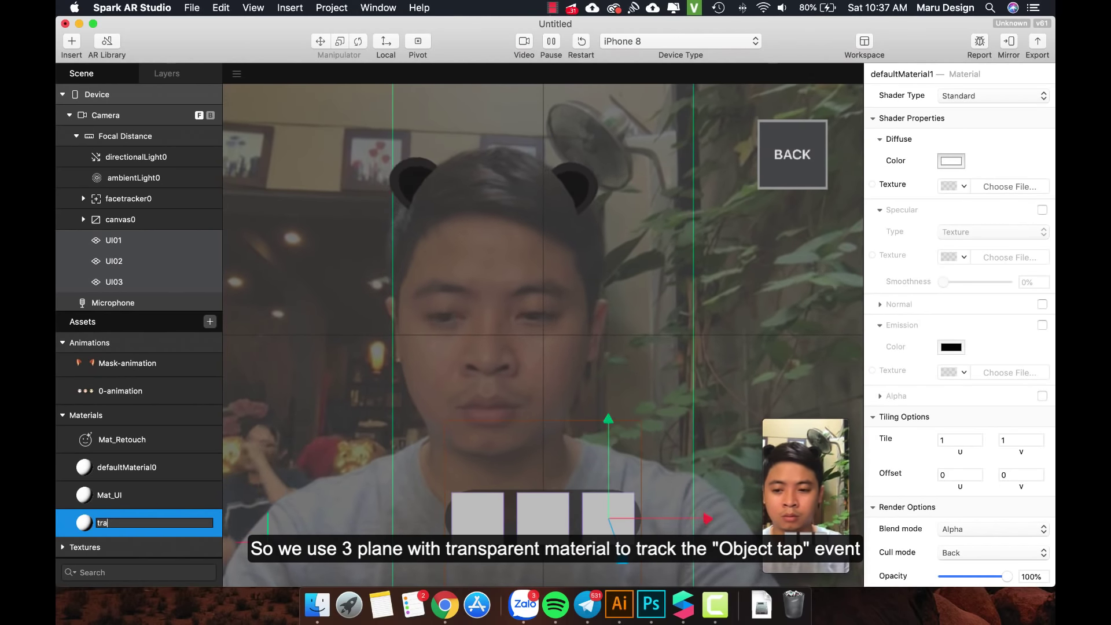
type("nsparent")
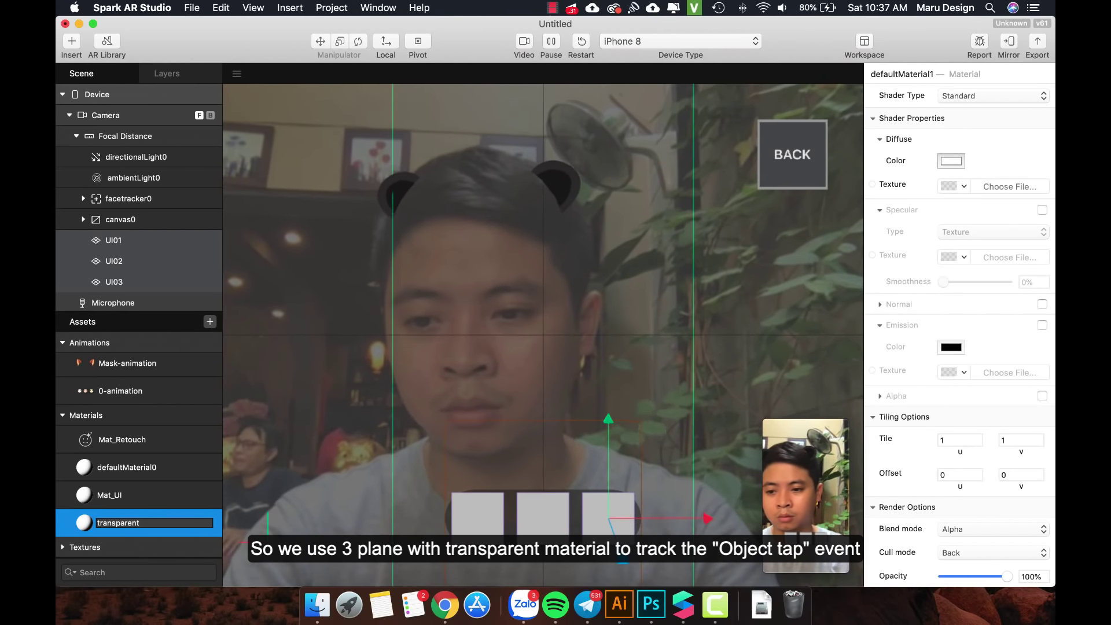
key("Return")
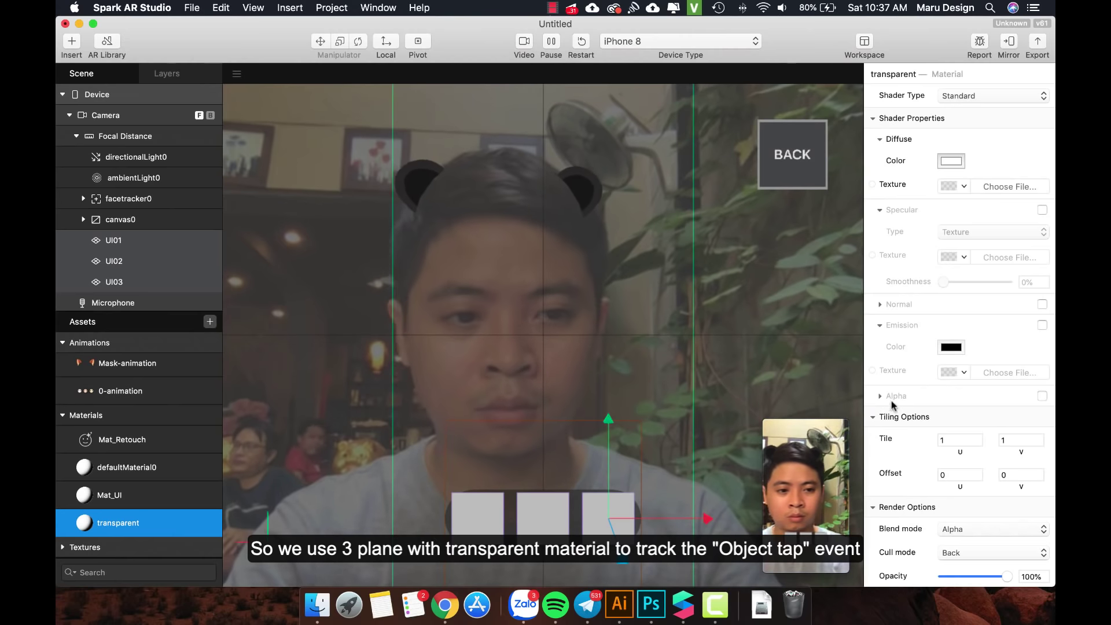
scroll(903, 405, "down", 5)
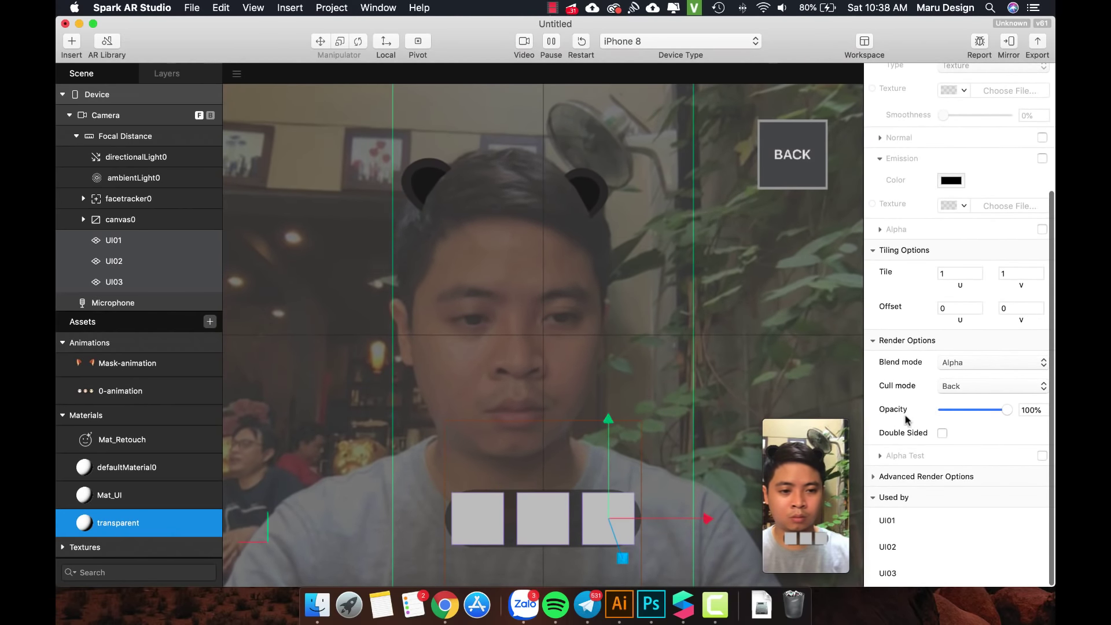
left_click_drag(1007, 410, 942, 410)
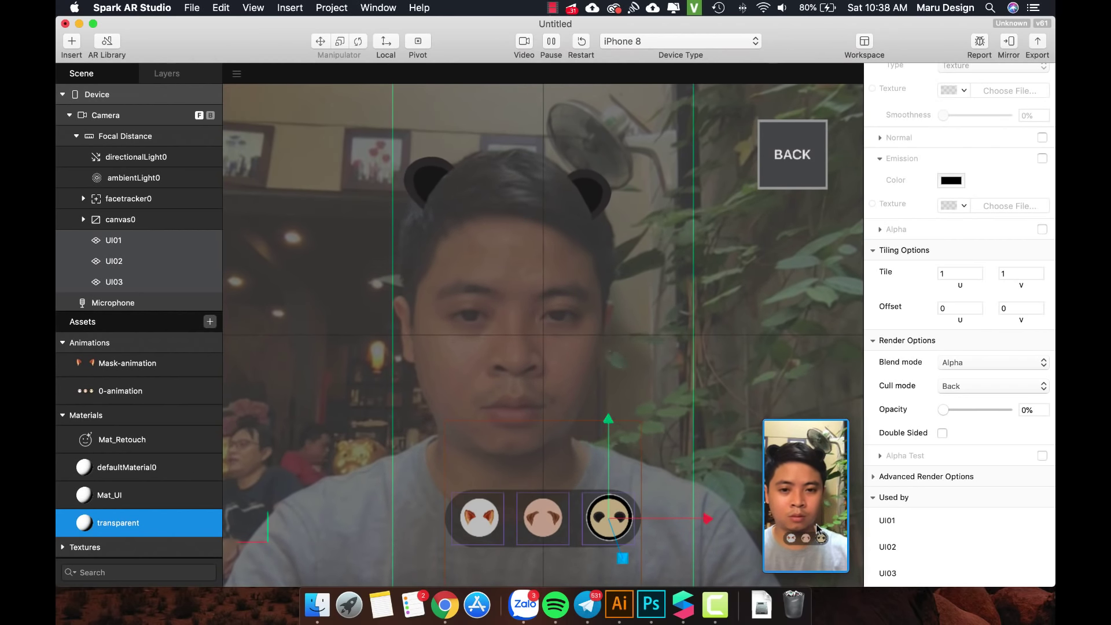
Enlarge the simulator preview to show the three buttons at a larger size
left_click(797, 477)
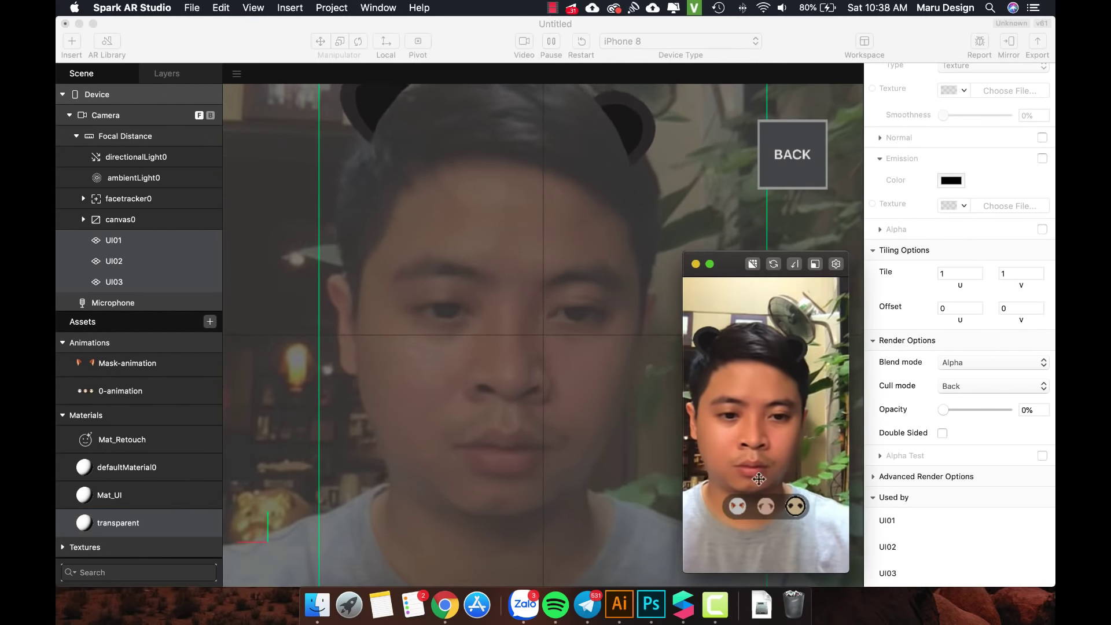
left_click(439, 230)
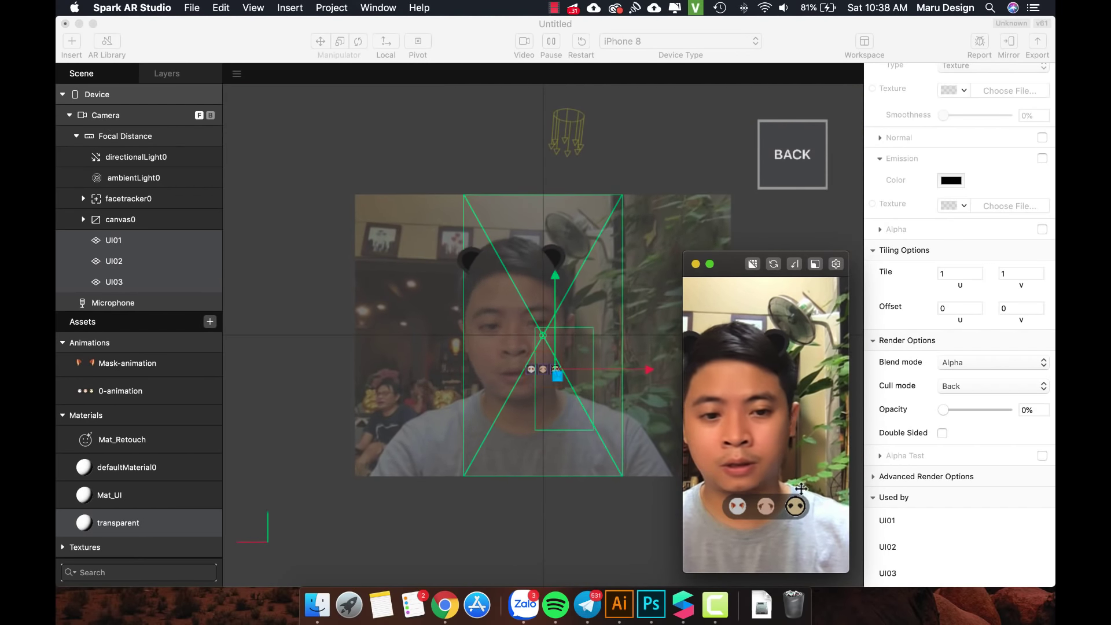
left_click(253, 7)
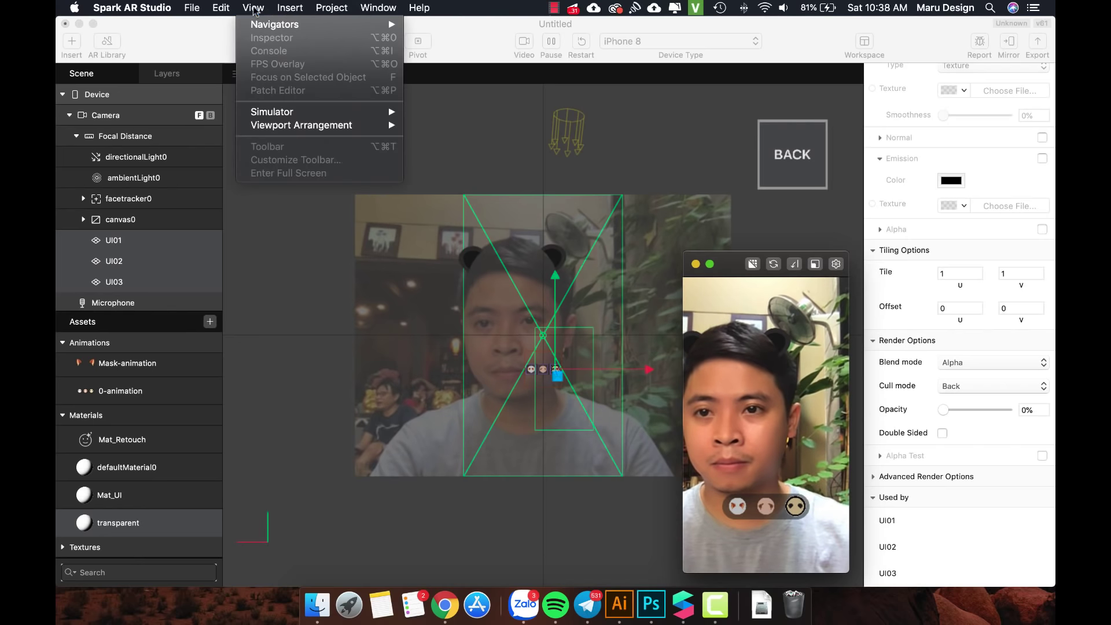
left_click(238, 221)
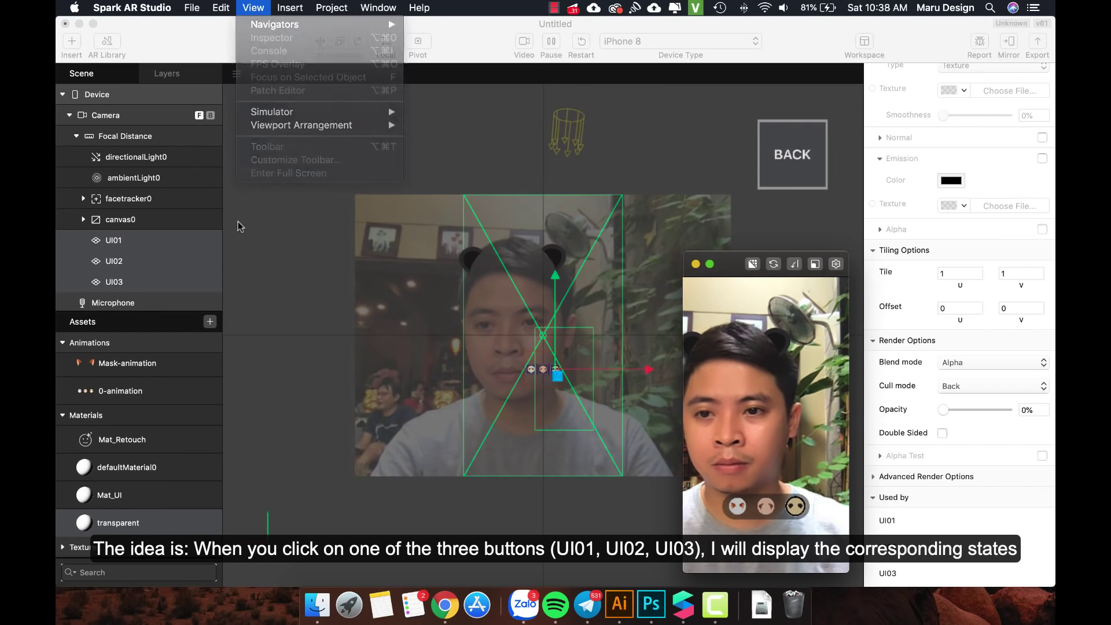
Collapse the Animations and Materials asset groups, keep the Device tree expanded, and open the Patch Editor
left_click(63, 94)
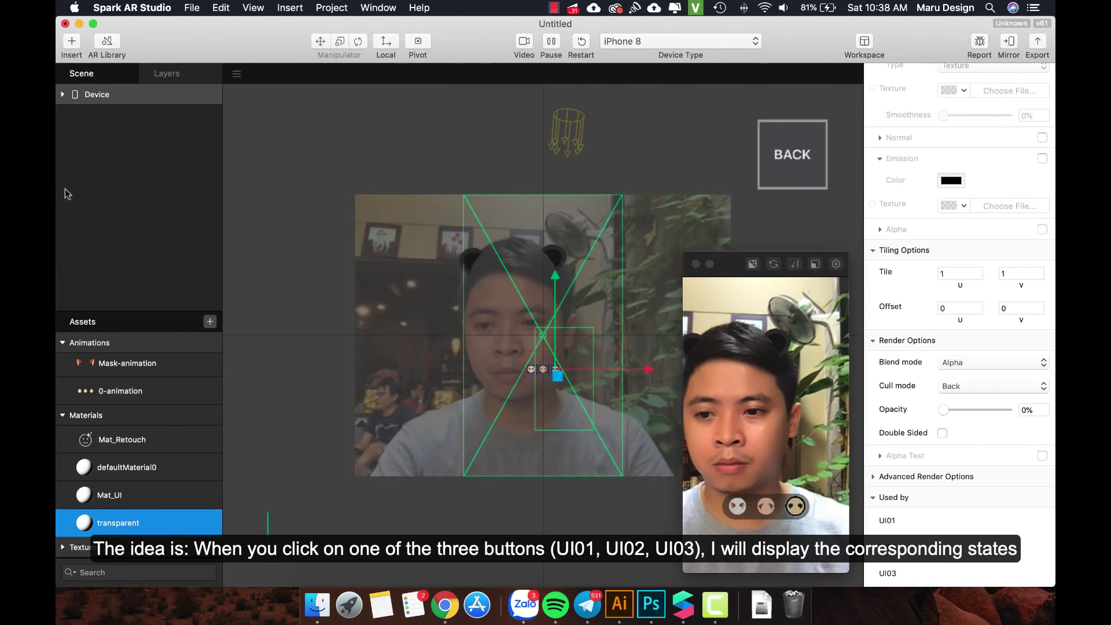
left_click(62, 342)
left_click(63, 391)
left_click(62, 95)
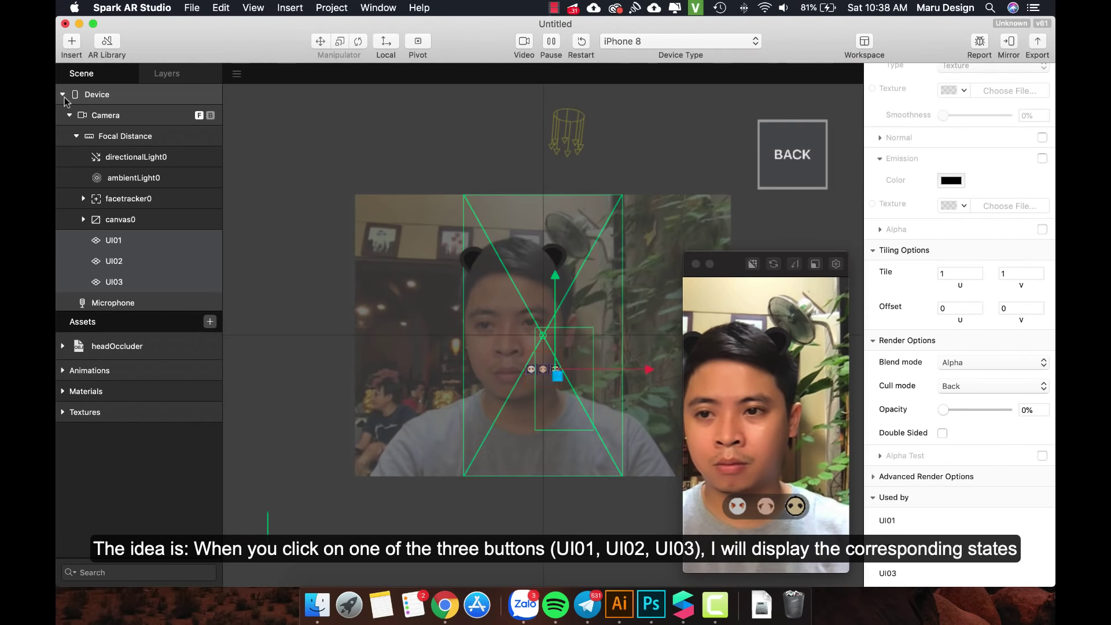
left_click(253, 7)
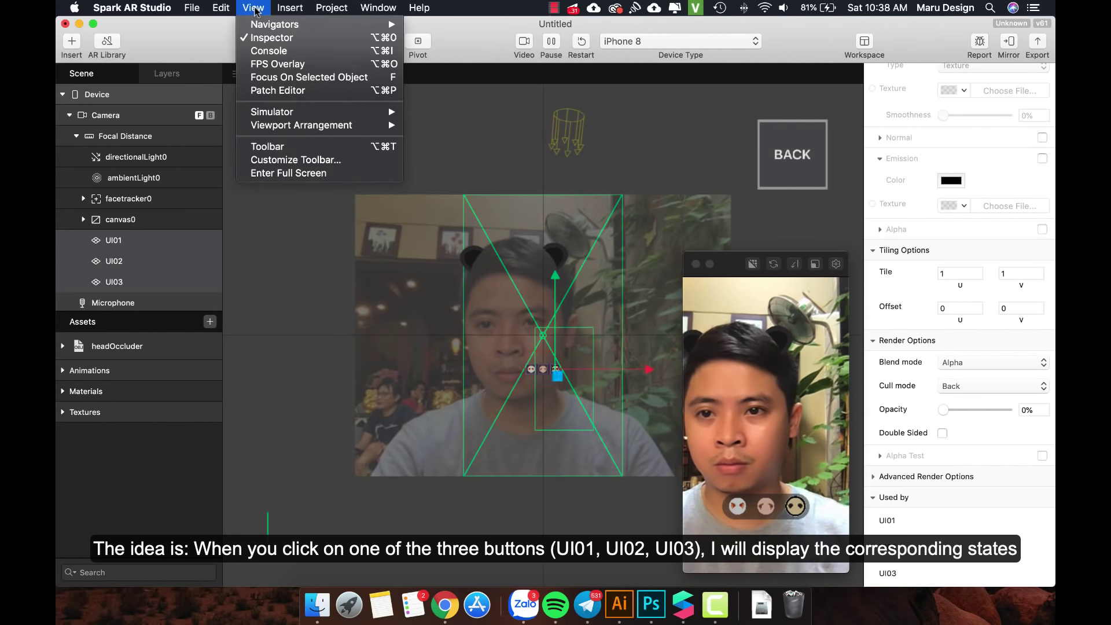
left_click(290, 92)
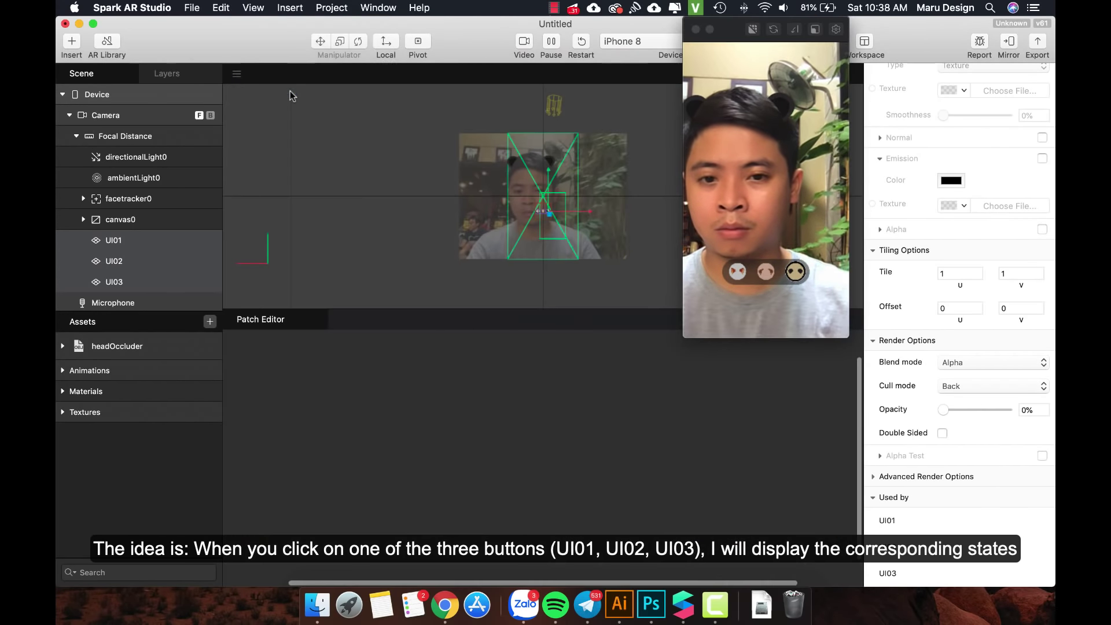
Add a Tap action to the UI01 plane and place its Object Tap patches near the start of the patch graph
left_click(130, 245, "shift")
left_click(131, 245)
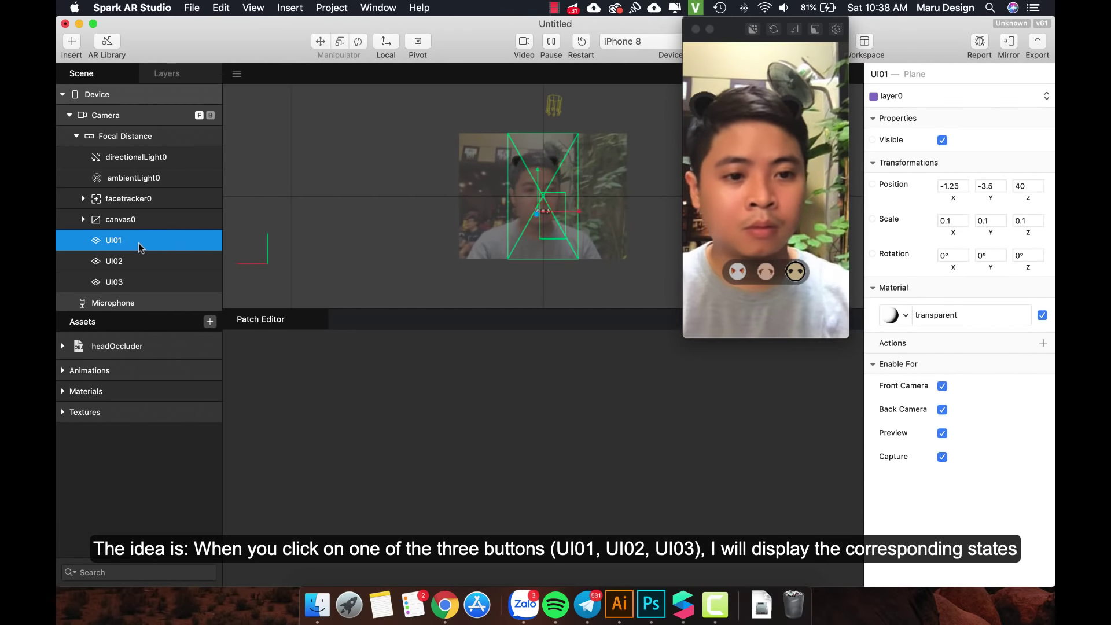
left_click(1043, 344)
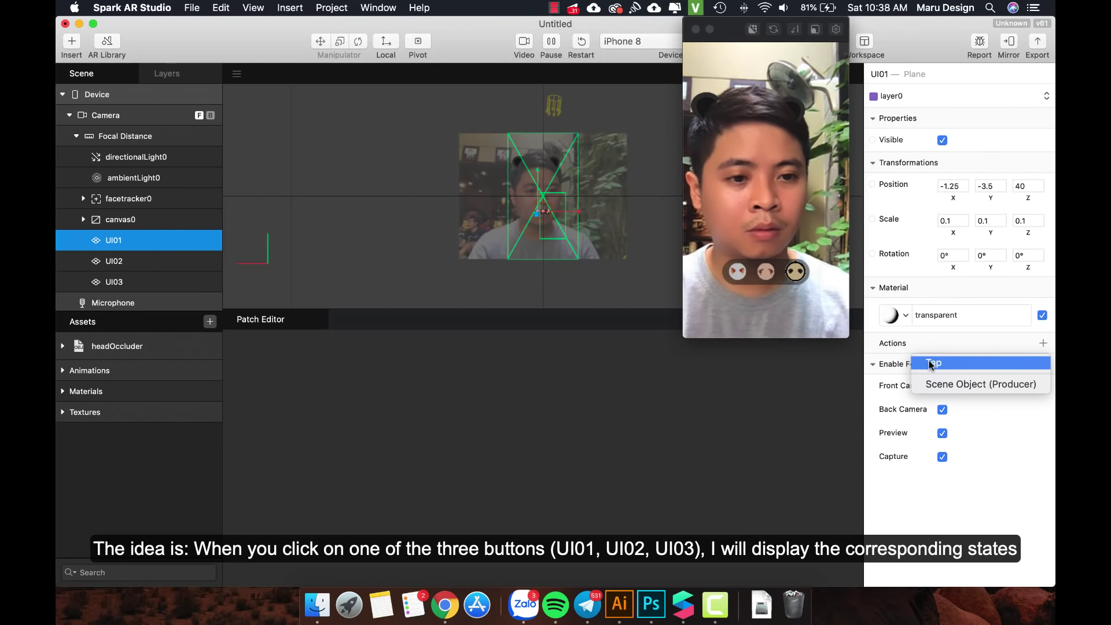
left_click(932, 364)
left_click_drag(642, 502, 275, 379)
left_click(491, 394)
left_click(113, 240)
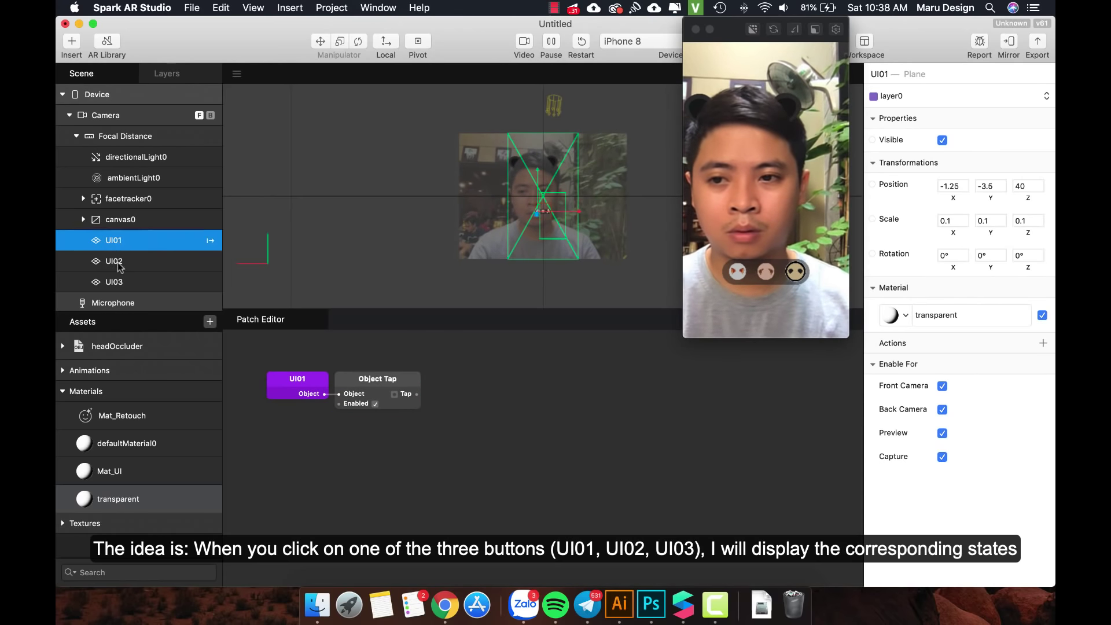
Add a Tap action to the UI02 plane and place its patches directly below UI01's
left_click(123, 264)
left_click(1042, 344)
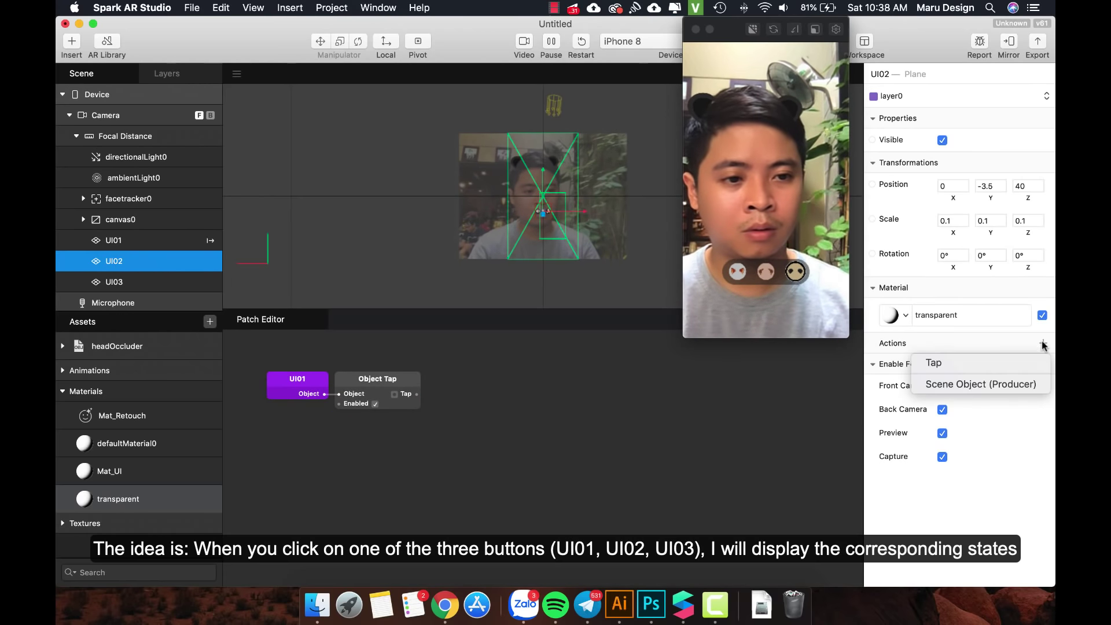
left_click(991, 363)
scroll(636, 495, "left", 3)
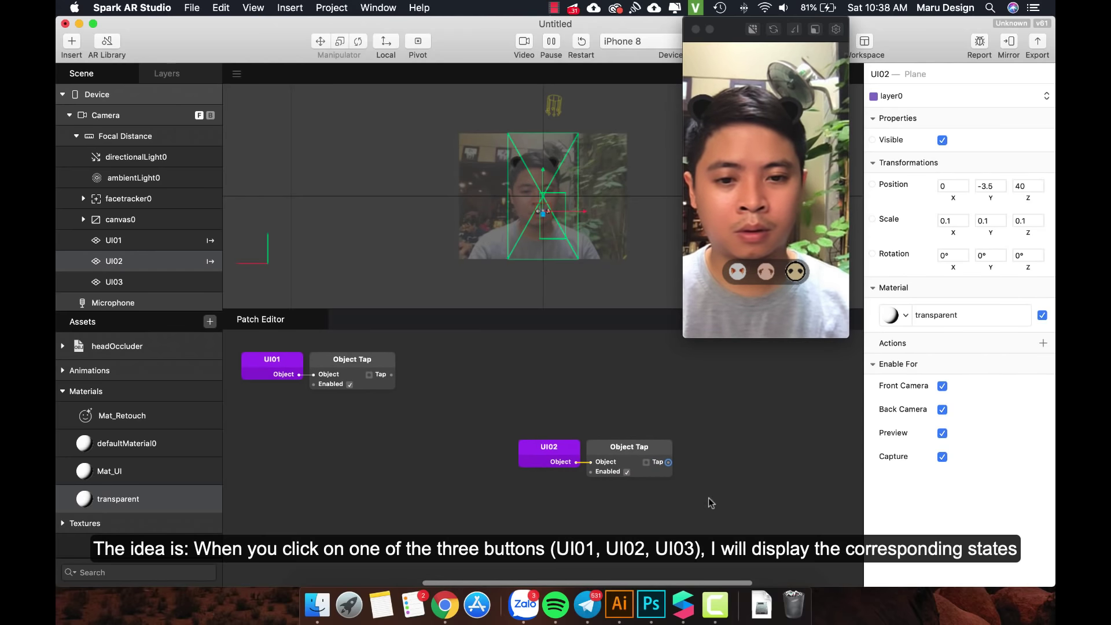
left_click_drag(708, 497, 278, 422)
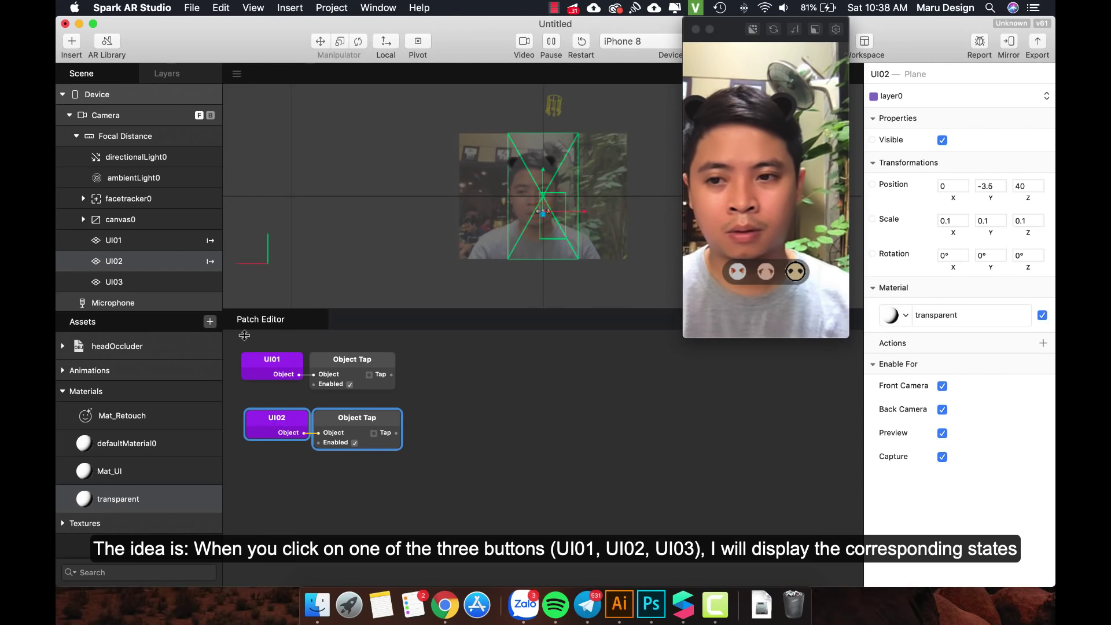
Add a Tap action to the UI03 plane and line up the three Object Tap patch pairs in one column
left_click(132, 282)
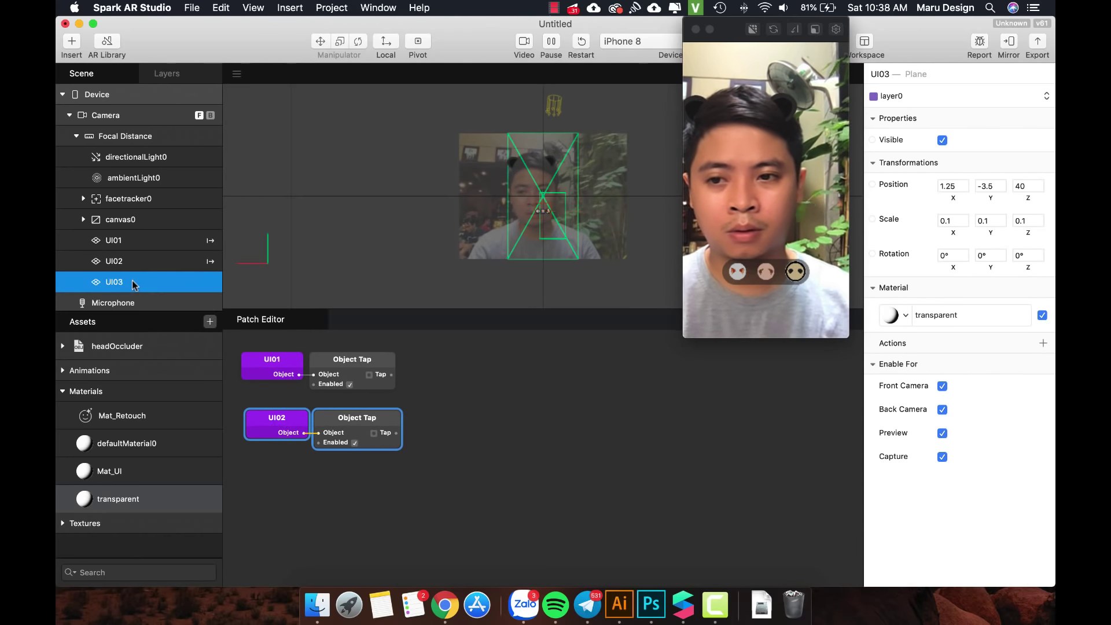
left_click(1043, 343)
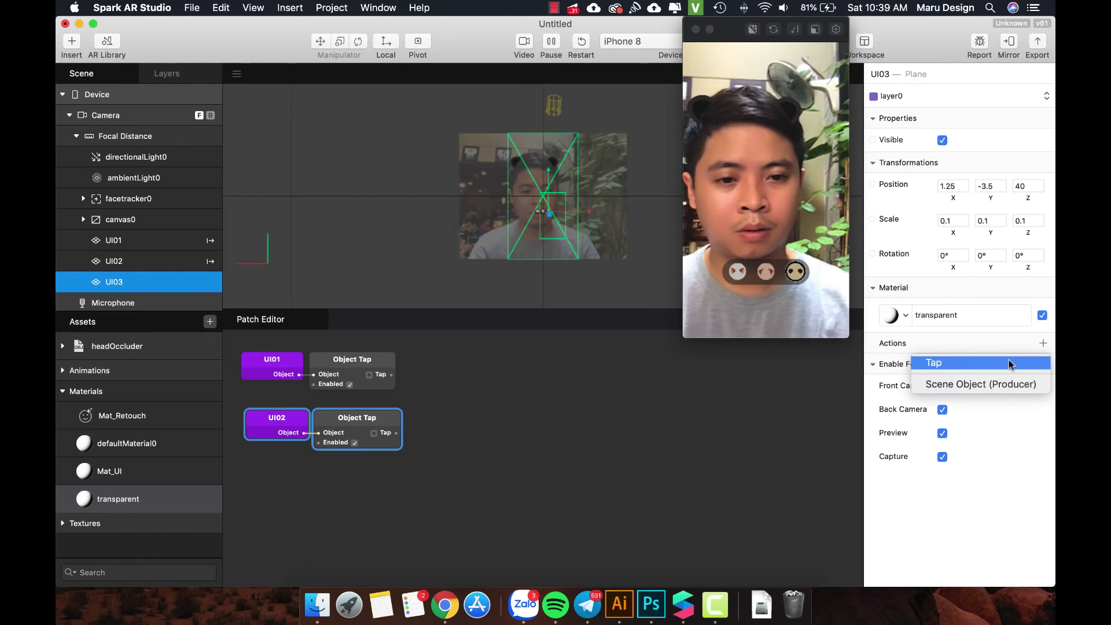
left_click(983, 362)
left_click_drag(643, 507, 461, 438)
scroll(462, 438, "left", 3)
left_click_drag(606, 459, 307, 460)
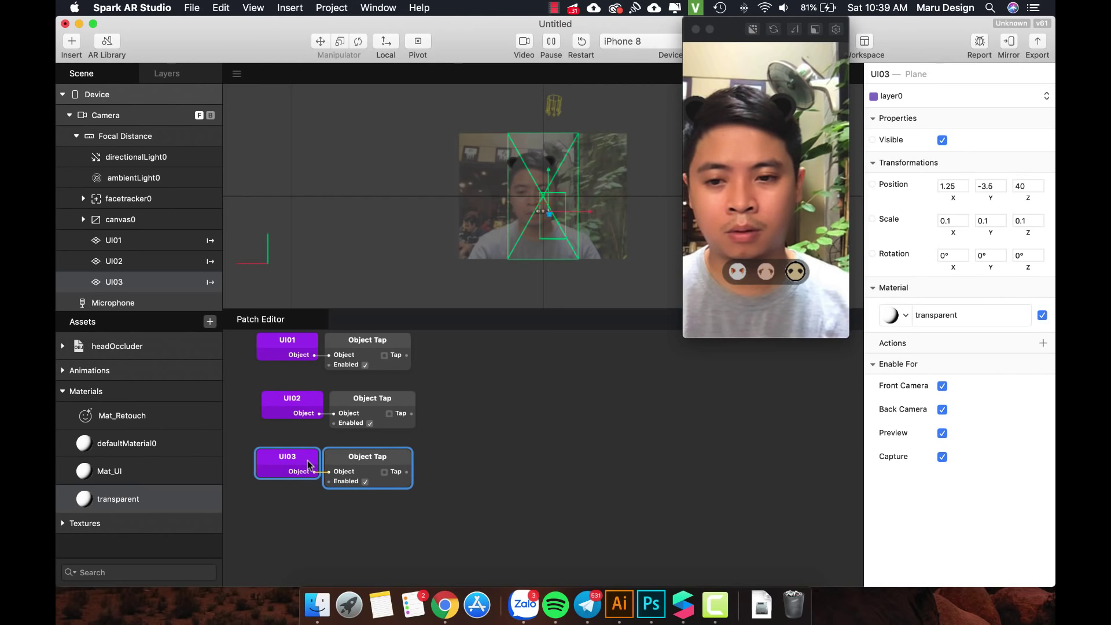
left_click_drag(460, 424, 314, 395)
scroll(343, 398, "up", 3)
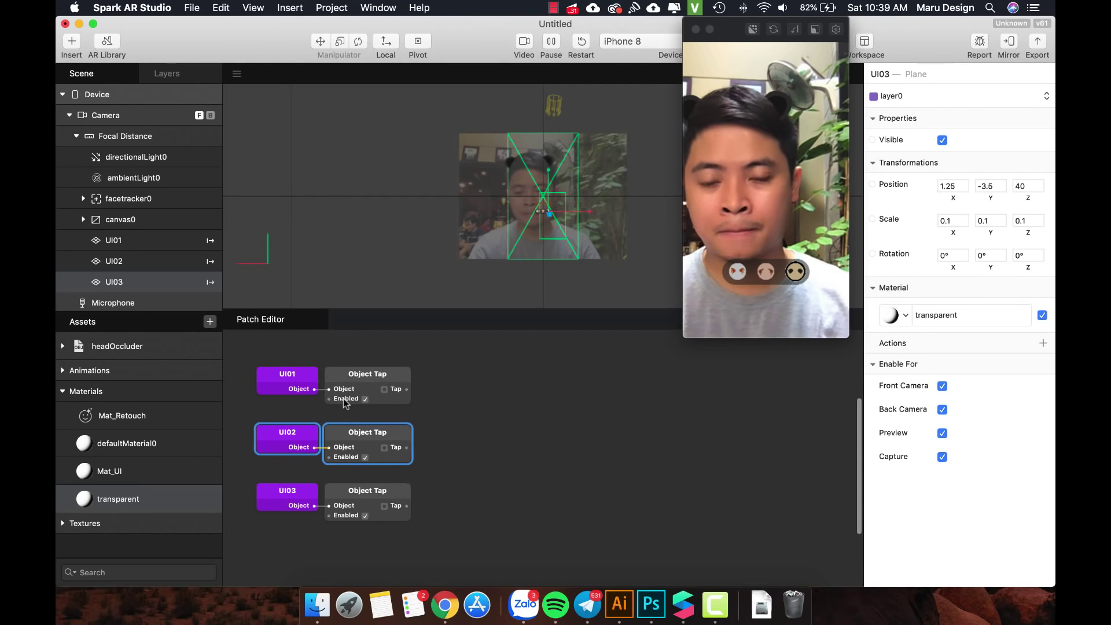
Insert an Option Switch patch and place it just after the three Object Tap patches
right_click(507, 373)
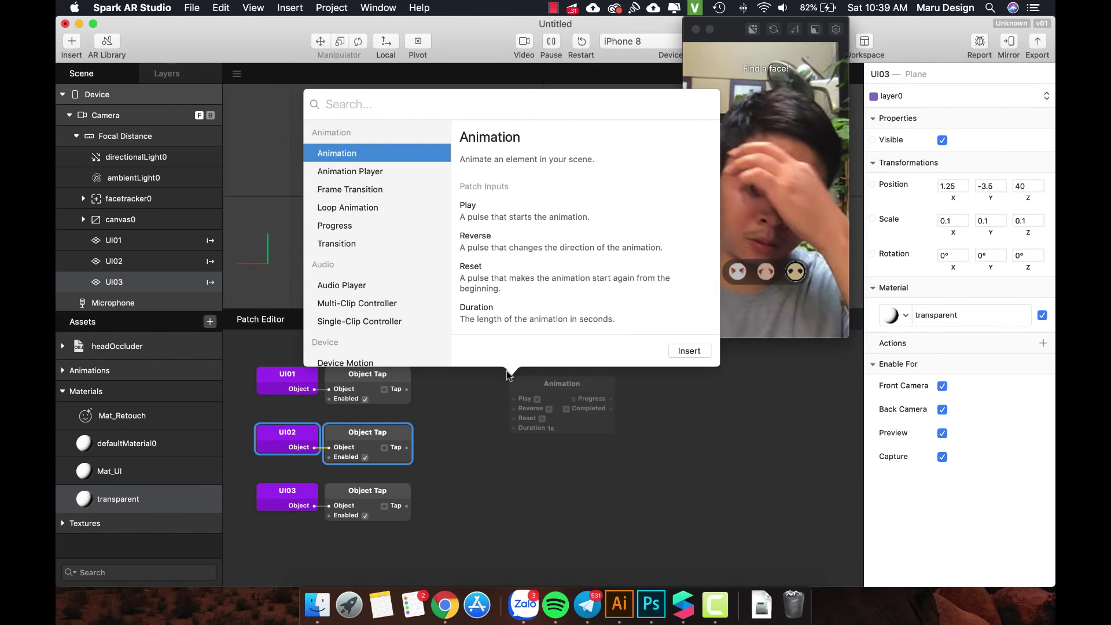
type("pic")
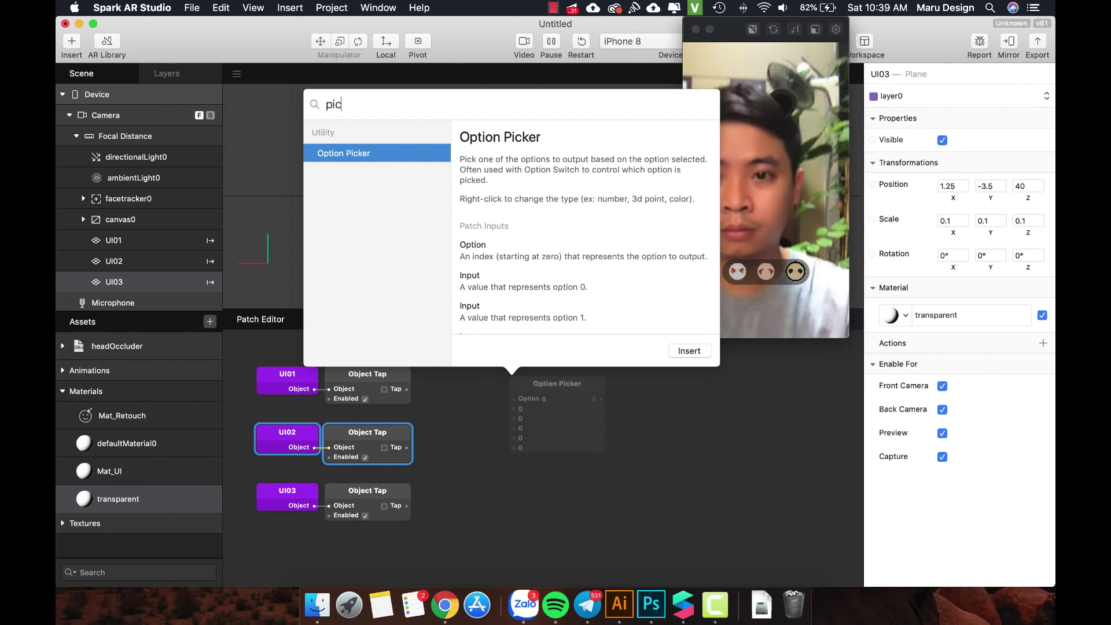
key("BackSpace")
key("BackSpace")
key("BackSpace")
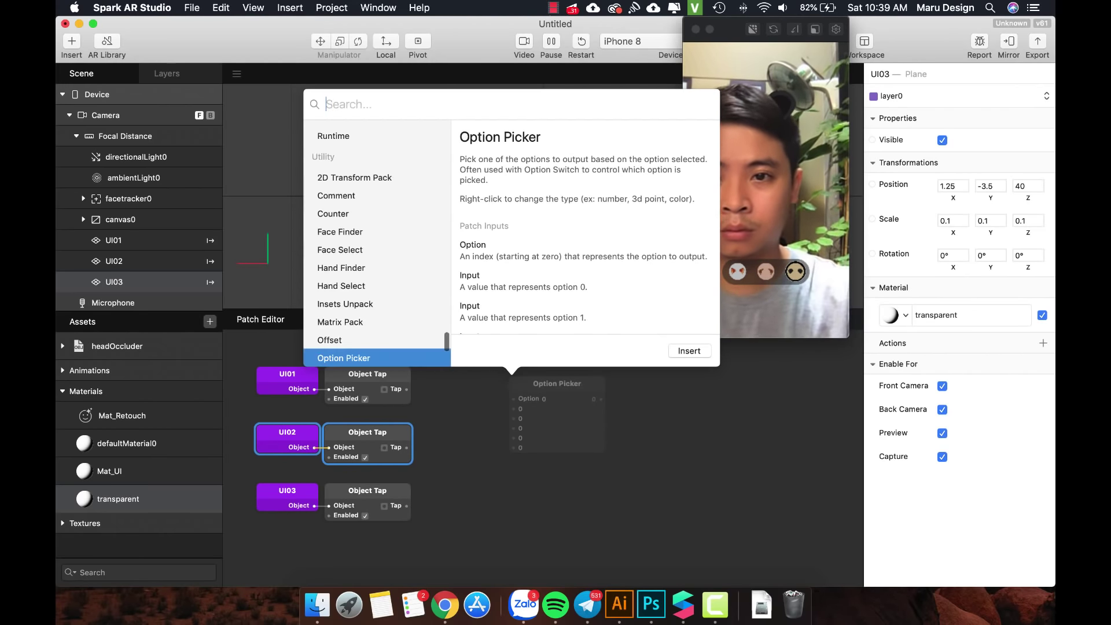
type("option")
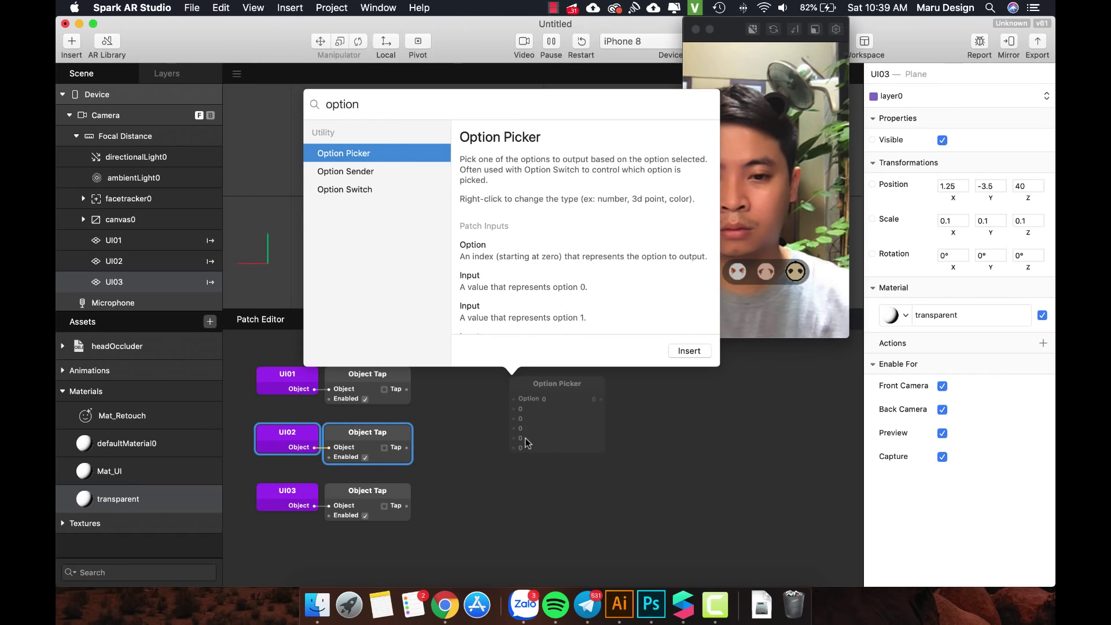
left_click(368, 190)
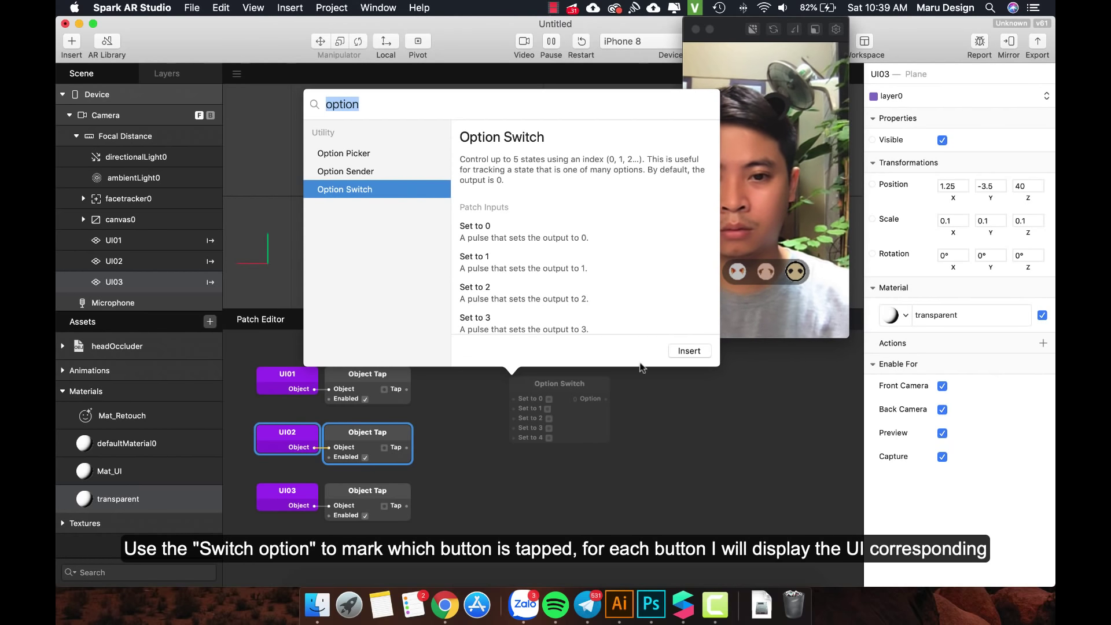
left_click(683, 352)
left_click_drag(567, 386, 512, 406)
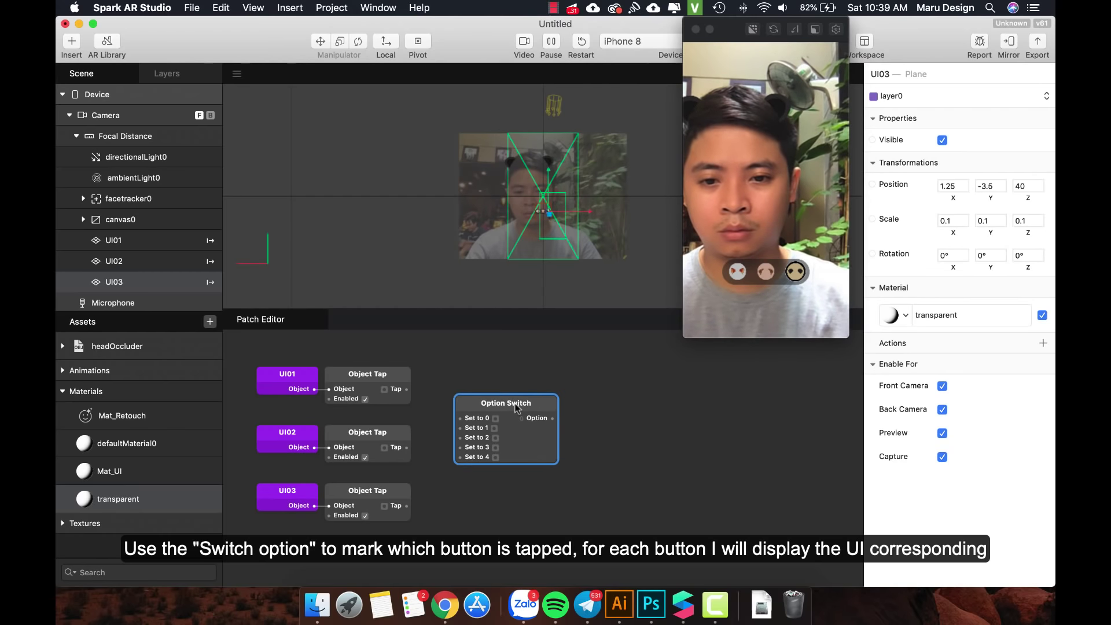
Connect the Tap outputs of UI01, UI02 and UI03 to the Option Switch's Set to 0, Set to 1 and Set to 2
left_click_drag(407, 390, 447, 422)
left_click_drag(460, 422, 460, 417)
left_click_drag(407, 448, 461, 439)
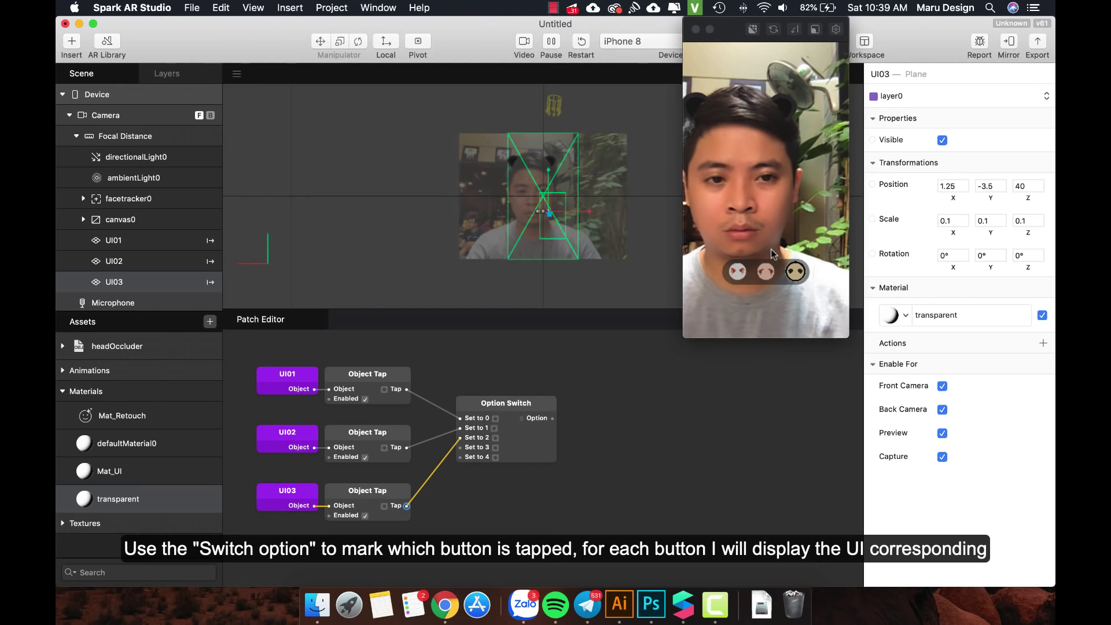
Switch the simulator to Simulate Touch and tap the ear buttons to test the Option Switch
left_click(836, 30)
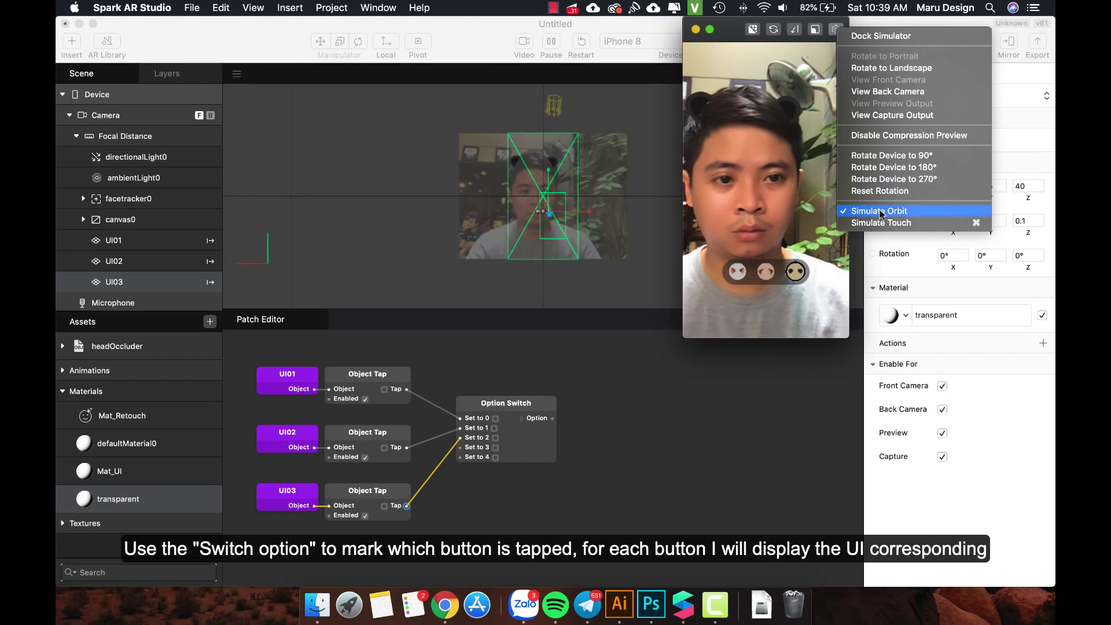
left_click(901, 224)
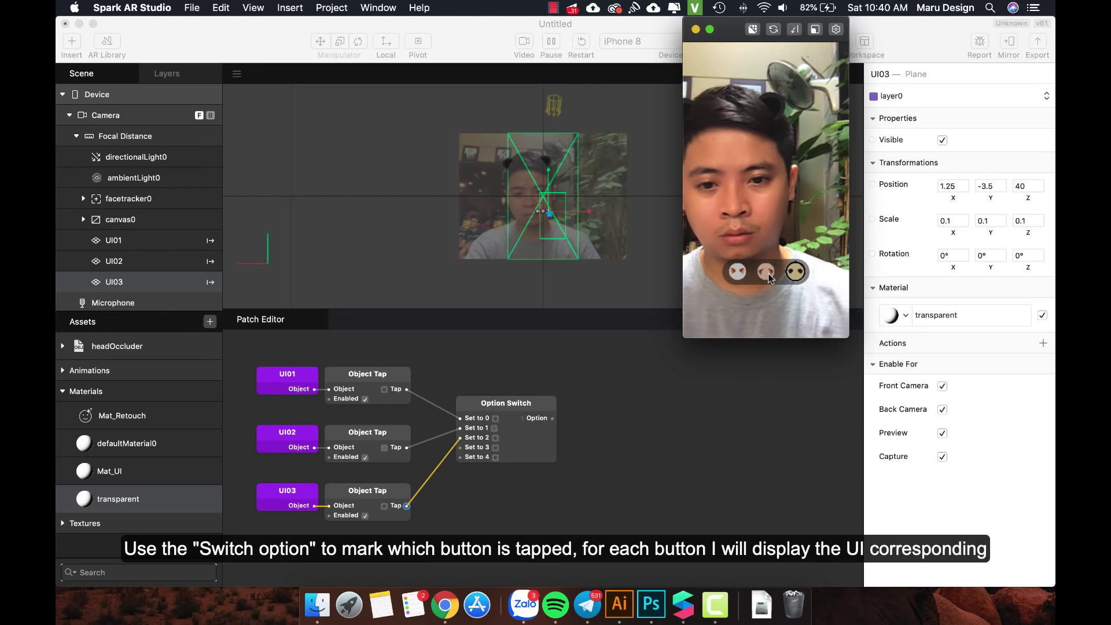
left_click(794, 275)
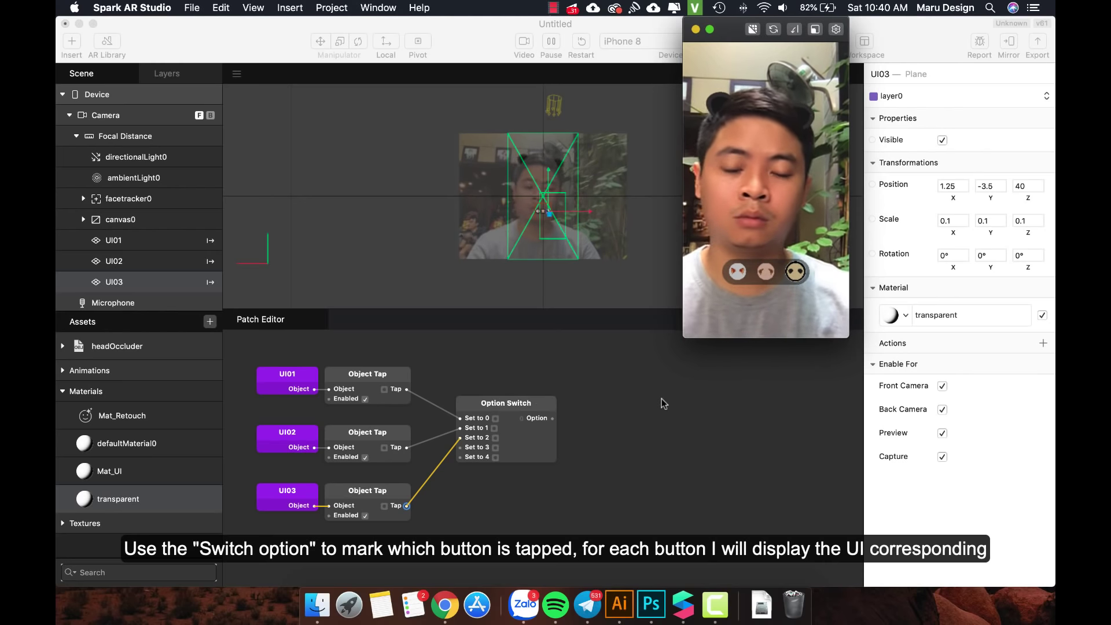
Insert an Option Picker patch after the Option Switch and connect the switch's Option output to its Option input
scroll(661, 398, "right", 3)
scroll(555, 419, "right", 1)
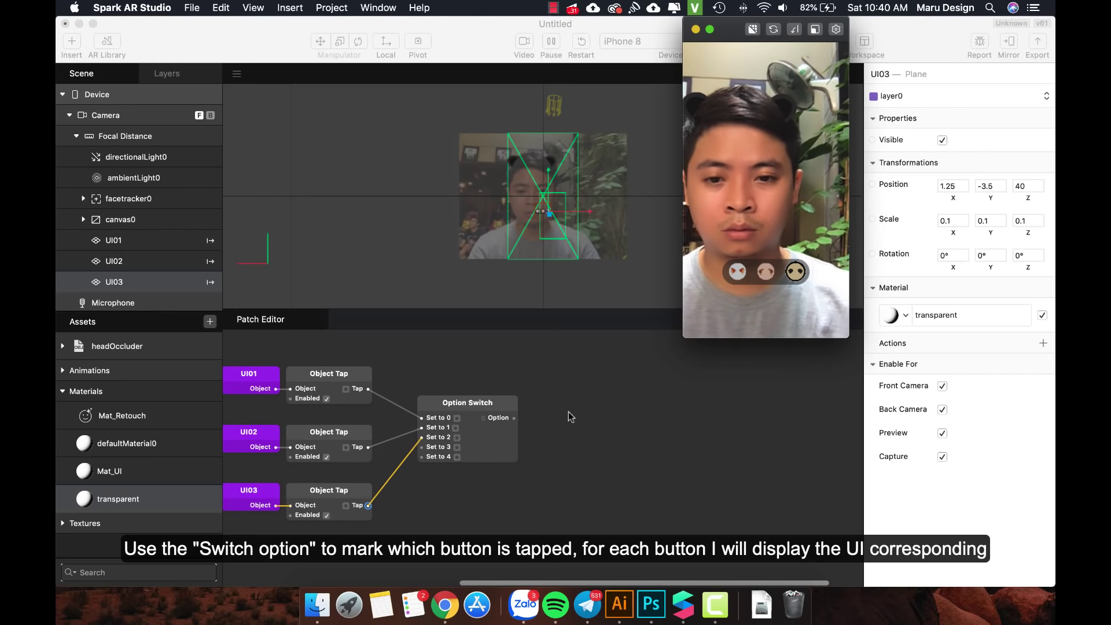
right_click(572, 415)
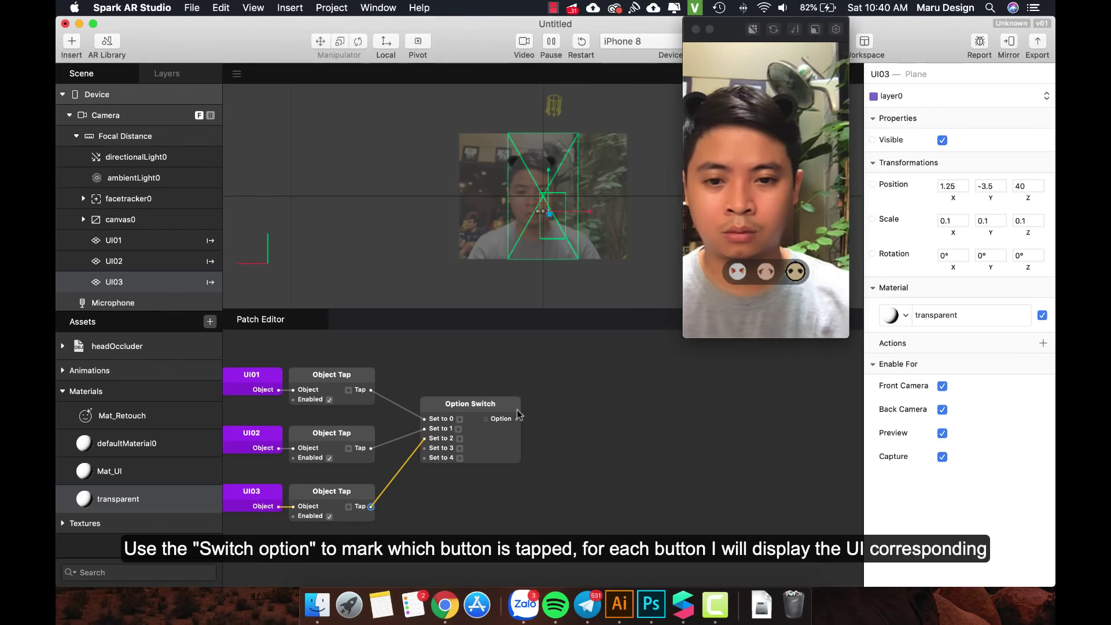
type("op")
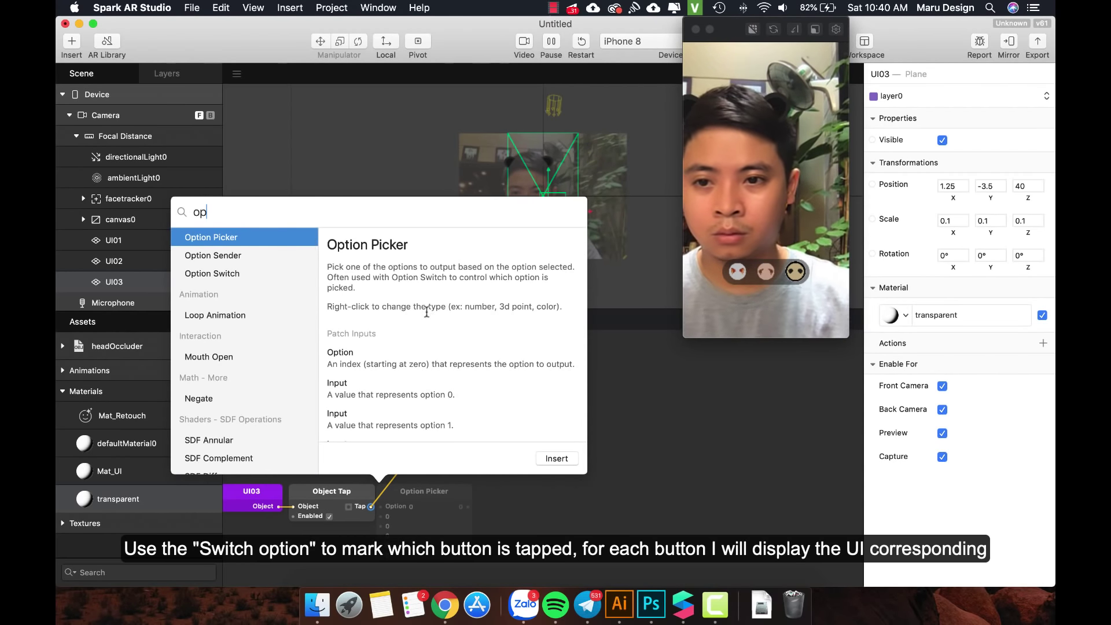
left_click(259, 255)
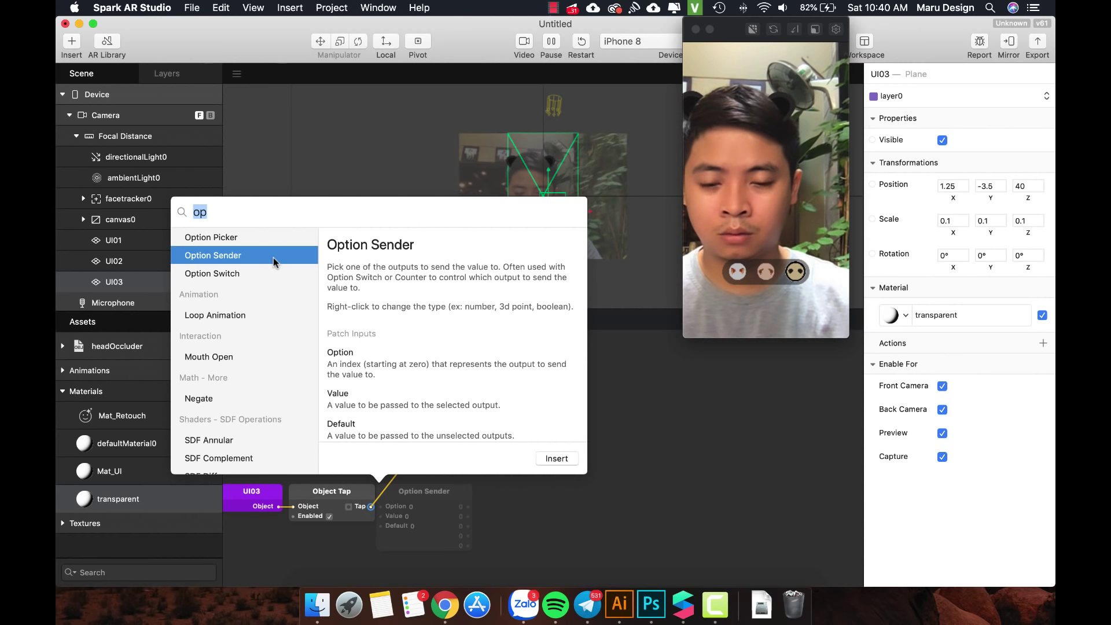
left_click(252, 237)
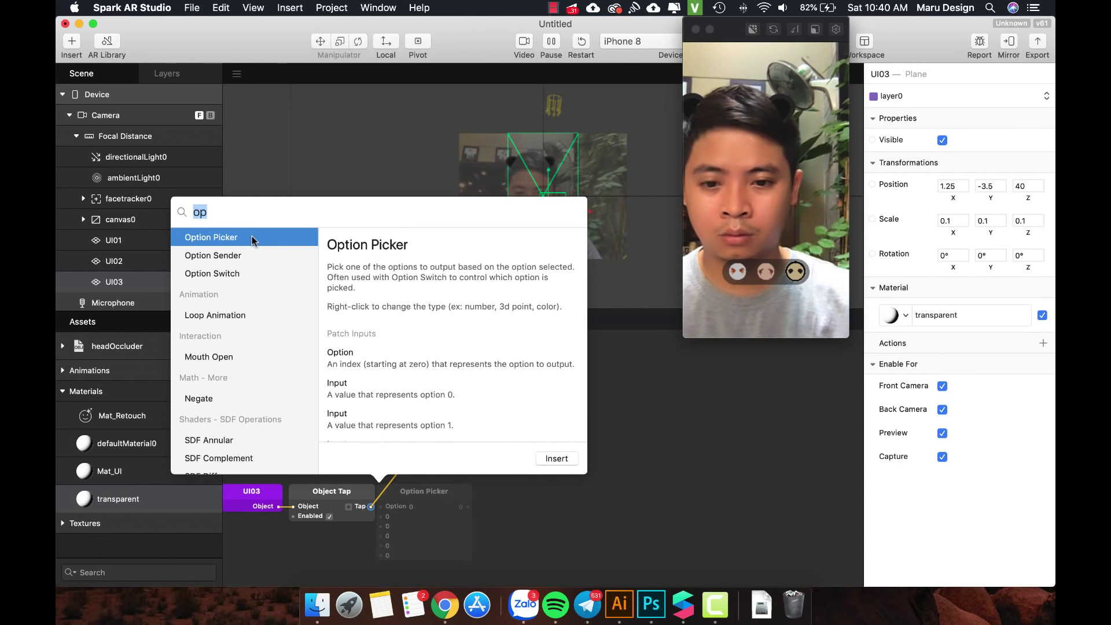
left_click(544, 458)
left_click_drag(439, 490, 607, 408)
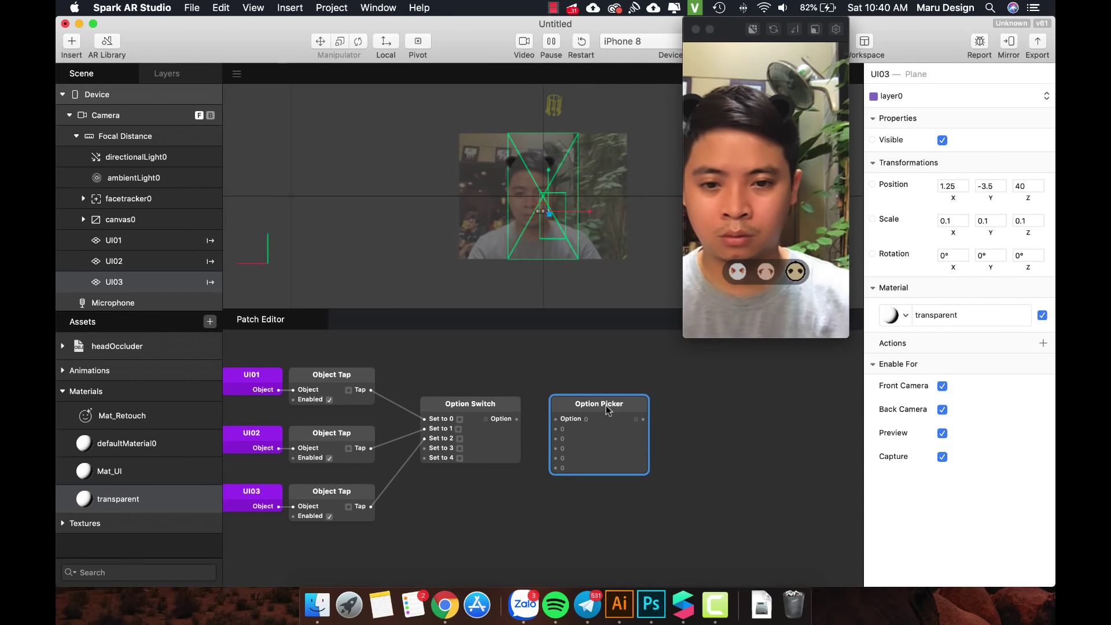
left_click_drag(516, 418, 554, 421)
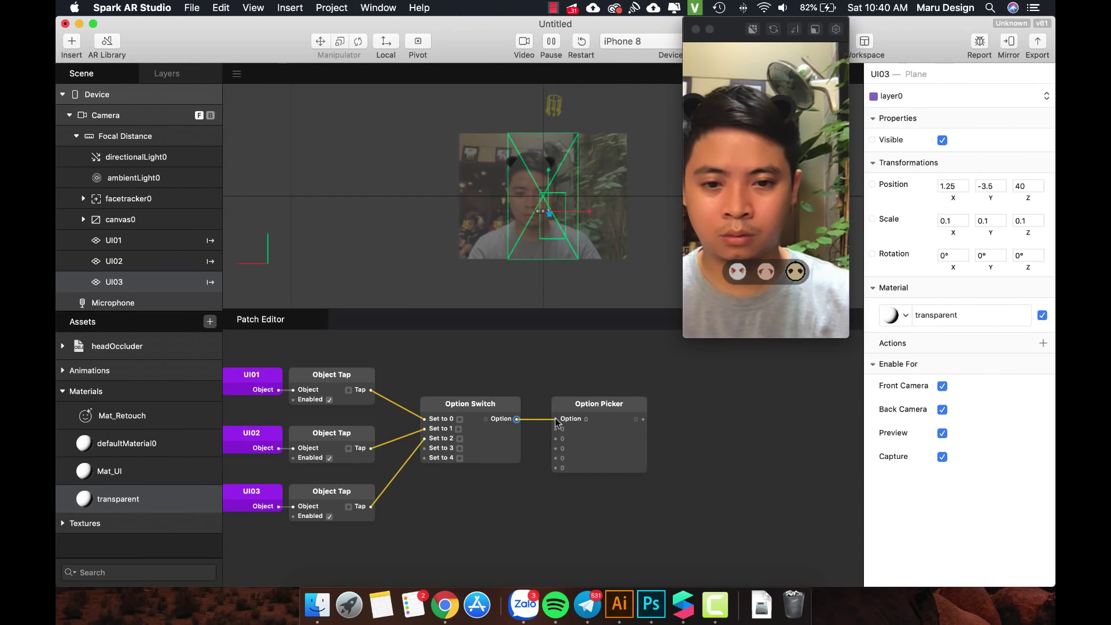
Tap all three ear buttons in the simulator to check the option index reaching the Option Picker
left_click(736, 272)
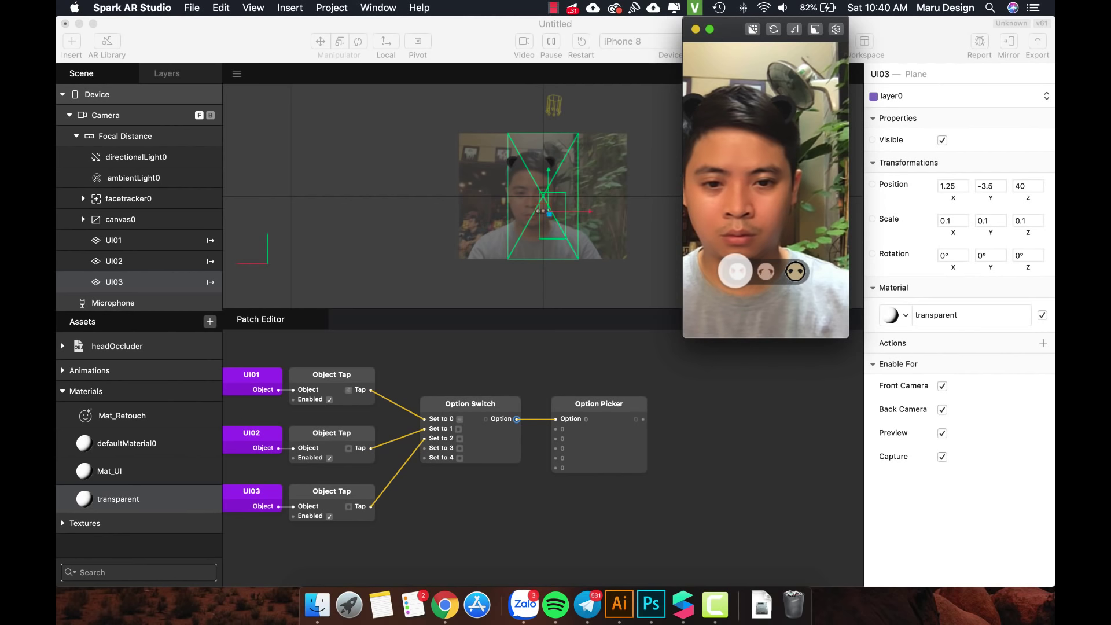
left_click(761, 271)
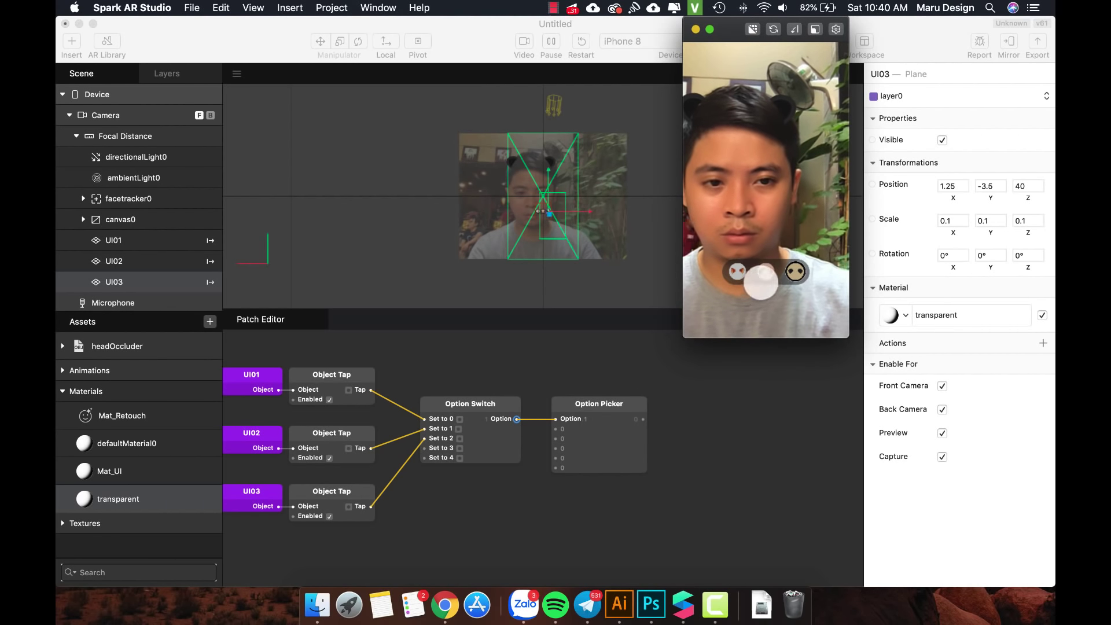
left_click(795, 271)
Create a patch for the Current Frame of 0-animation, the sequence used by Mat_UI, and place it after the Option Picker
scroll(636, 410, "right", 5)
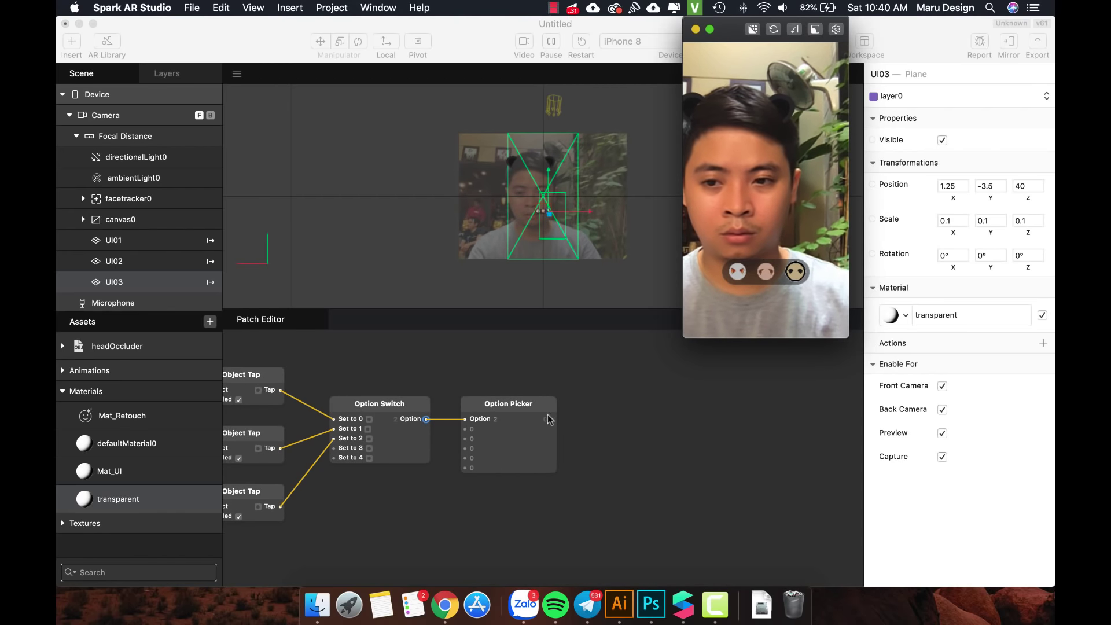
scroll(131, 245, "down", 1)
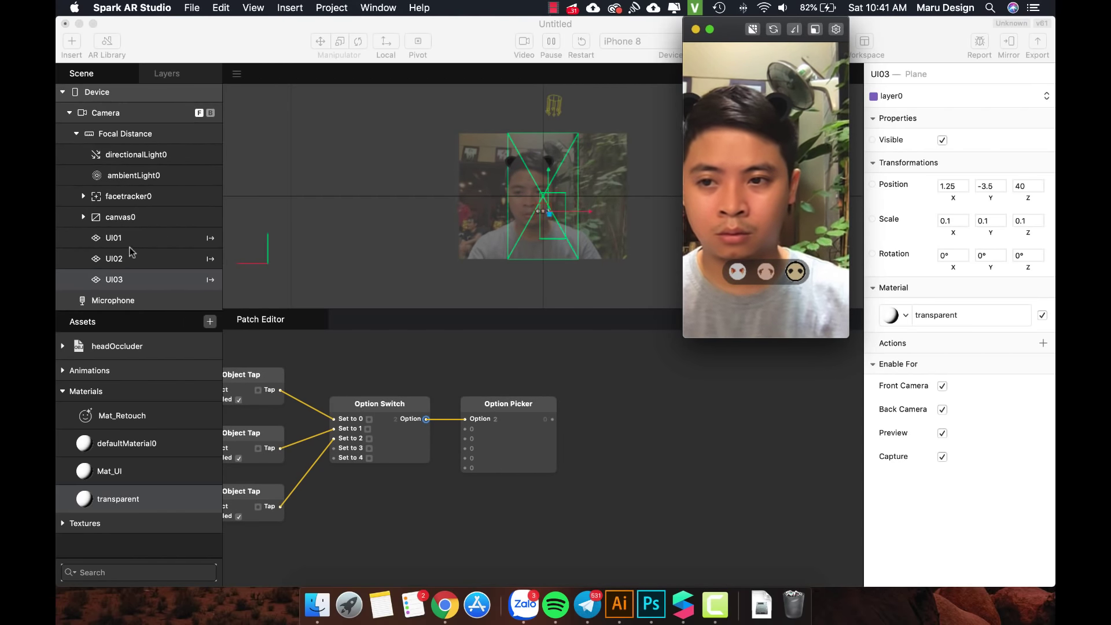
left_click(84, 197)
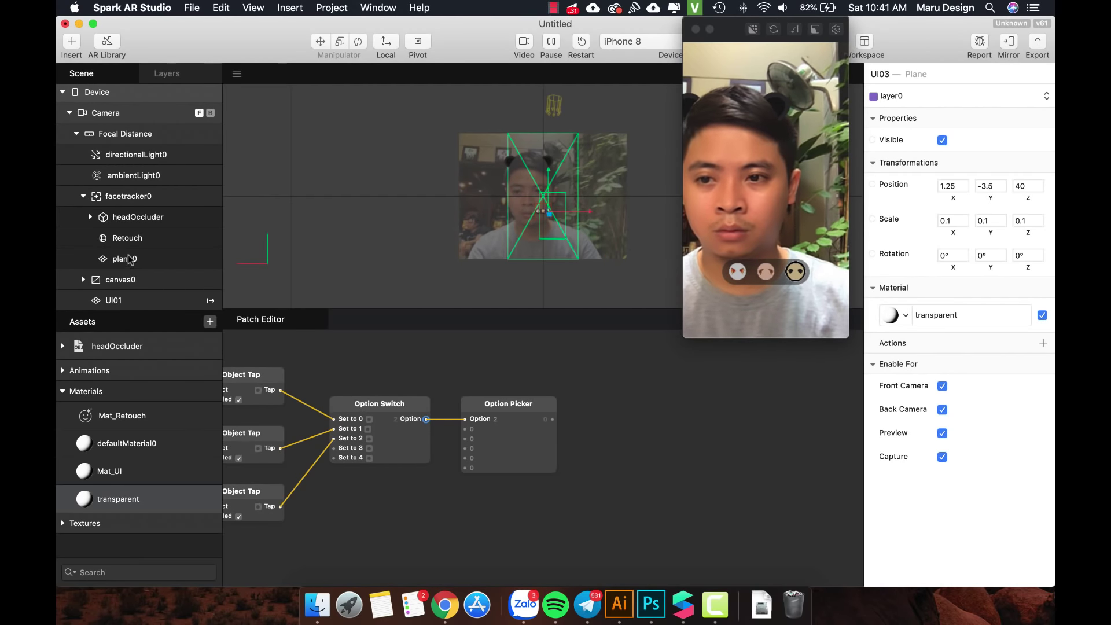
scroll(87, 231, "down", 3)
left_click(84, 229)
scroll(86, 234, "down", 1)
left_click(110, 243)
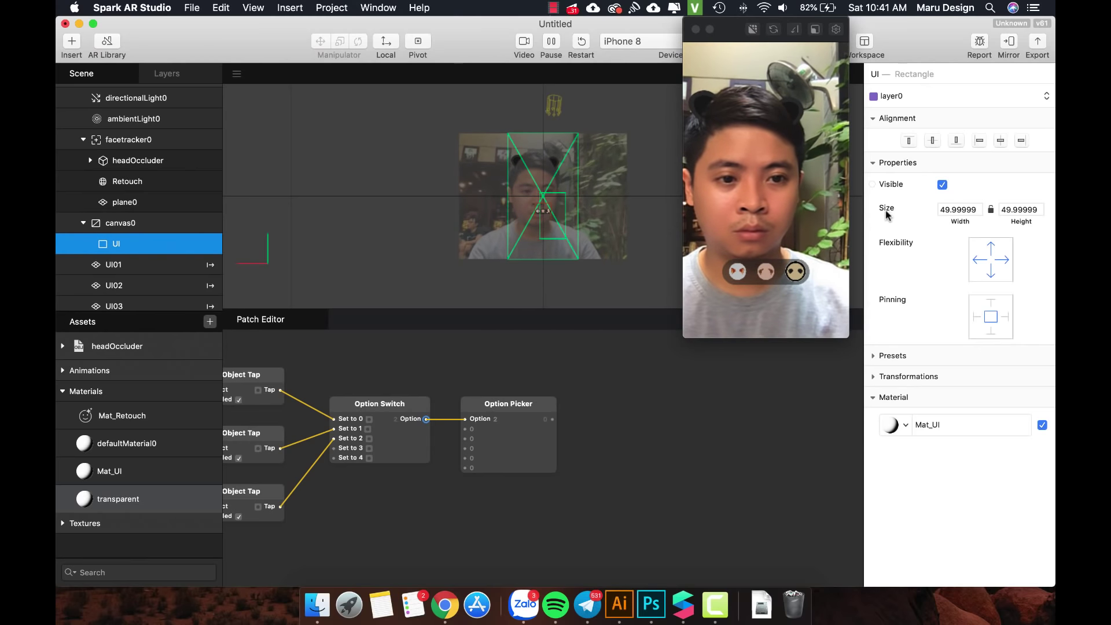
left_click(63, 374)
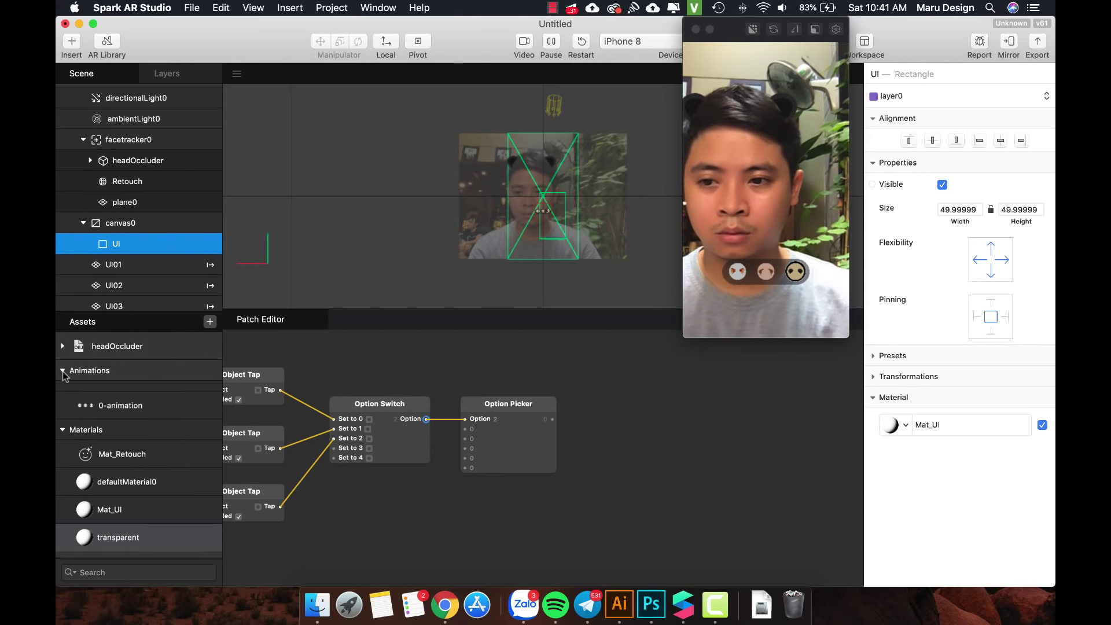
left_click(123, 424)
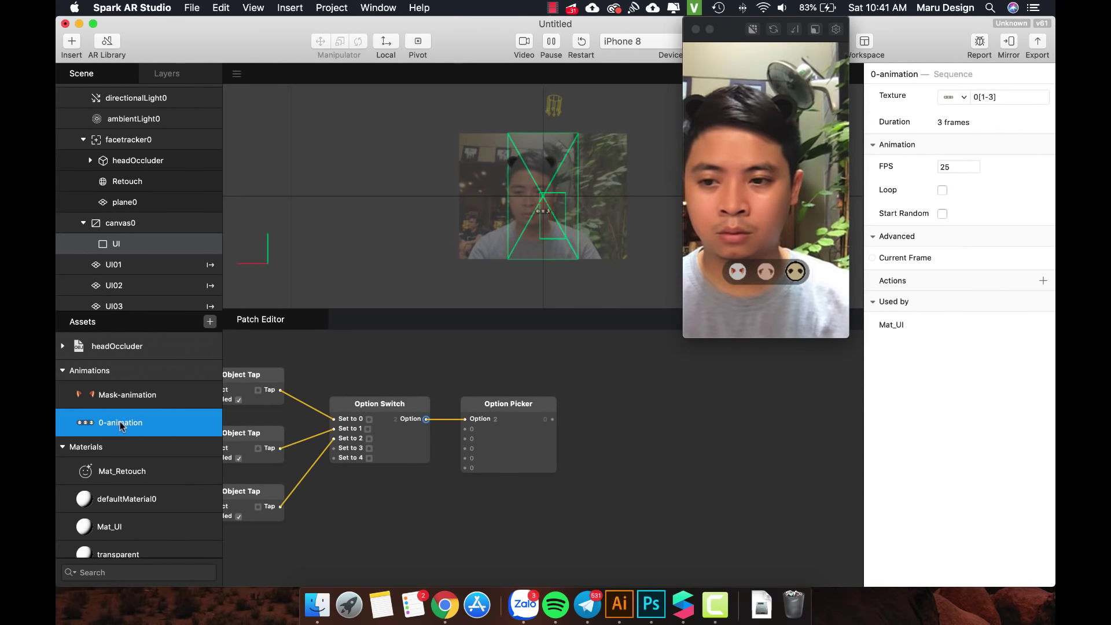
left_click(872, 258)
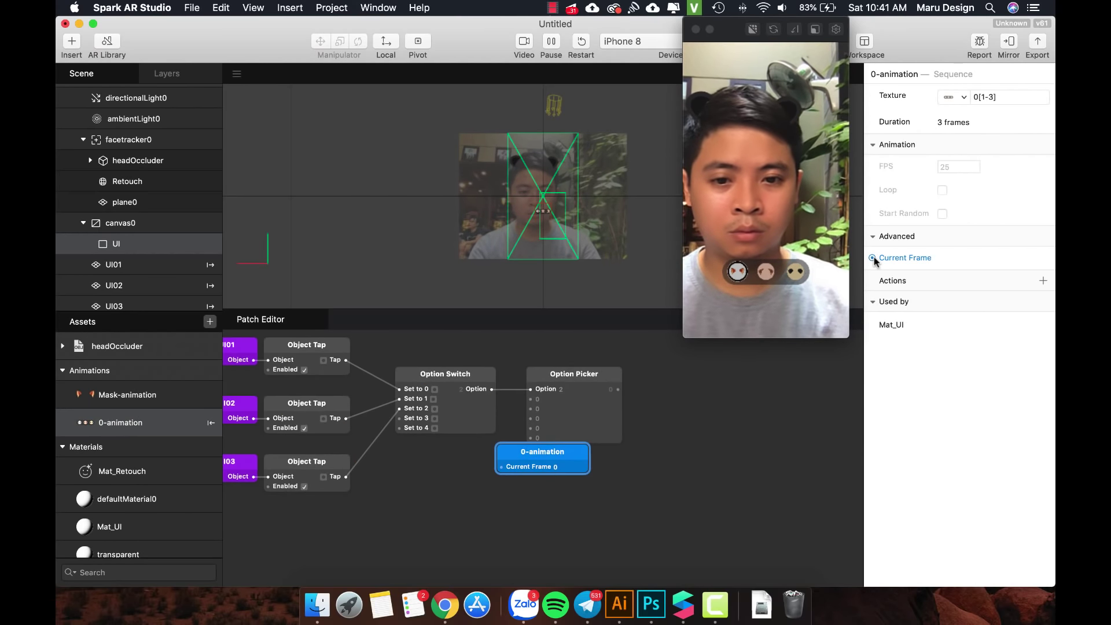
left_click_drag(531, 463, 683, 379)
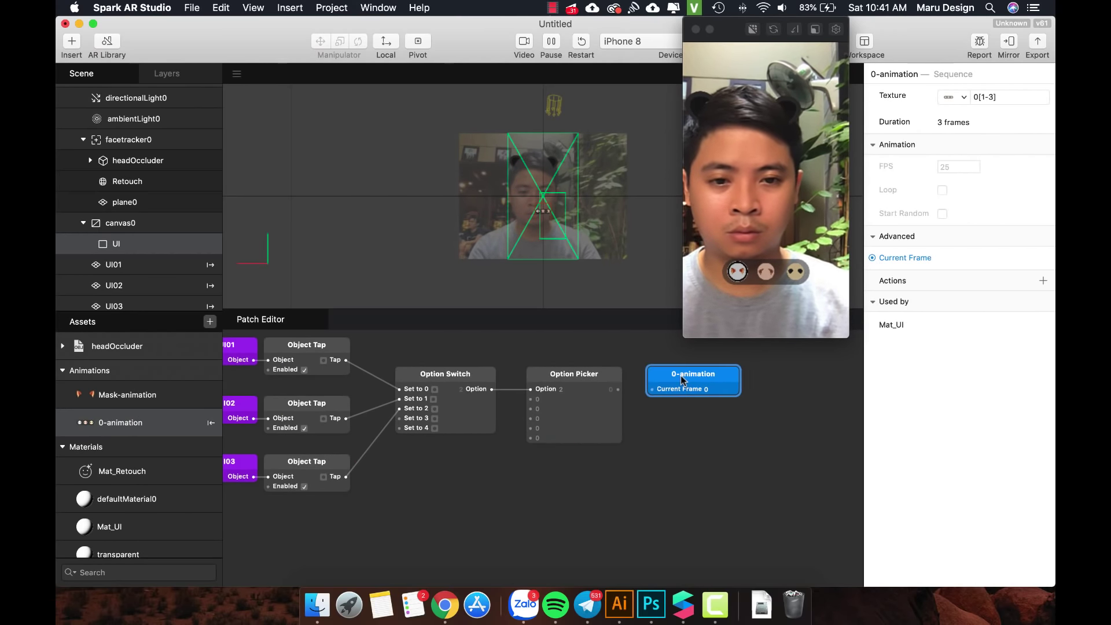
Try driving 0-animation's Current Frame from the Option Picker's output and test the three buttons in the simulator
left_click_drag(618, 389, 652, 394)
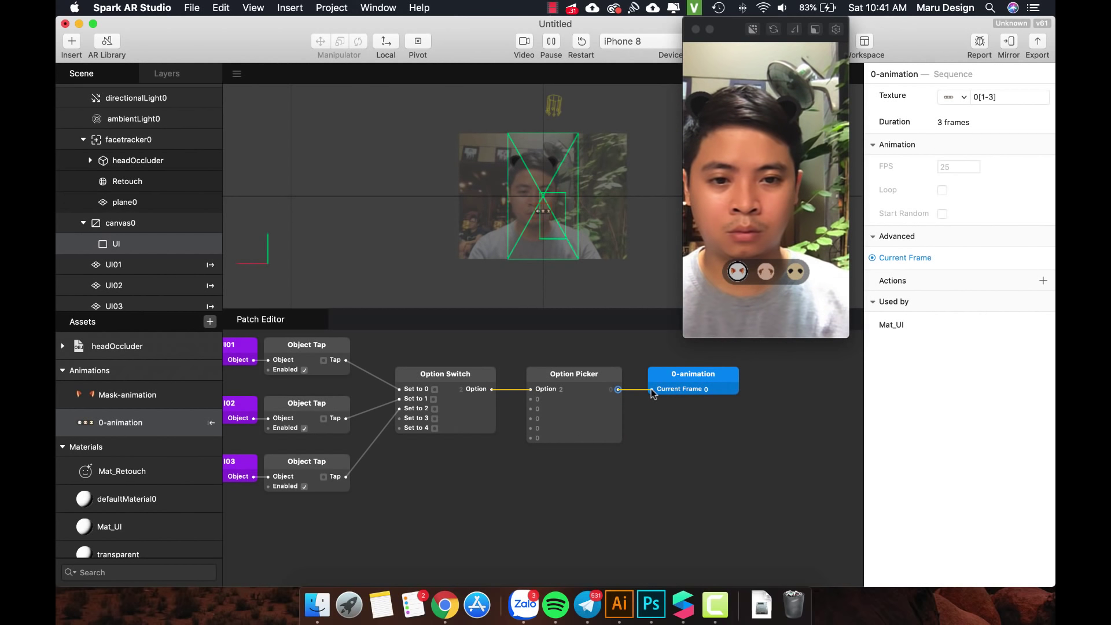
left_click(773, 265)
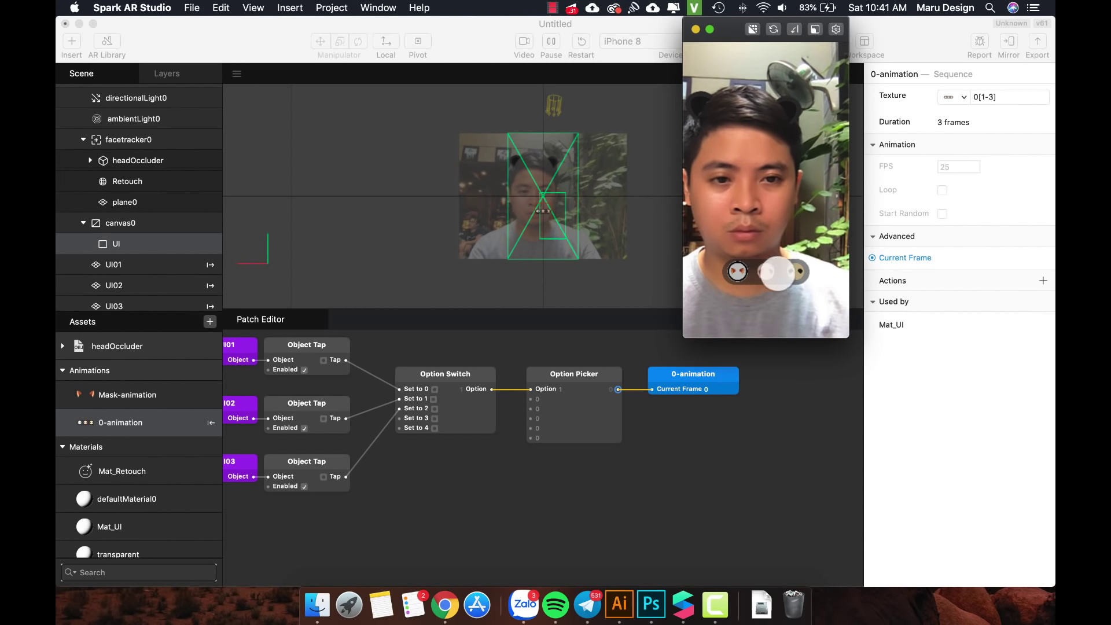
left_click(795, 272)
left_click(735, 271)
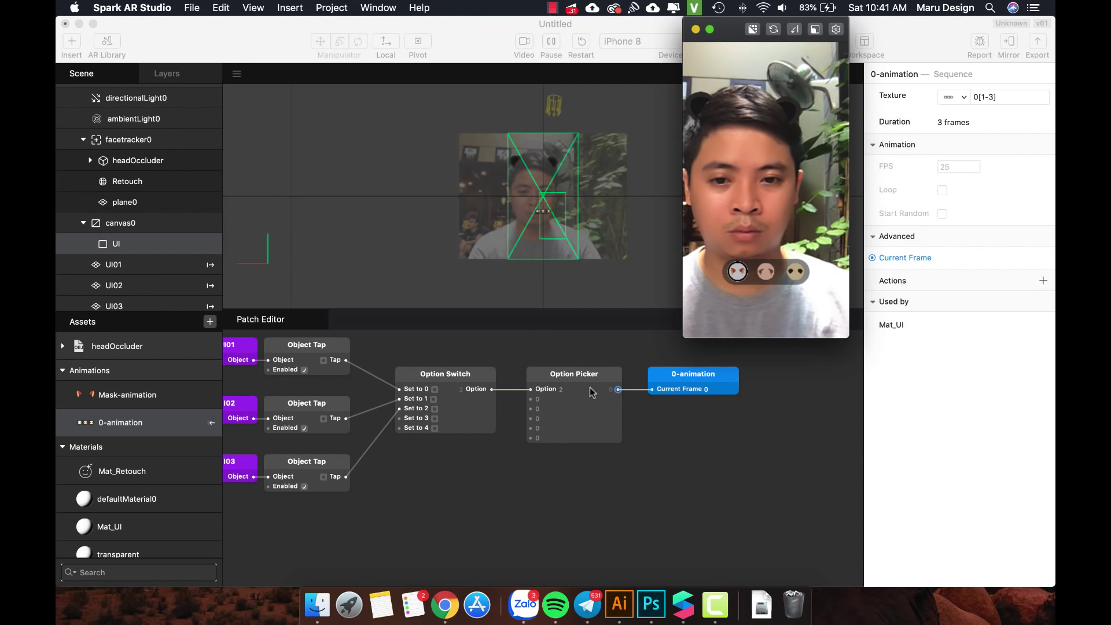
Delete the Option Picker, connect the Option Switch's Option output directly to 0-animation's Current Frame, and test the buttons in the simulator
left_click(575, 376)
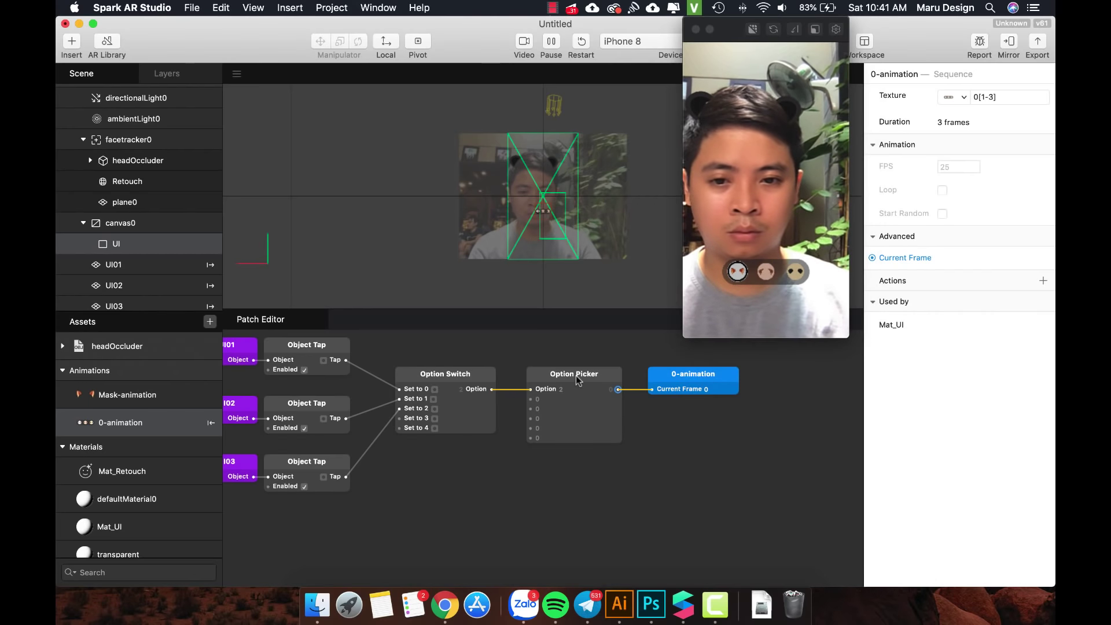
scroll(575, 376, "right", 1)
left_click(575, 376)
key("Delete")
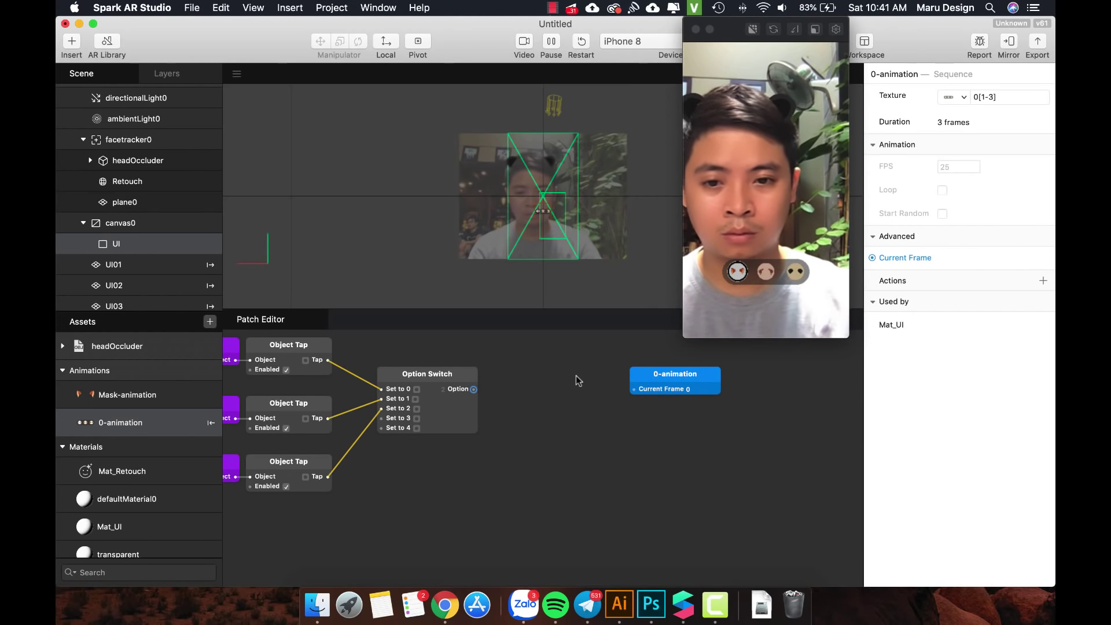
mouse_move(473, 389)
left_mouse_down()
mouse_move(629, 392)
mouse_move(538, 379)
left_mouse_up()
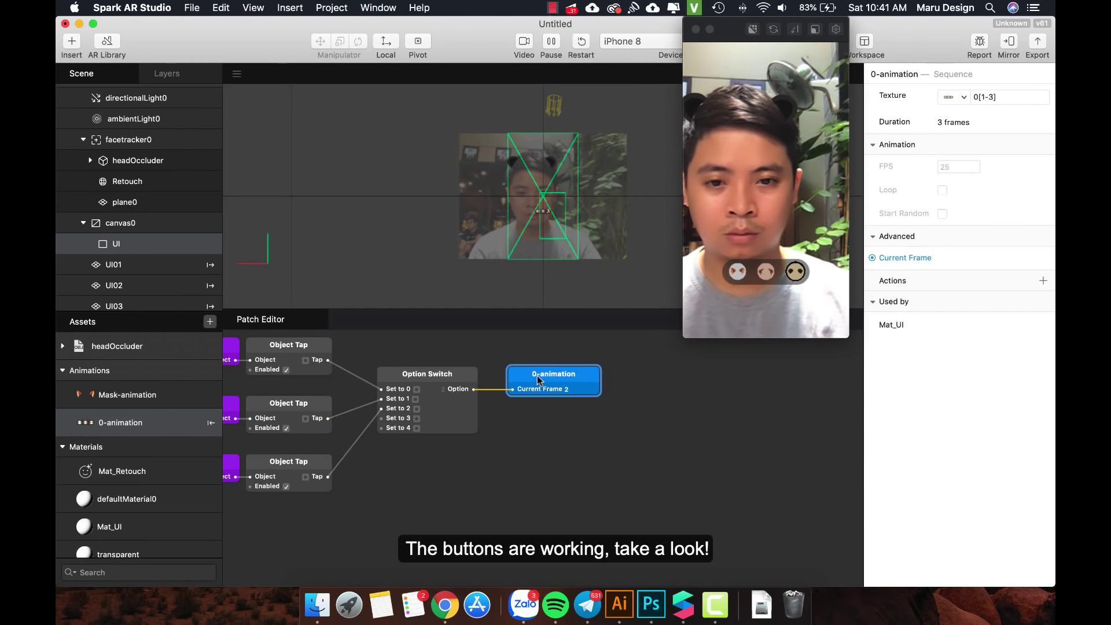
left_click(736, 273)
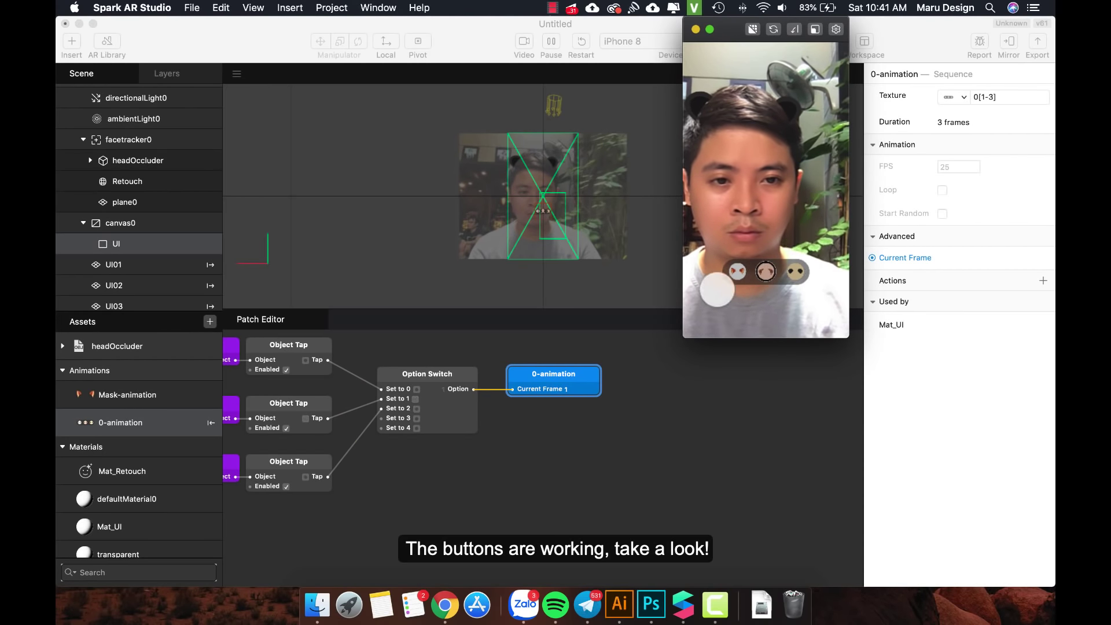
left_click(737, 272)
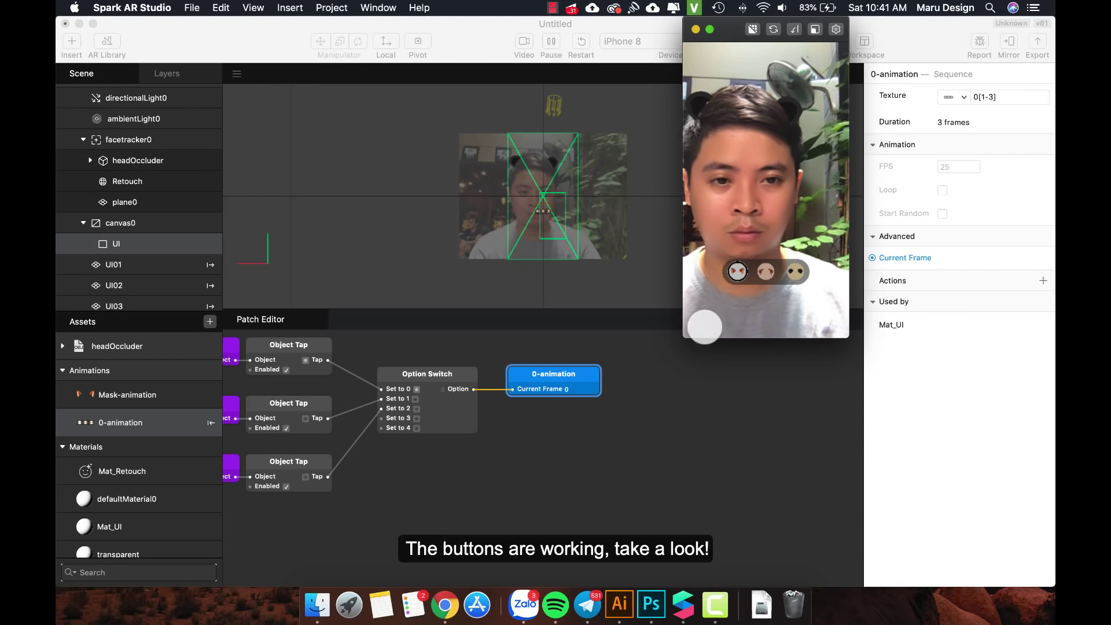
Tap the first ear button in the simulator to check that its button frame is selected
left_click(744, 279)
left_click(737, 271)
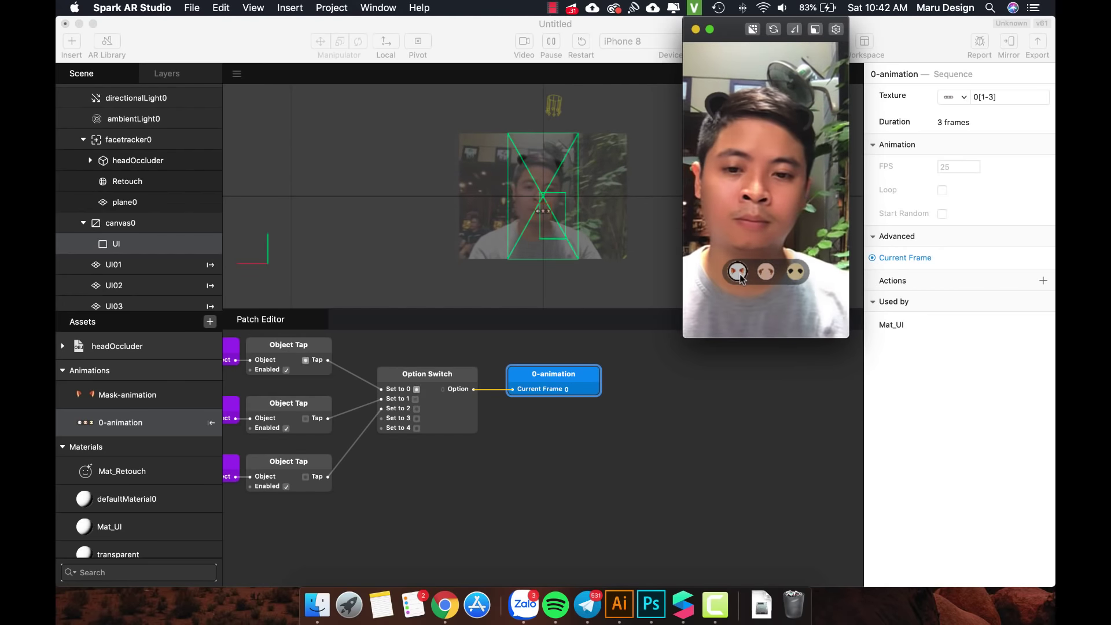
Create a Current Frame patch for Mask-animation, place it below the 0-animation patch, and drive it from the Option Switch's Option output
scroll(565, 439, "left", 3)
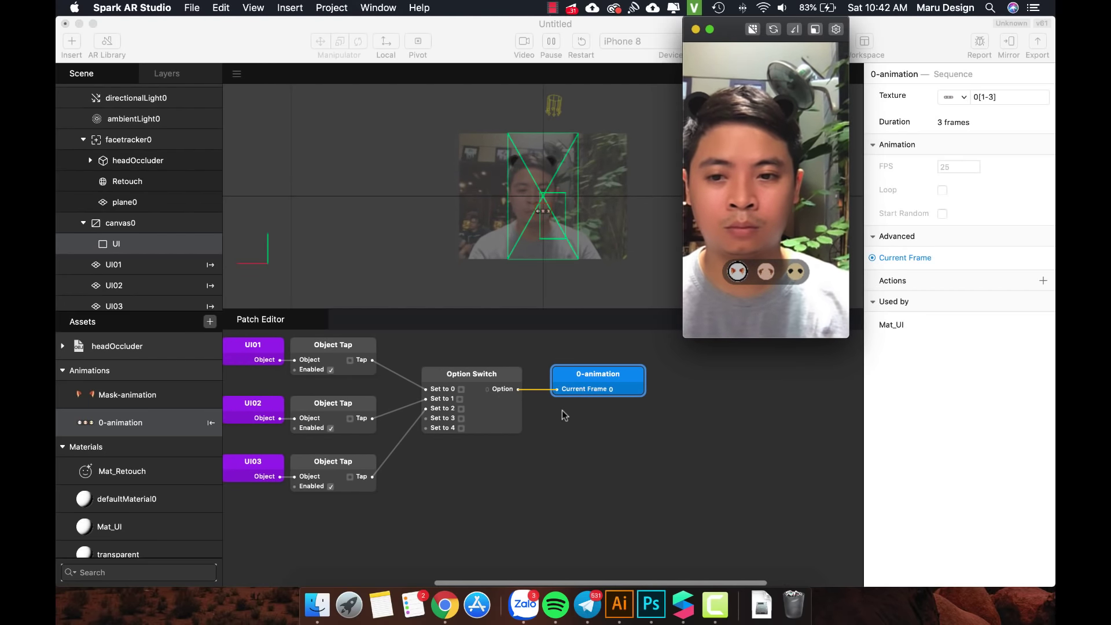
left_click(92, 393)
left_click(117, 398)
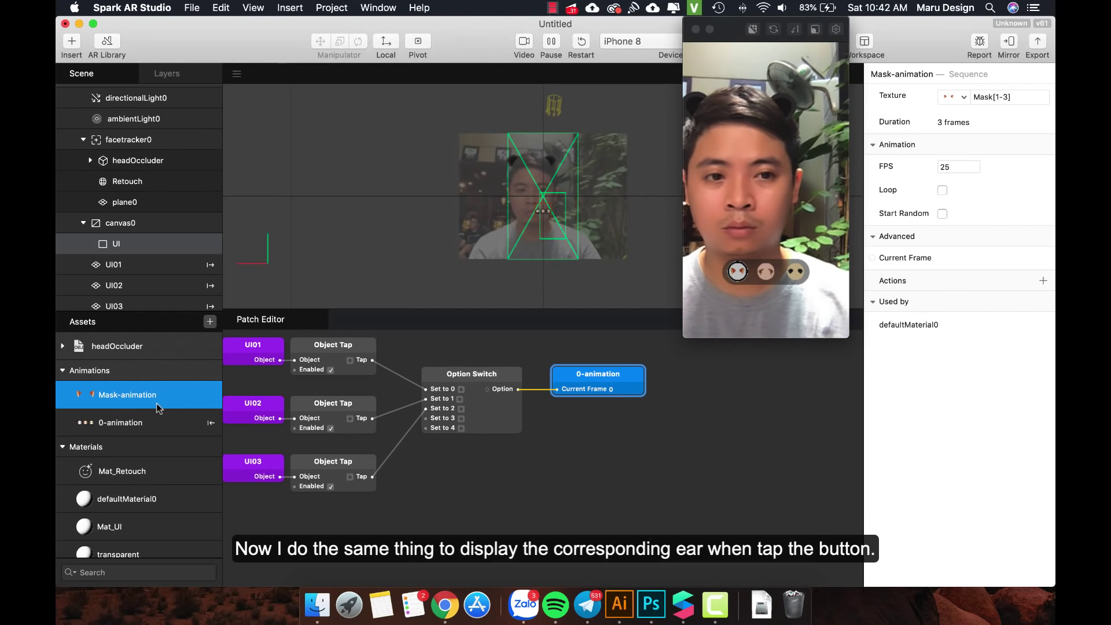
left_click(872, 261)
left_click_drag(560, 457, 575, 393)
left_click_drag(467, 370, 511, 409)
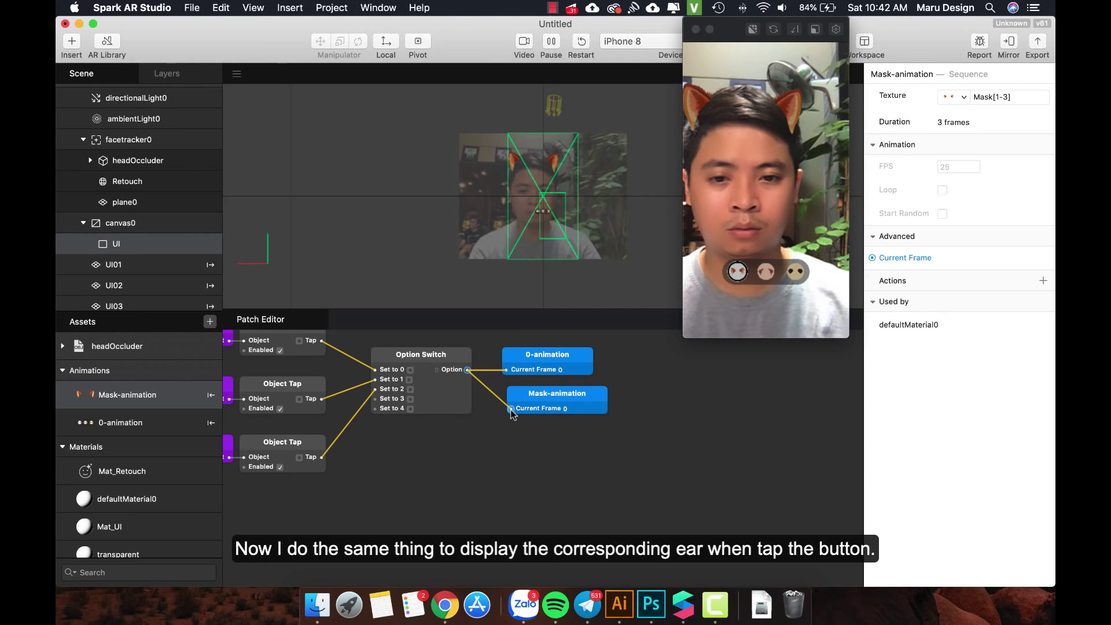
Tap the second and third ear buttons in the simulator to check that the ears switch with the button frames
left_click(766, 272)
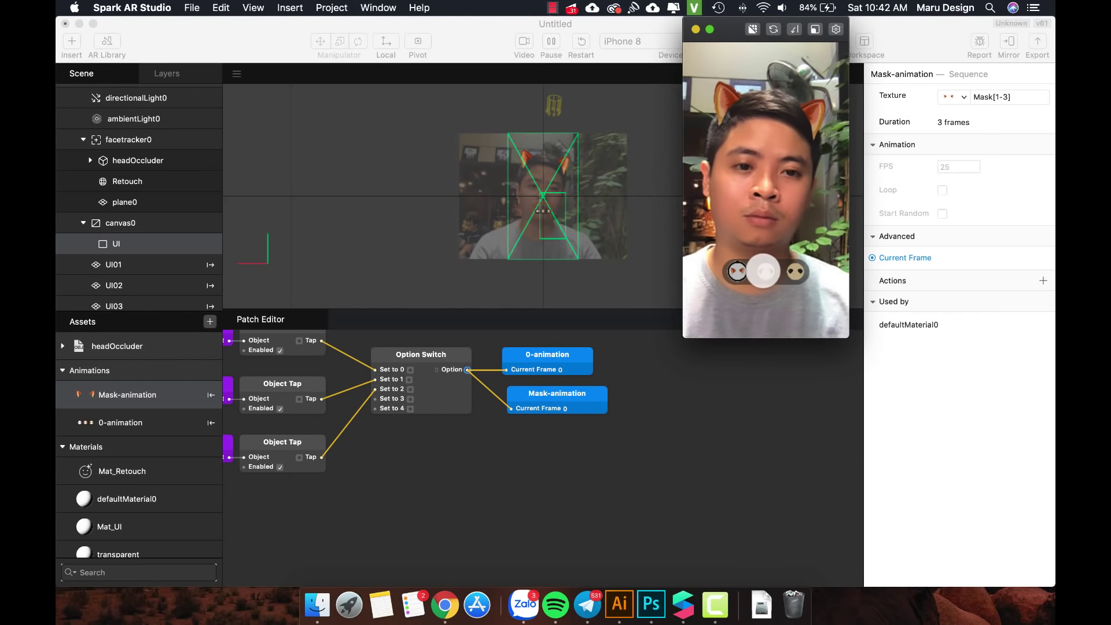
left_click(795, 272)
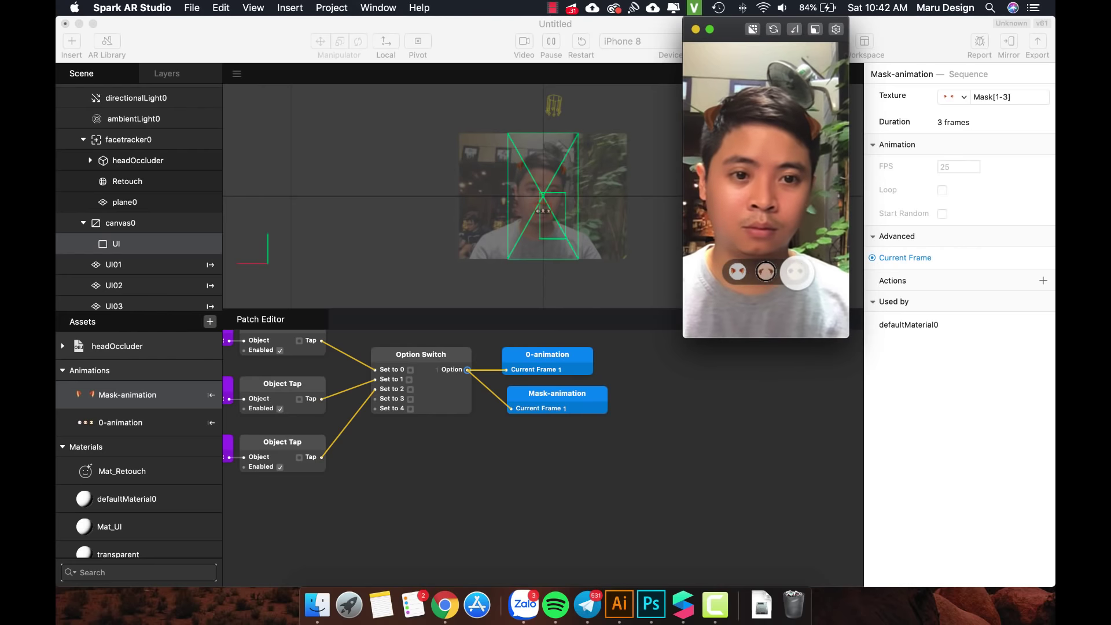
left_click(766, 273)
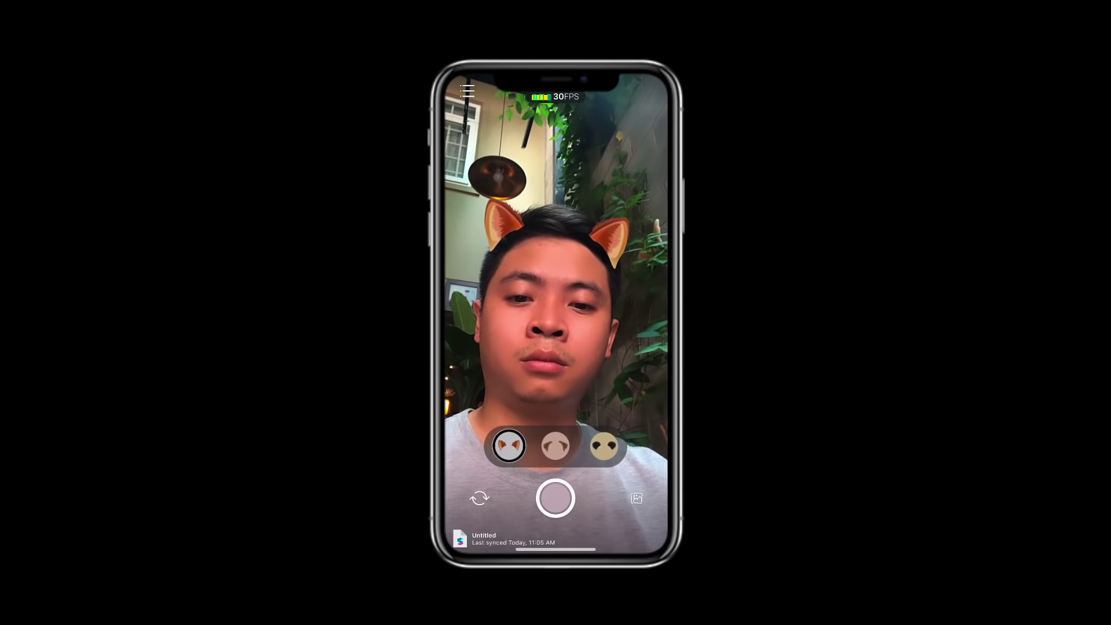
Try the ear buttons and the capture button in the effect preview on the phone
left_click(555, 446)
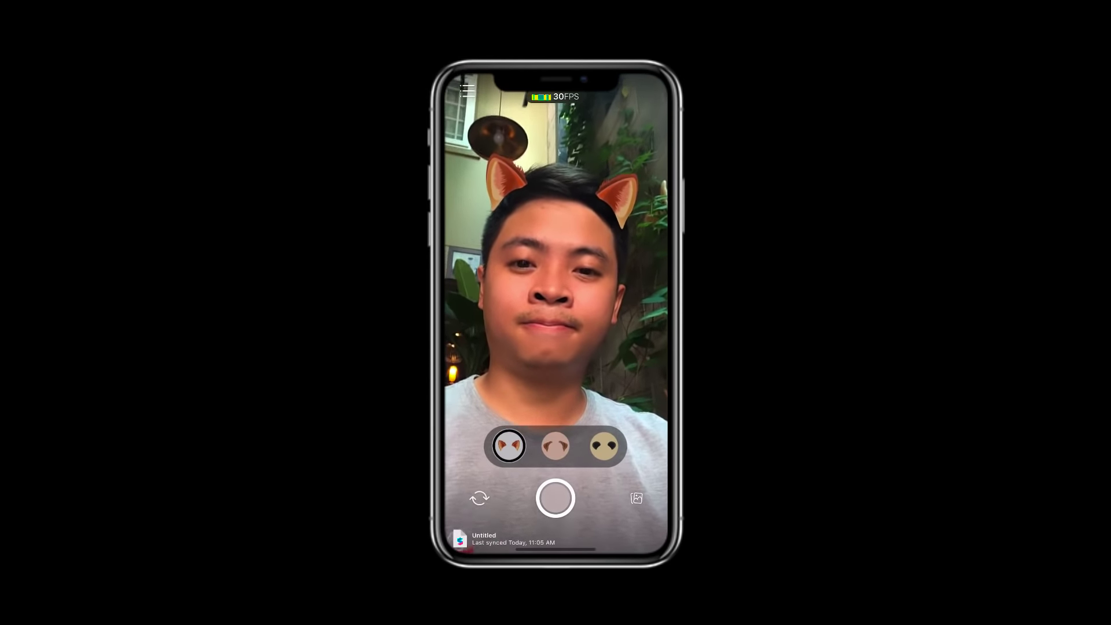
left_click(508, 445)
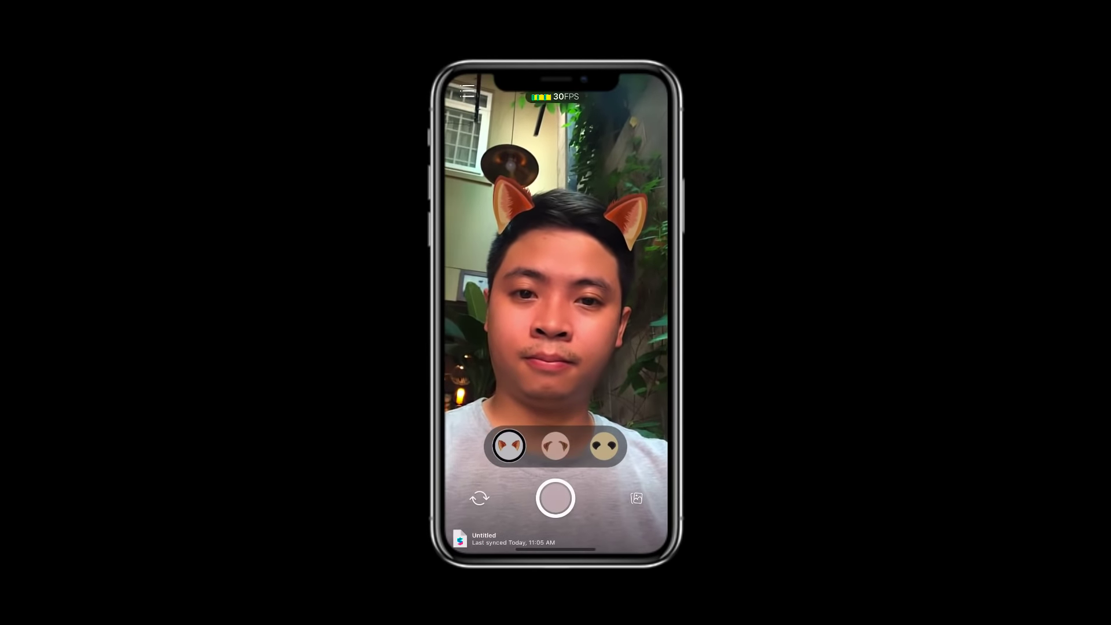
left_click(554, 497)
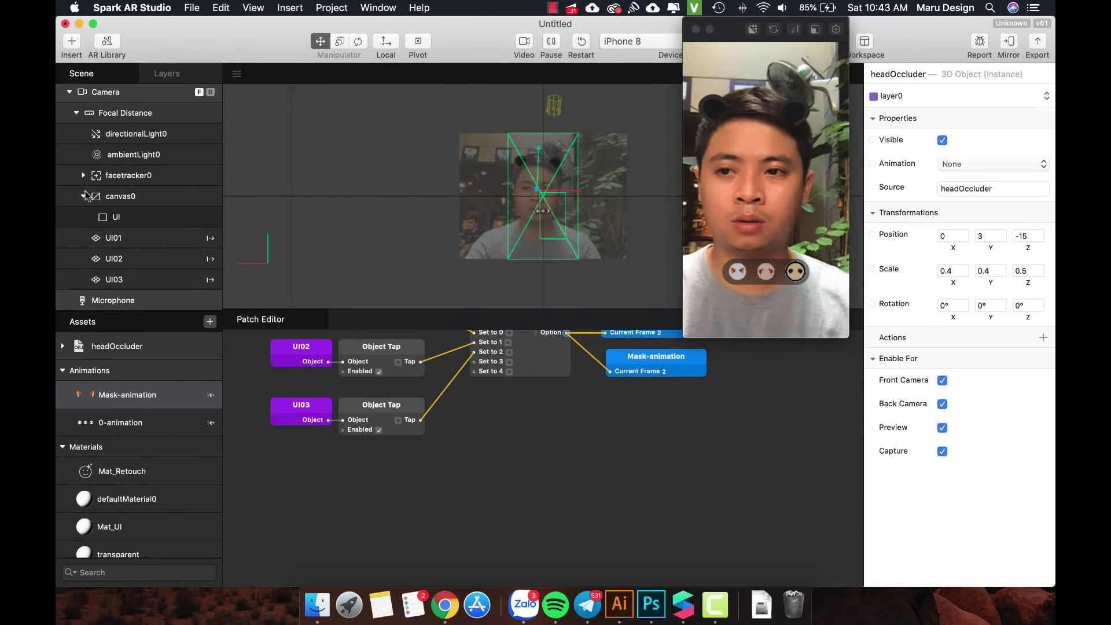
Collapse canvas0, create a Camera Info patch from the Camera, and place it below the UI03 patch
left_click(84, 196)
left_click(106, 116)
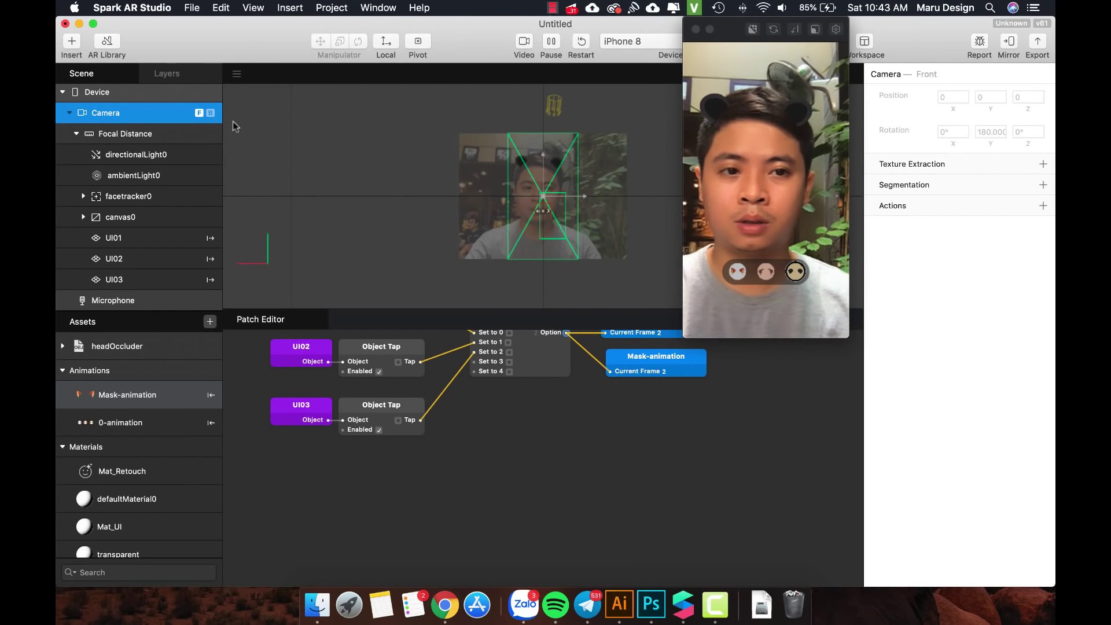
left_click(1043, 206)
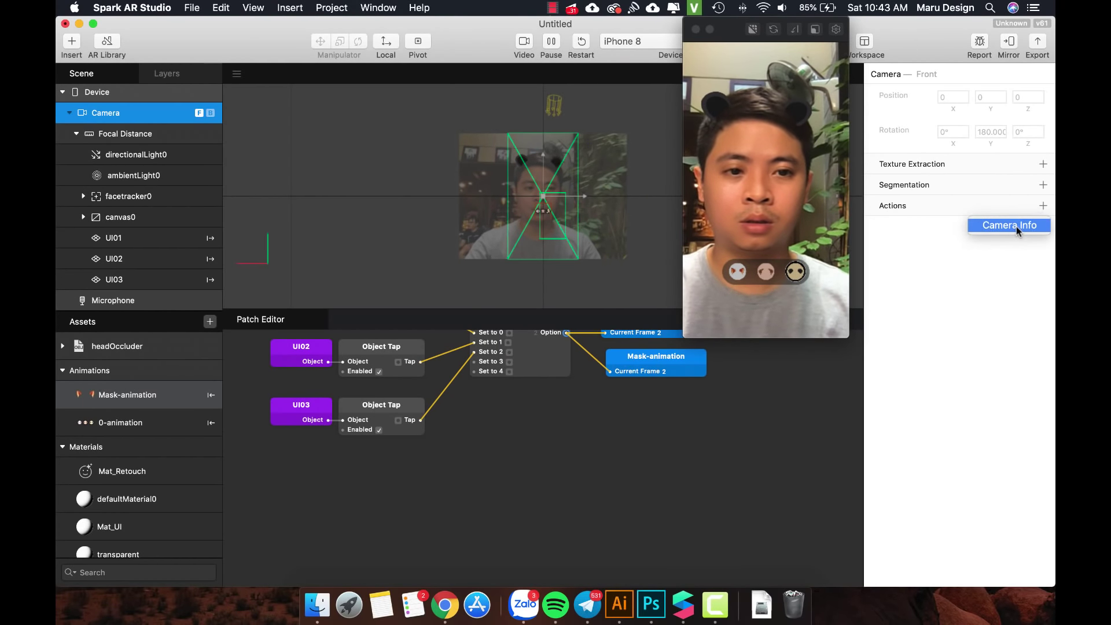
left_click(1015, 226)
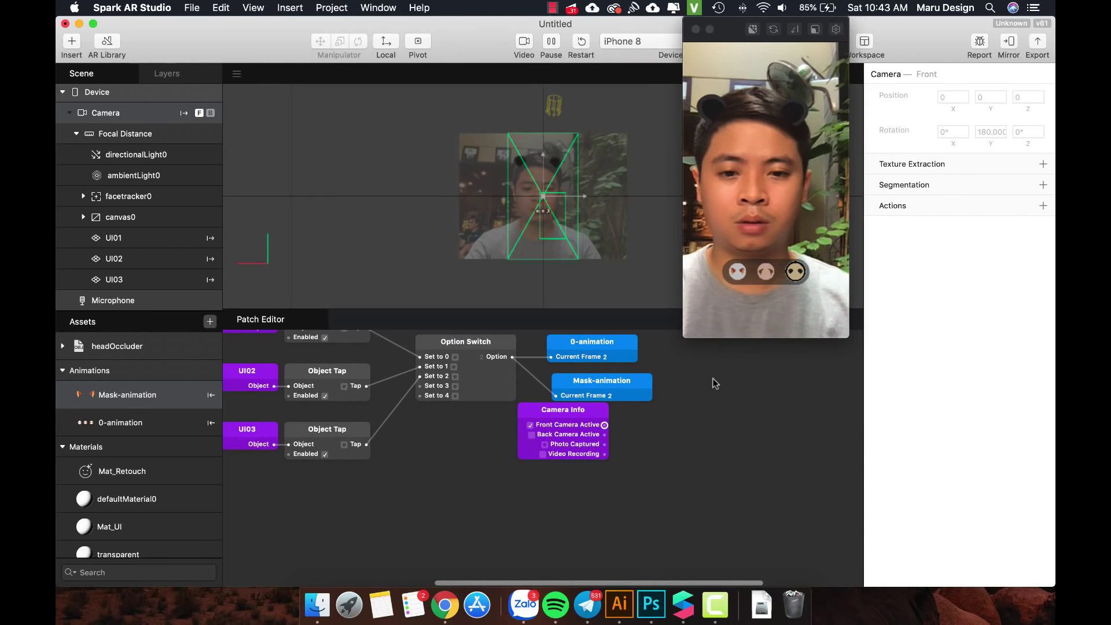
left_click_drag(741, 407, 496, 494)
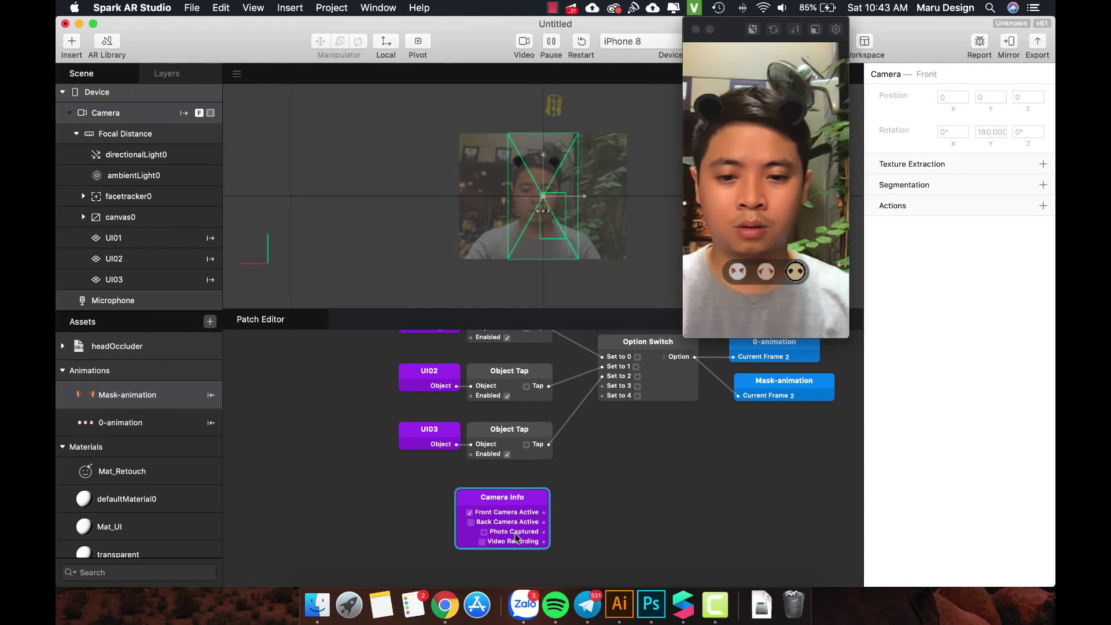
Create UI Visible and Not patches, and insert a Switch patch with its Flip input driven by Camera Info's Photo Captured output
scroll(523, 533, "right", 5)
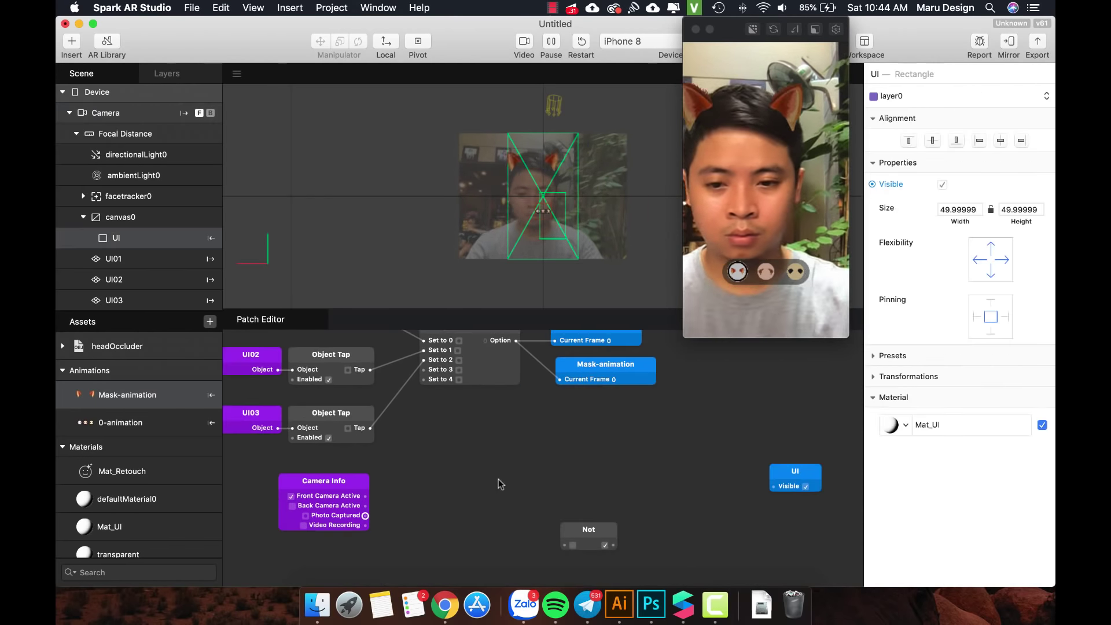
left_click_drag(485, 478, 486, 479)
type("sw")
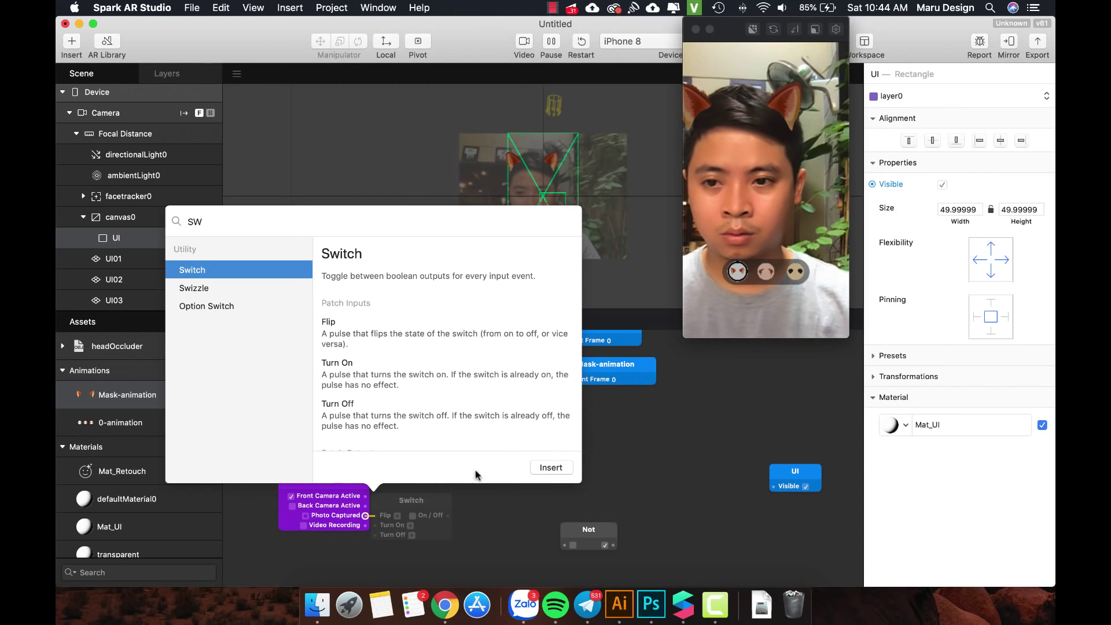
left_click(550, 468)
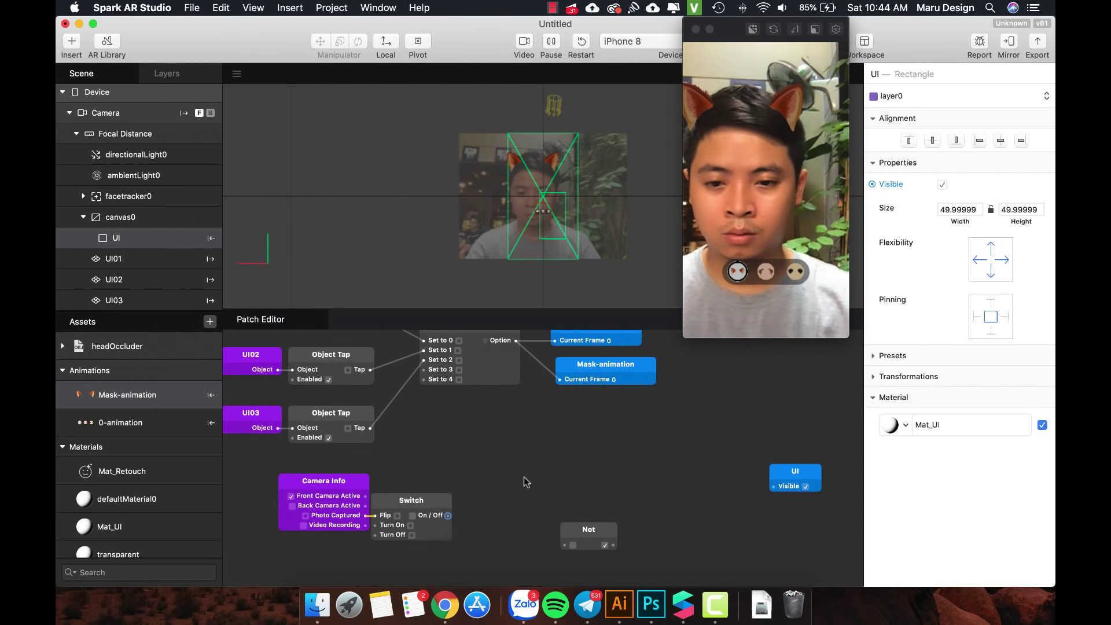
Line up the Switch, Not and UI patches after Camera Info and connect them in sequence to UI's Visible input
left_click_drag(420, 502, 450, 492)
left_click_drag(590, 536, 551, 496)
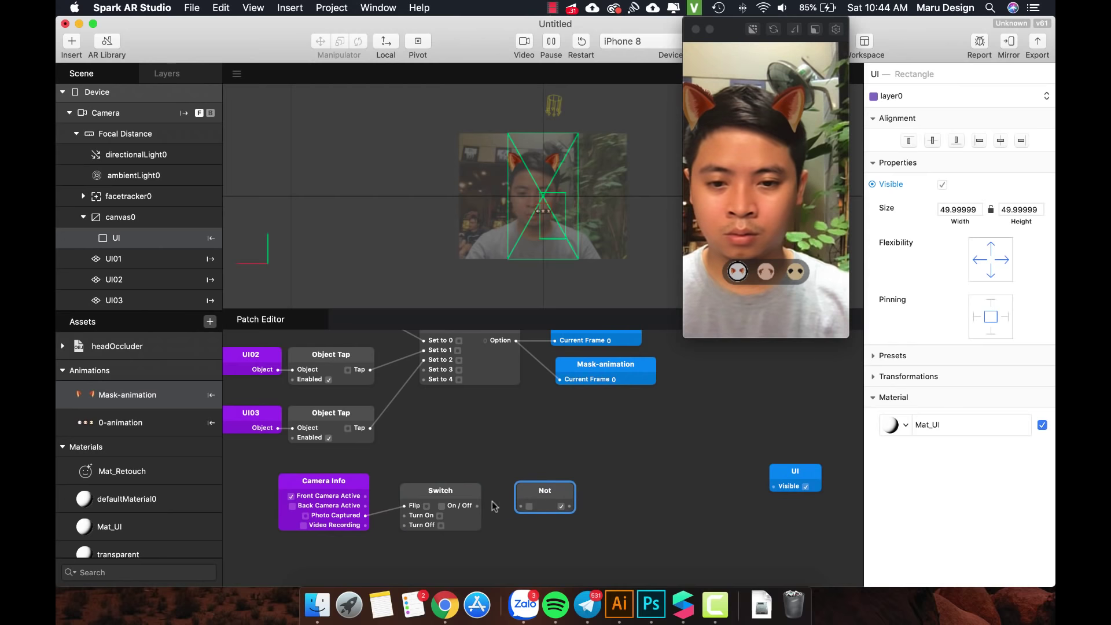
left_click_drag(795, 471, 620, 490)
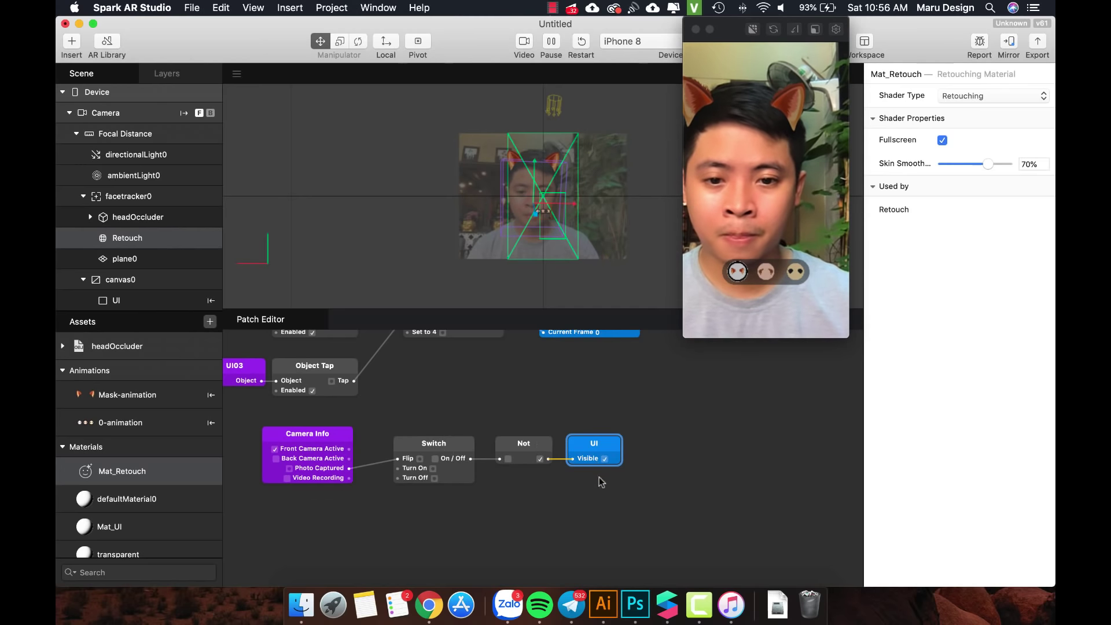
Move the Switch, Not and UI patches farther from Camera Info and insert a Delay patch
left_click_drag(604, 485, 356, 431)
left_click_drag(442, 447, 535, 447)
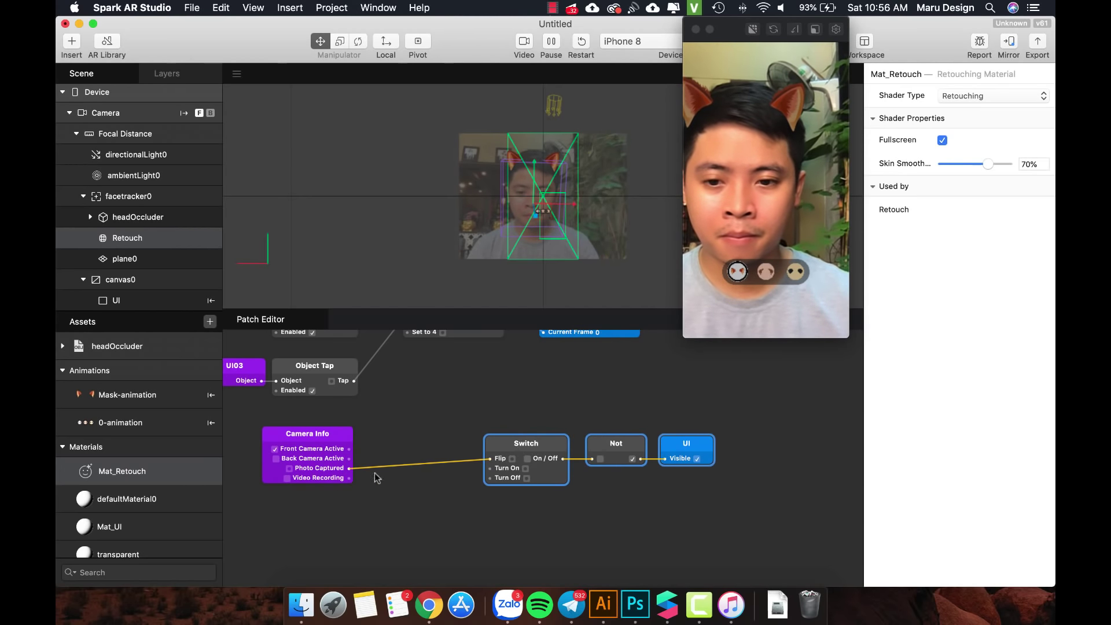
left_click_drag(349, 468, 415, 516)
type("delac")
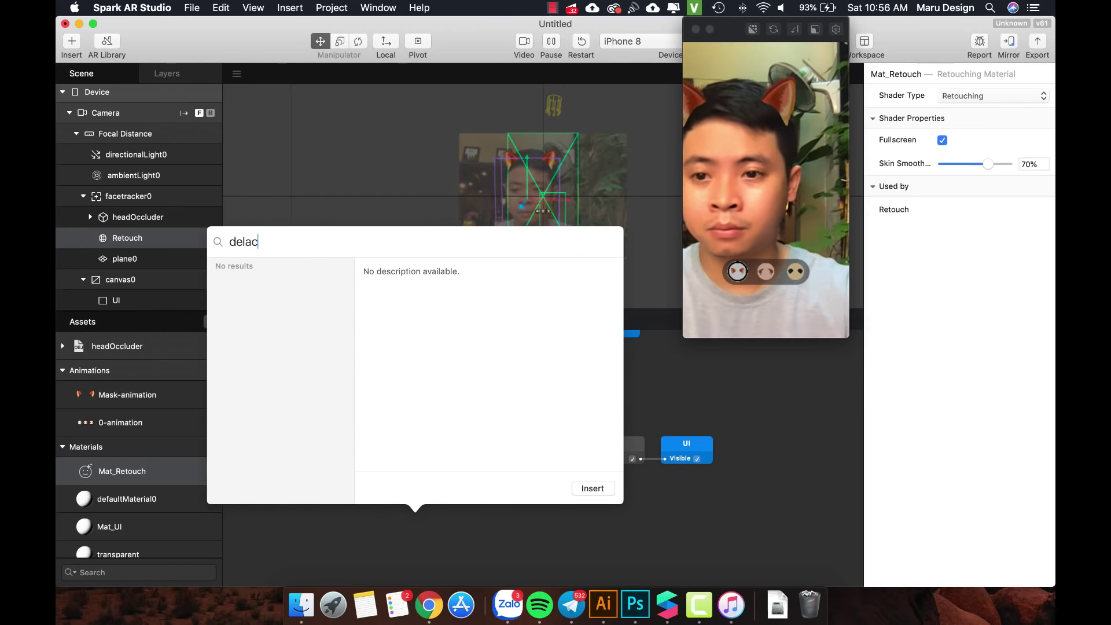
key("BackSpace")
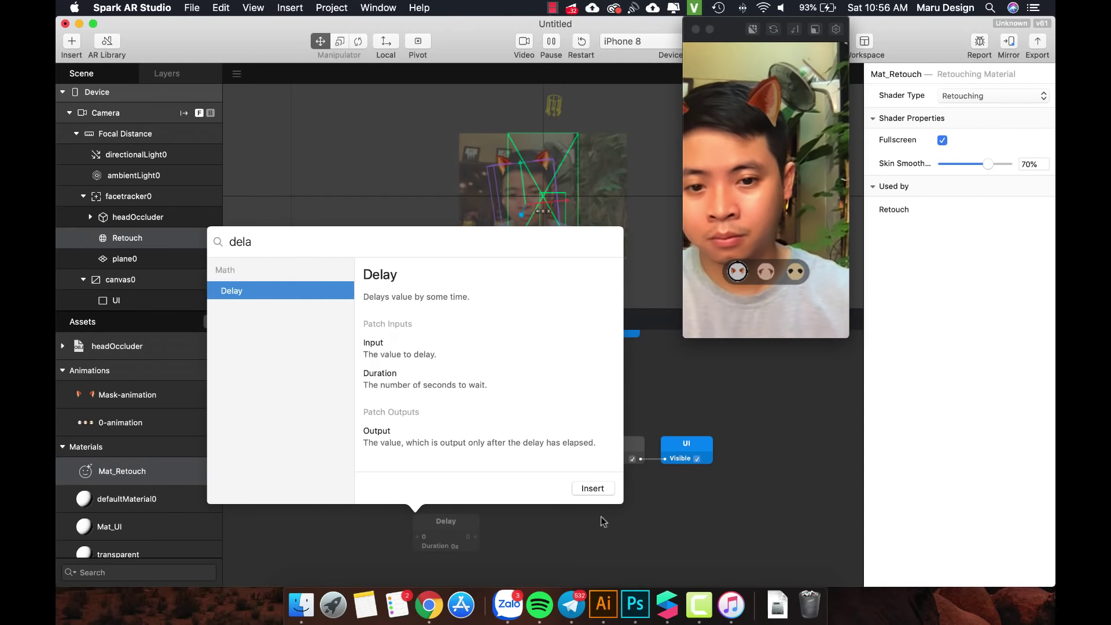
left_click(584, 489)
Connect the Delay patch between Photo Captured and the Switch's Turn Off input, and set its Duration to 0.01
left_click_drag(450, 523, 421, 495)
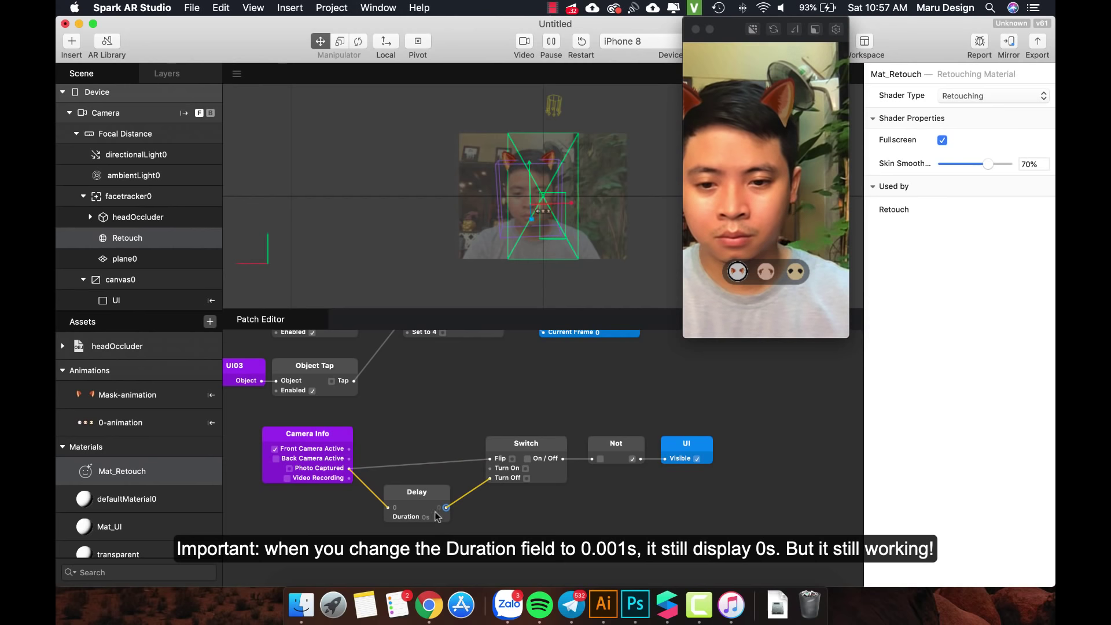
type("0.01")
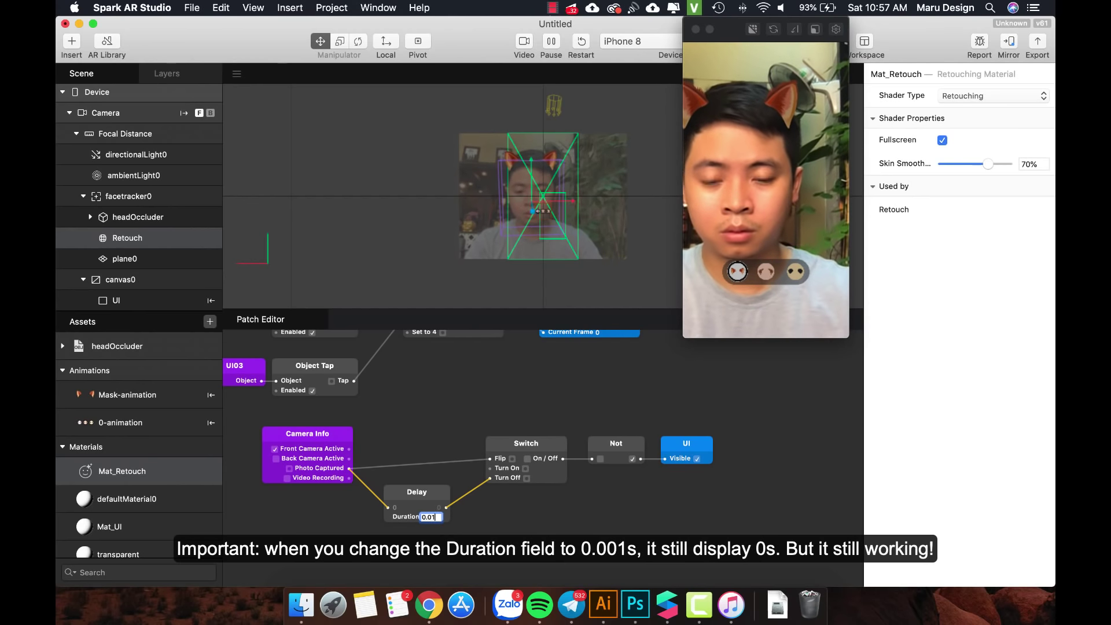